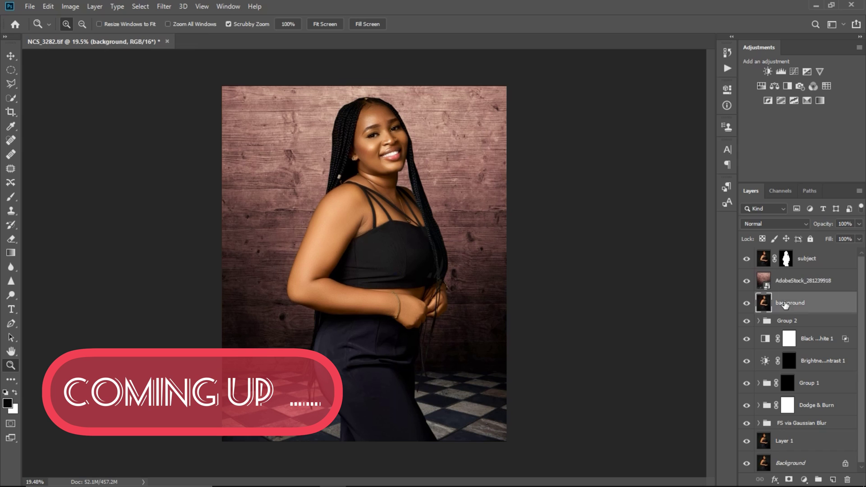
Step: Review the subject, AdobeStock_281239918 and background layers of the finished composite
{"action": "left_click", "coordinate": [790, 280]}
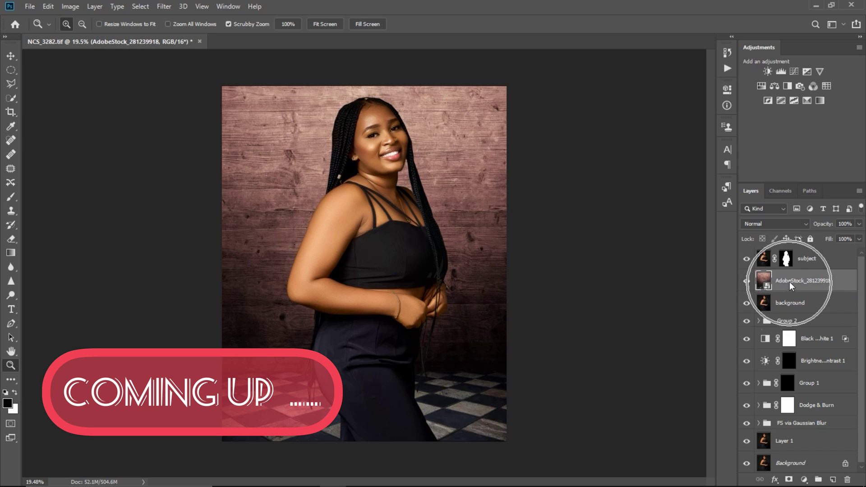
{"action": "left_click", "coordinate": [787, 262]}
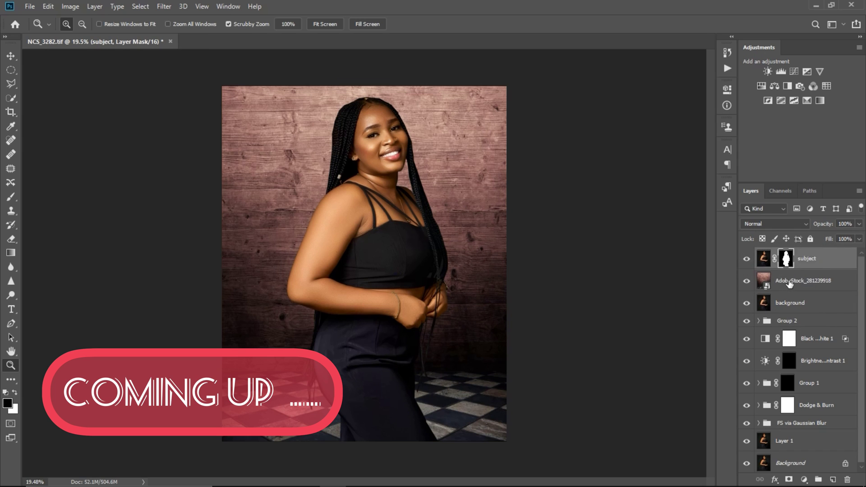
{"action": "left_click", "coordinate": [785, 283]}
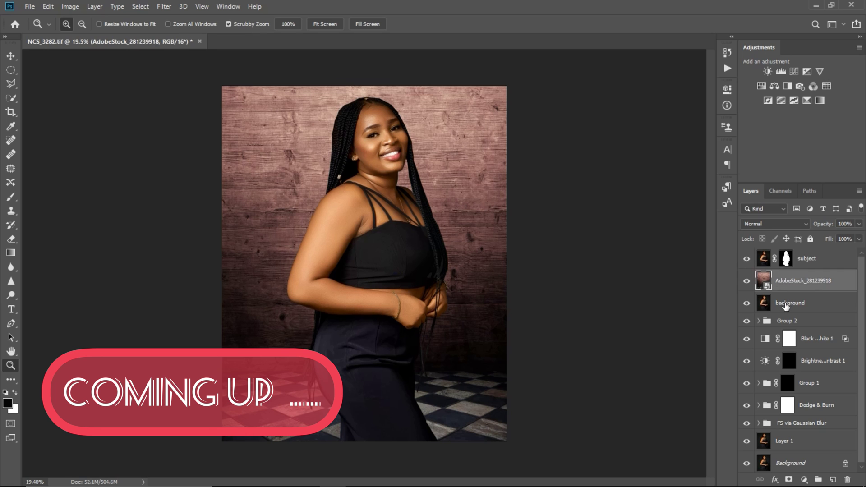
{"action": "left_click", "coordinate": [786, 306]}
{"action": "left_click", "coordinate": [785, 262]}
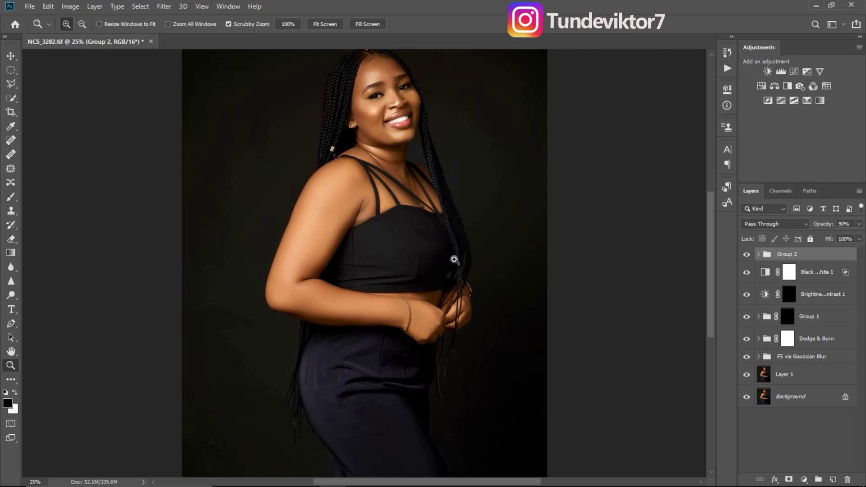
Step: Compare the retouched portrait with the original locked Background layer by showing that layer alone and restoring all layers
{"action": "left_click_drag", "start_coordinate": [421, 274], "coordinate": [411, 285]}
{"action": "key", "text": "ctrl+0"}
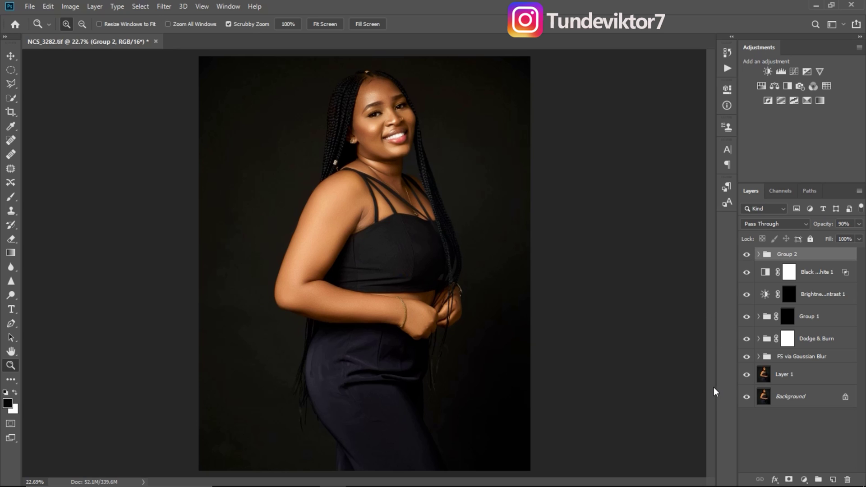
{"action": "left_click", "coordinate": [746, 397], "text": "alt"}
{"action": "left_click", "coordinate": [747, 397], "text": "alt"}
{"action": "mouse_move", "coordinate": [411, 271]}
{"action": "left_mouse_down"}
{"action": "mouse_move", "coordinate": [391, 259]}
{"action": "mouse_move", "coordinate": [403, 266]}
{"action": "left_mouse_up"}
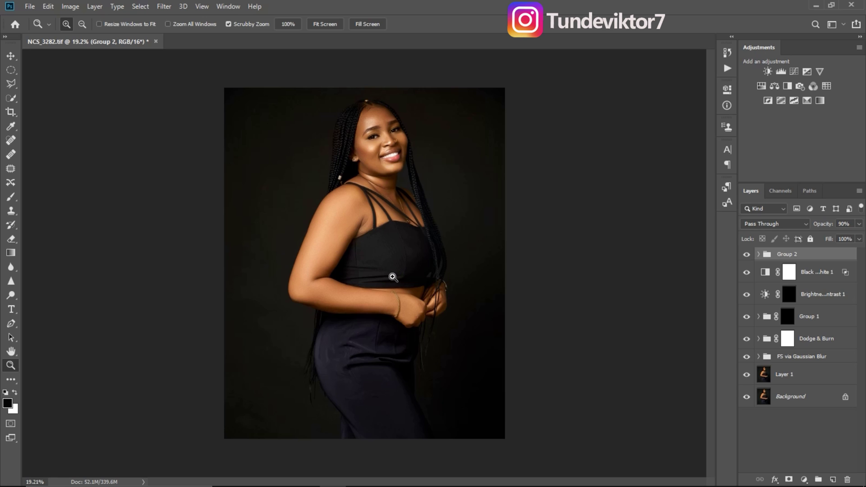
{"action": "left_click_drag", "start_coordinate": [402, 284], "coordinate": [378, 284]}
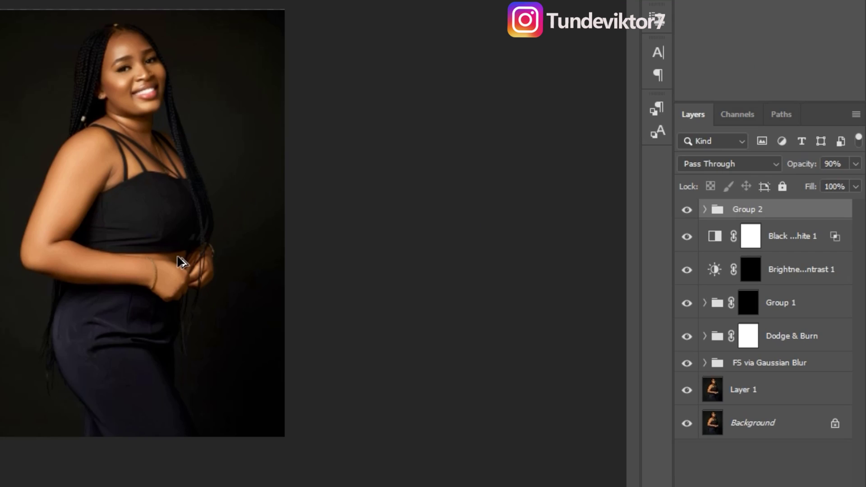
Step: Stamp all visible layers into a new layer above Group 2 and rename it Background
{"action": "key", "text": "ctrl+shift+alt+e"}
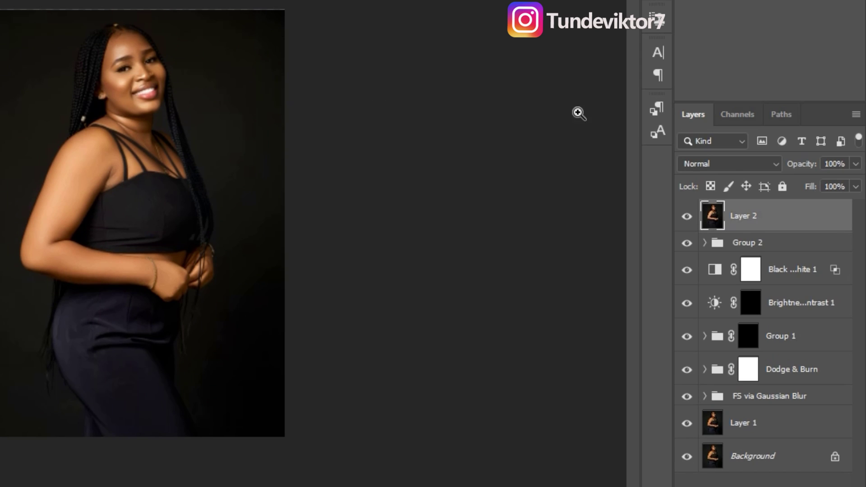
{"action": "key", "text": "ctrl"}
{"action": "key", "text": "ctrl"}
{"action": "double_click", "coordinate": [745, 217]}
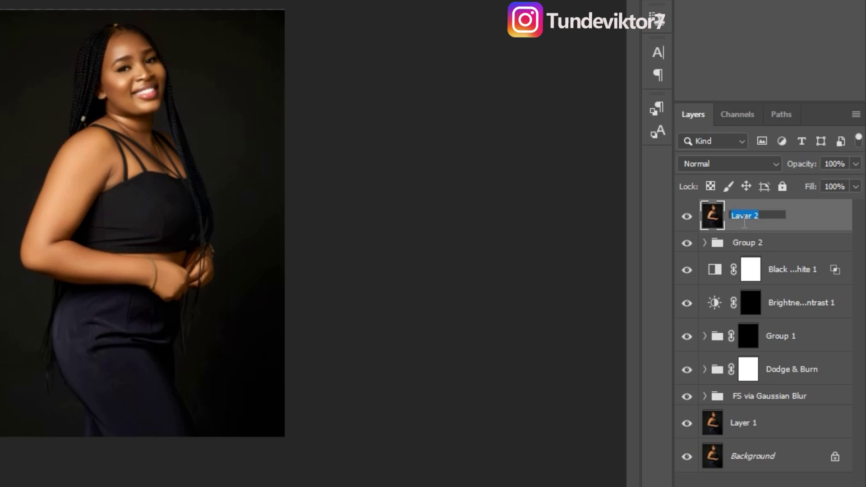
{"action": "type", "text": "Backgroun"}
{"action": "type", "text": "d"}
{"action": "key", "text": "Return"}
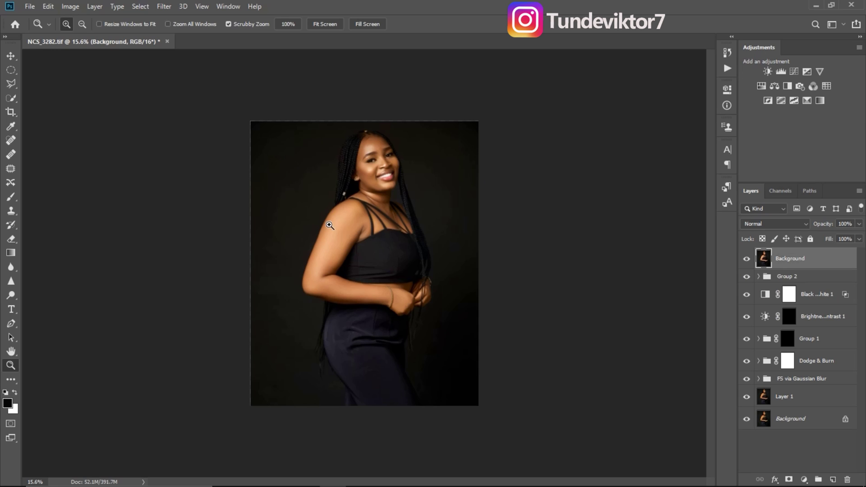
Step: Place the image AdobeStock_281239918 from the overlay folder in Downloads as an embedded file
{"action": "left_click_drag", "start_coordinate": [406, 242], "coordinate": [413, 244]}
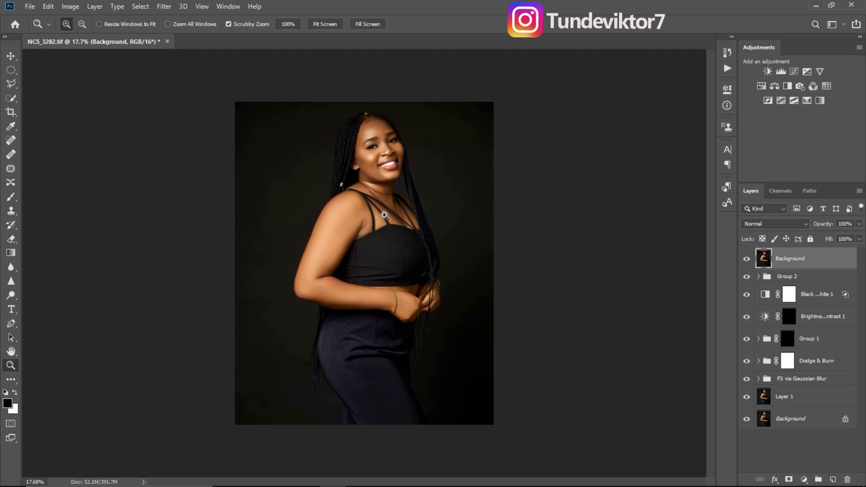
{"action": "left_click", "coordinate": [28, 6]}
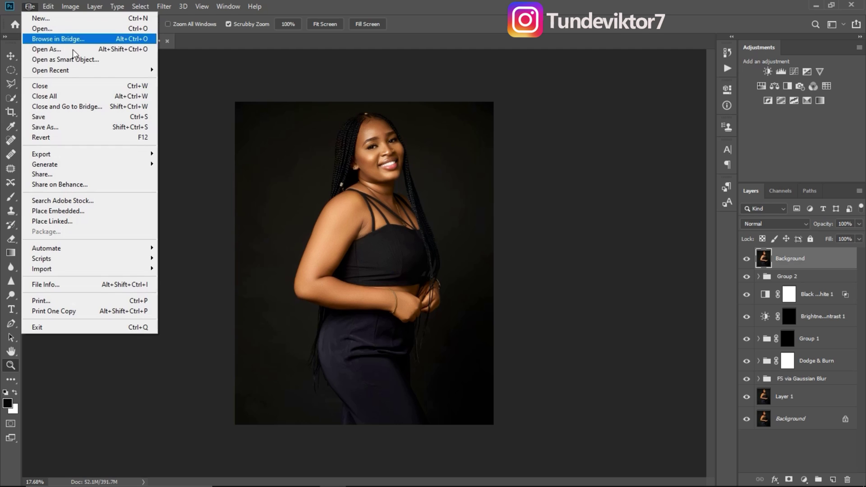
{"action": "left_click", "coordinate": [102, 210]}
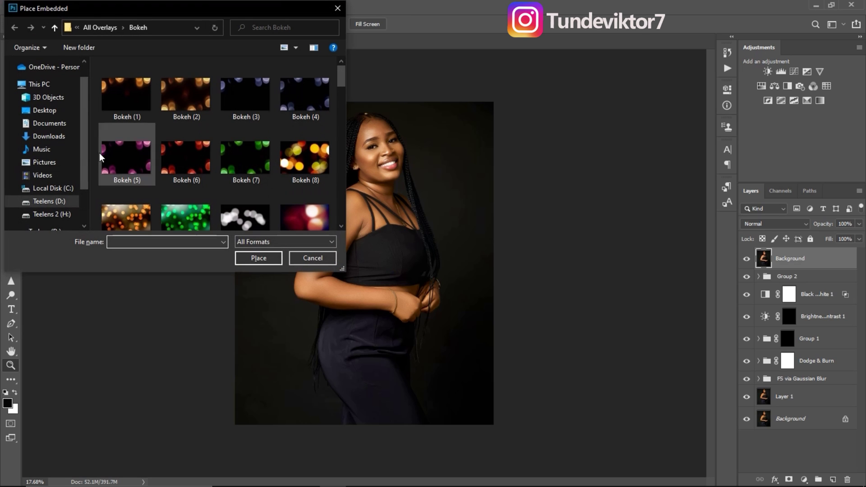
{"action": "left_click", "coordinate": [48, 136]}
{"action": "left_click_drag", "start_coordinate": [340, 98], "coordinate": [340, 199]}
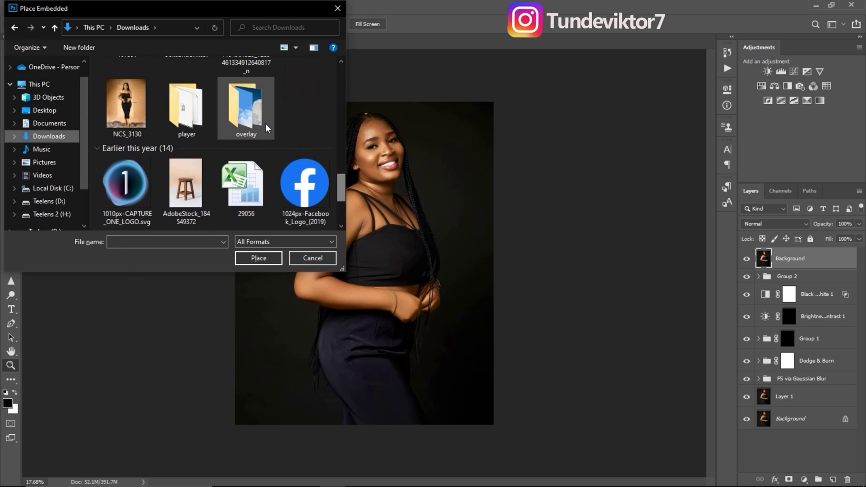
{"action": "double_click", "coordinate": [253, 120]}
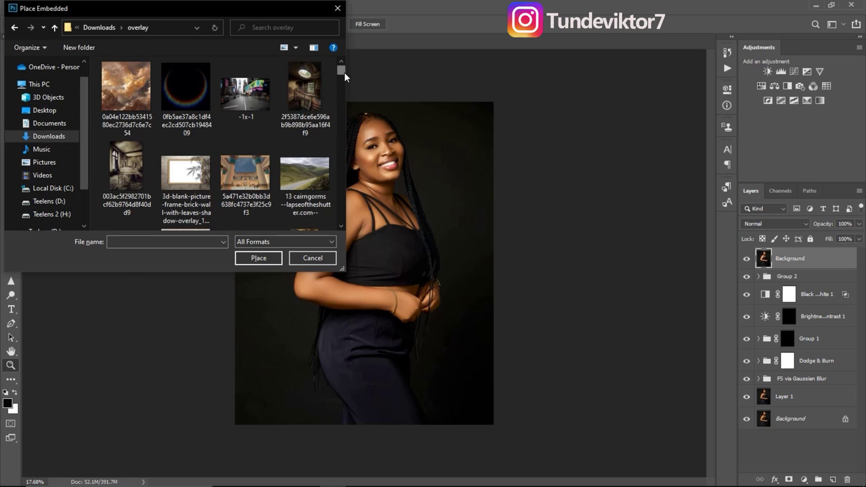
{"action": "left_click", "coordinate": [341, 226]}
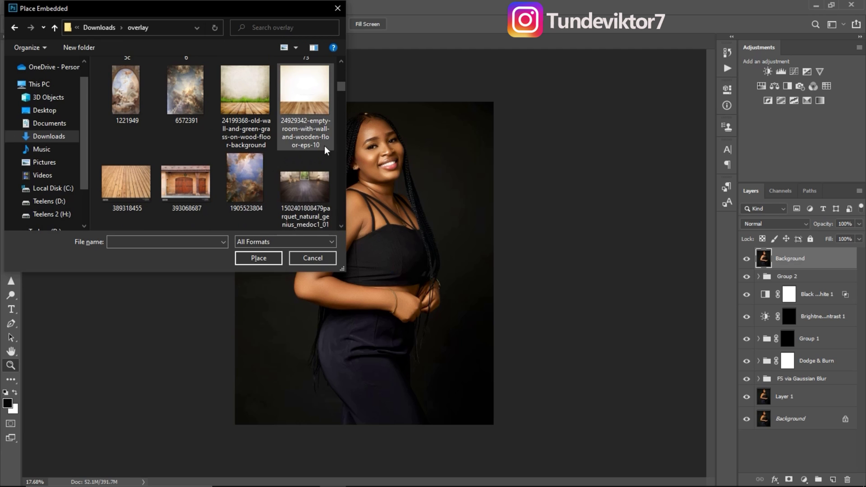
{"action": "left_click", "coordinate": [340, 226]}
{"action": "left_click", "coordinate": [246, 183]}
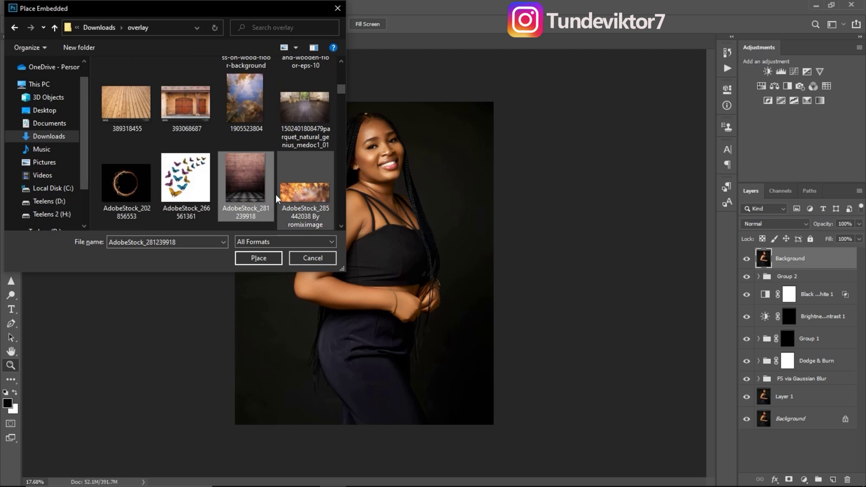
{"action": "left_click", "coordinate": [264, 259]}
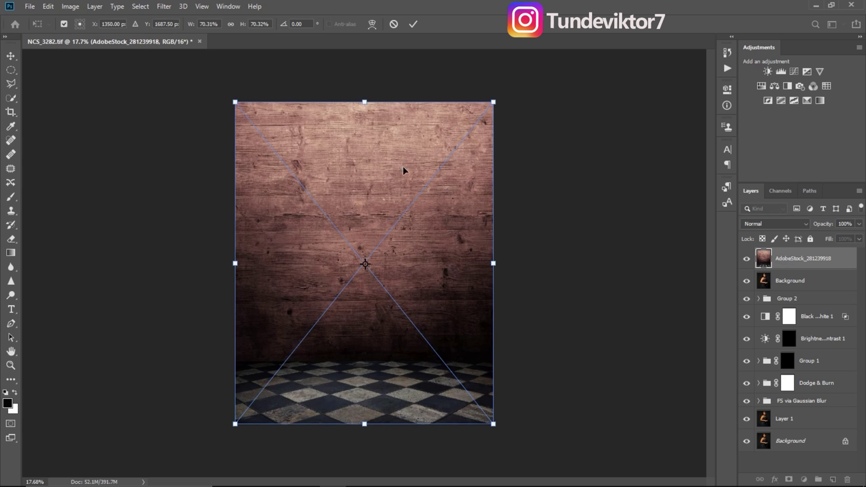
Step: Commit the placed wood-wall image and try blend modes on it, including Multiply, Screen and Color Dodge
{"action": "left_click", "coordinate": [777, 225]}
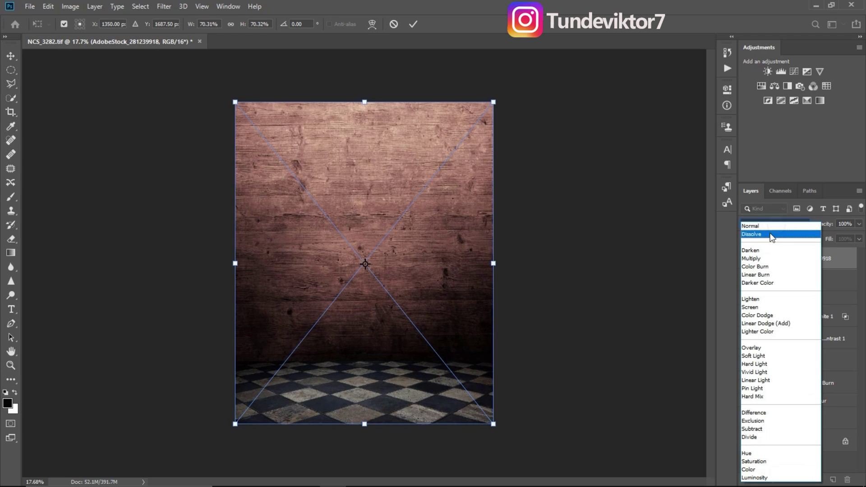
{"action": "key", "text": "Escape"}
{"action": "key", "text": "Escape"}
{"action": "key", "text": "Down"}
{"action": "key", "text": "Down"}
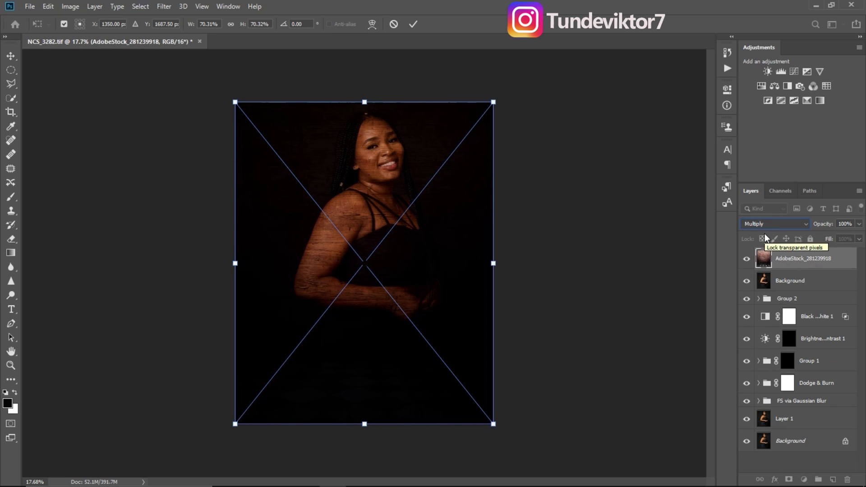
{"action": "left_click", "coordinate": [412, 24]}
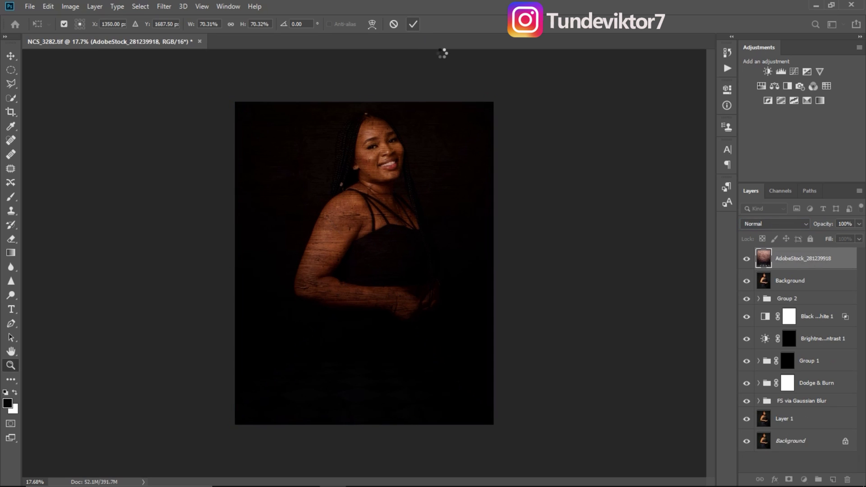
{"action": "key", "text": "Down"}
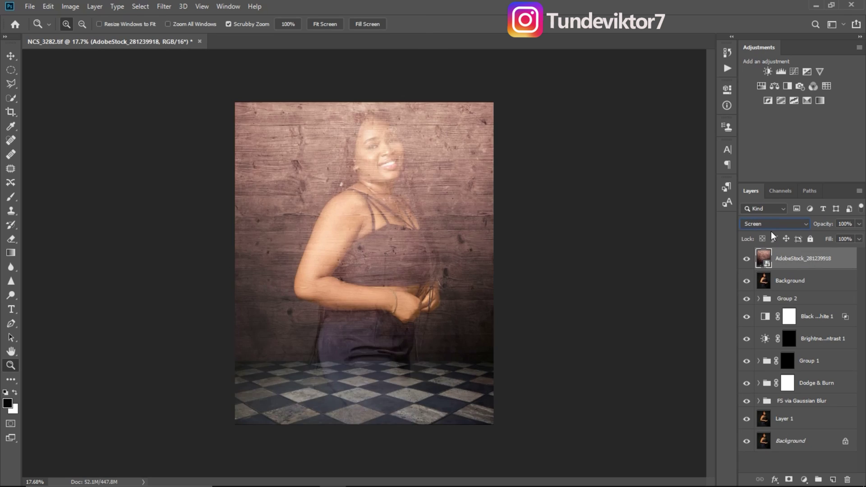
{"action": "key", "text": "Down"}
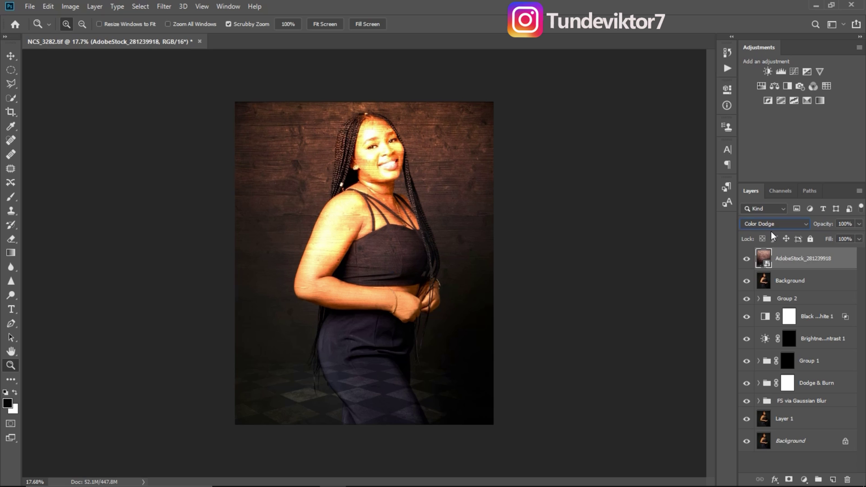
Step: Delete the AdobeStock_281239918 layer
{"action": "key", "text": "ctrl+plus"}
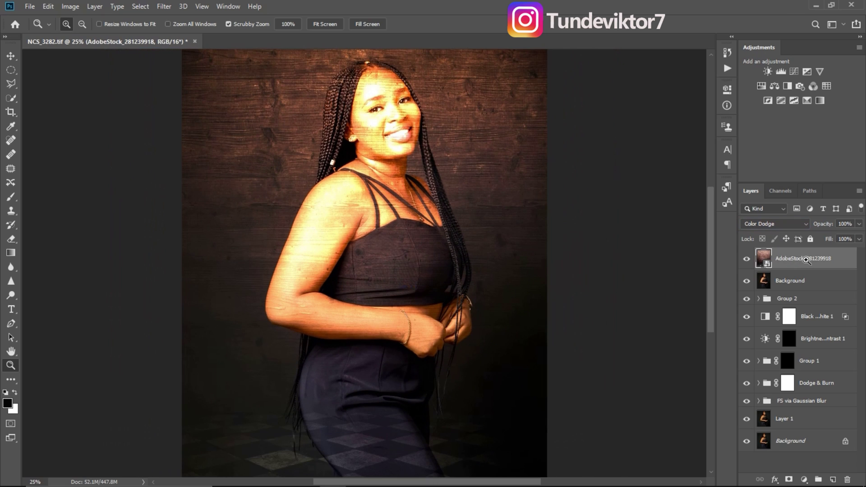
{"action": "left_click_drag", "start_coordinate": [816, 258], "coordinate": [848, 480]}
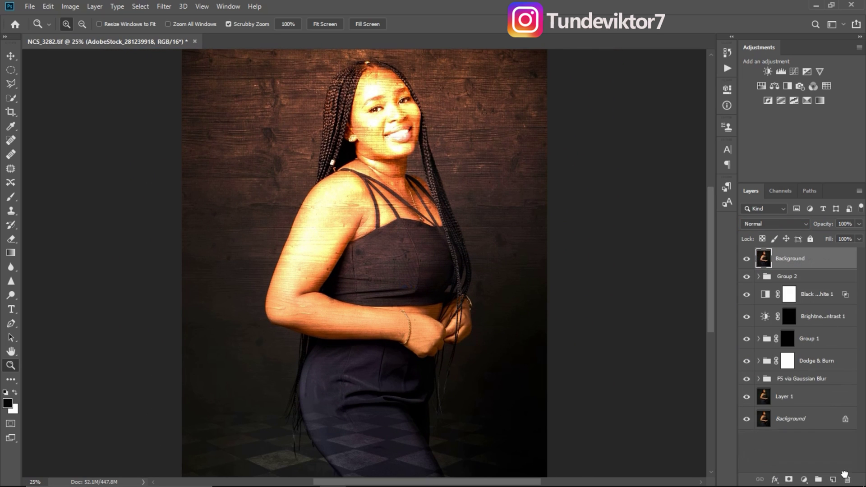
{"action": "mouse_move", "coordinate": [417, 225]}
{"action": "left_mouse_down"}
{"action": "mouse_move", "coordinate": [388, 227]}
{"action": "mouse_move", "coordinate": [378, 208]}
{"action": "mouse_move", "coordinate": [418, 231]}
{"action": "left_mouse_up"}
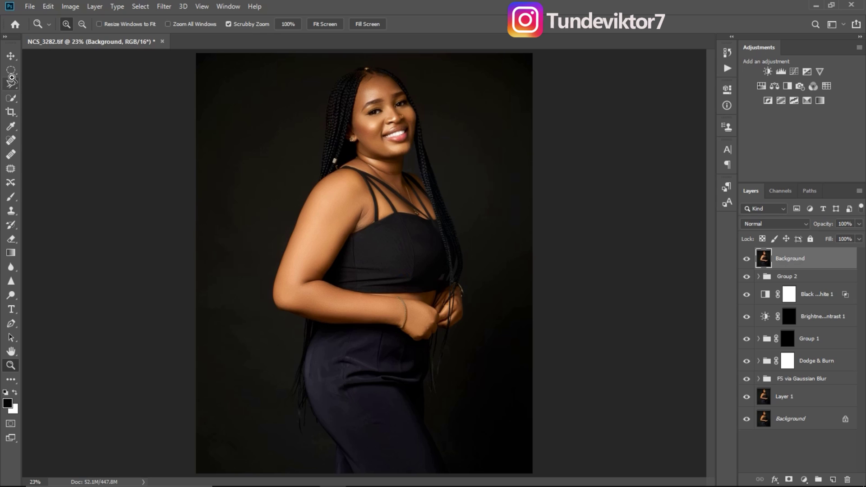
{"action": "left_click", "coordinate": [11, 82]}
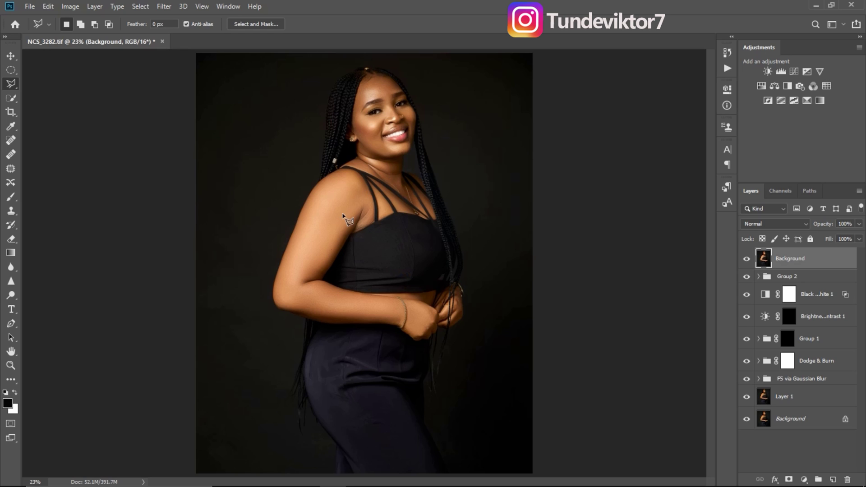
{"action": "left_click", "coordinate": [12, 70]}
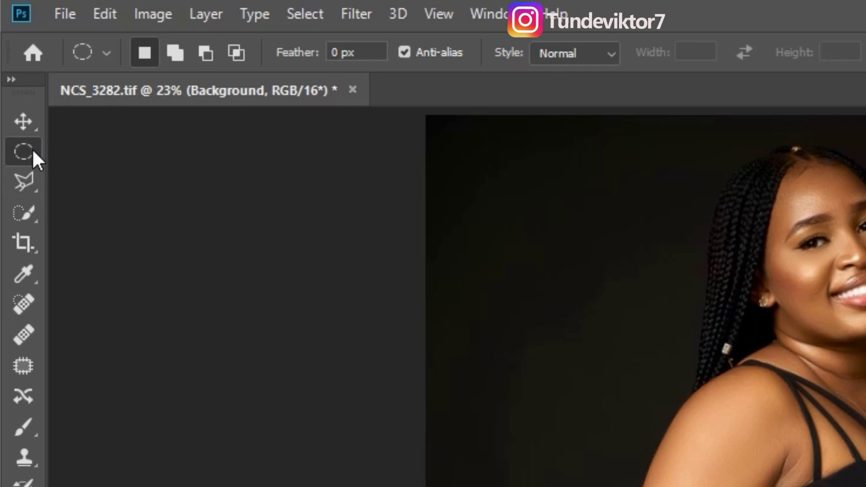
{"action": "right_click", "coordinate": [36, 154]}
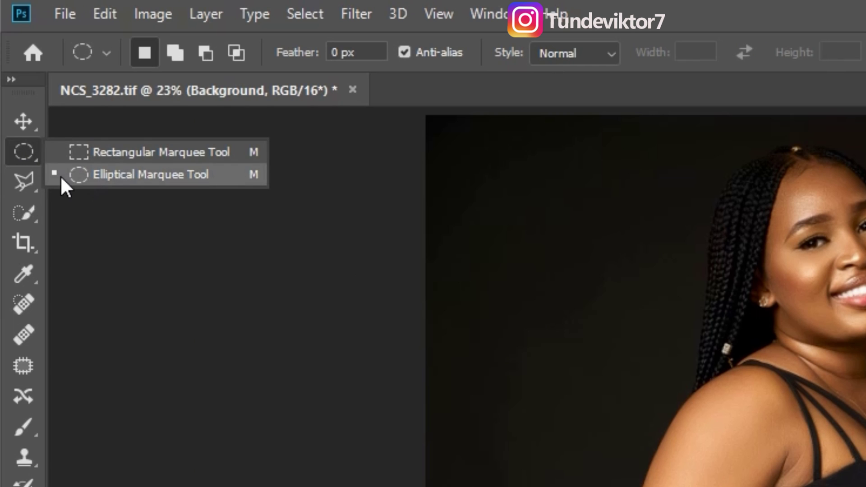
{"action": "left_click", "coordinate": [24, 179]}
Step: Select the woman automatically using Select Subject with the Quick Selection tool and Auto-Enhance enabled
{"action": "left_click", "coordinate": [28, 213]}
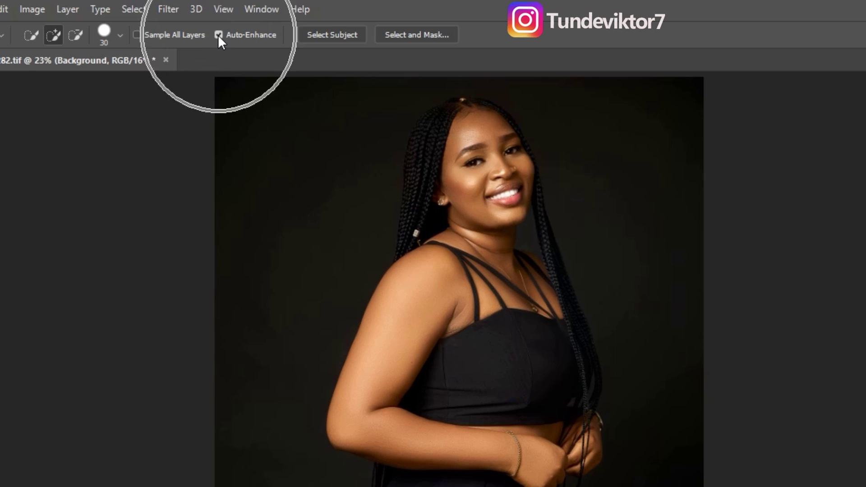
{"action": "left_click", "coordinate": [341, 35]}
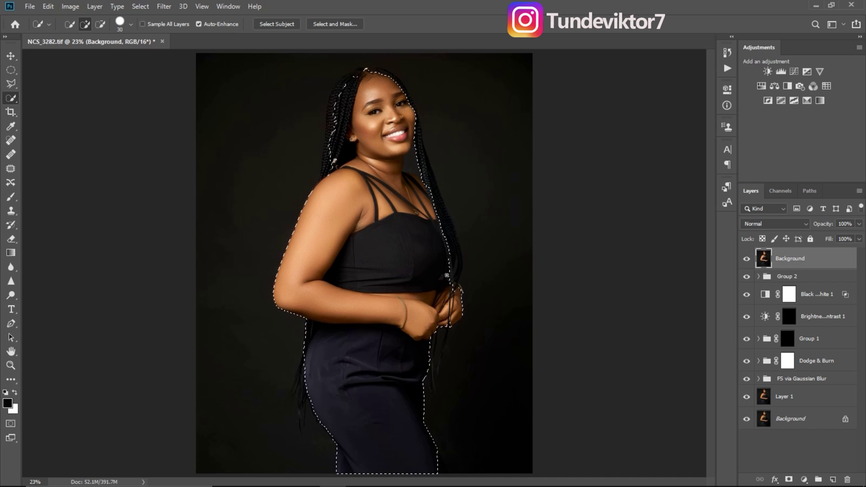
Step: Subtract the dark background area above the woman's head from the selection with the Quick Selection tool
{"action": "key", "text": "z"}
{"action": "mouse_move", "coordinate": [362, 120]}
{"action": "left_mouse_down"}
{"action": "mouse_move", "coordinate": [399, 135]}
{"action": "mouse_move", "coordinate": [374, 275]}
{"action": "left_mouse_up"}
{"action": "key", "text": "w"}
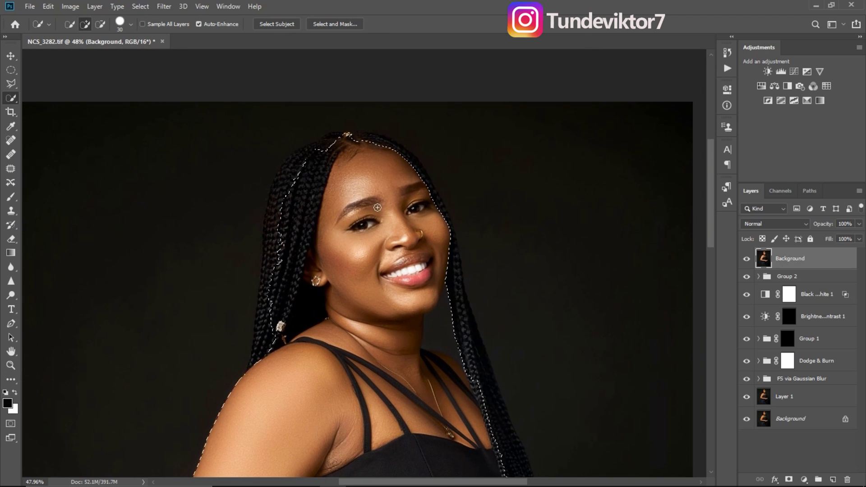
{"action": "scroll", "coordinate": [377, 207], "scroll_direction": "down", "scroll_amount": 3}
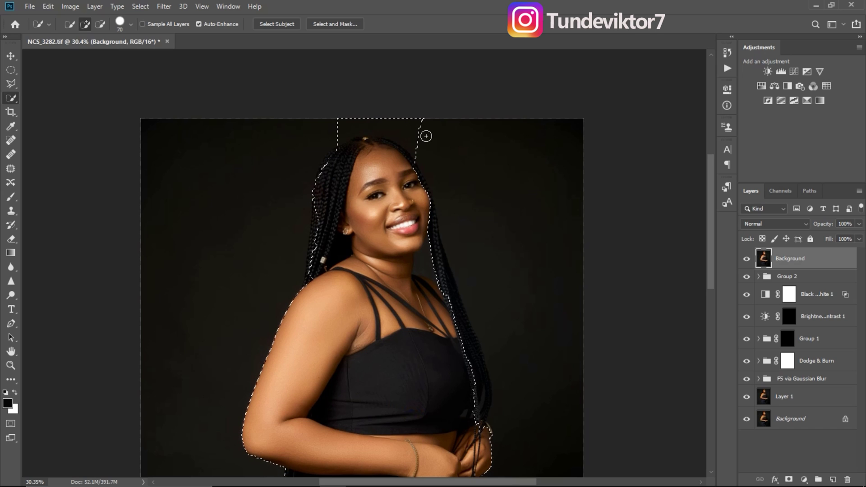
{"action": "key", "text": "alt"}
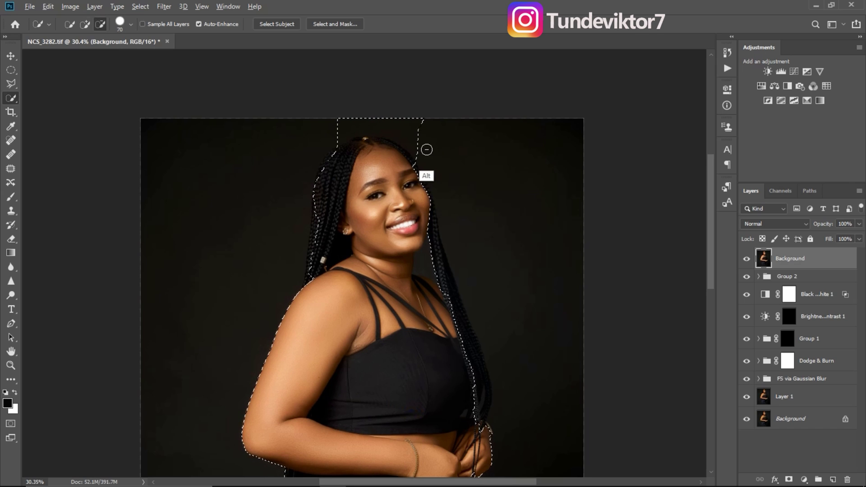
{"action": "mouse_move", "coordinate": [423, 147]}
{"action": "left_mouse_down"}
{"action": "mouse_move", "coordinate": [380, 122]}
{"action": "mouse_move", "coordinate": [354, 120]}
{"action": "mouse_move", "coordinate": [325, 138]}
{"action": "left_mouse_up"}
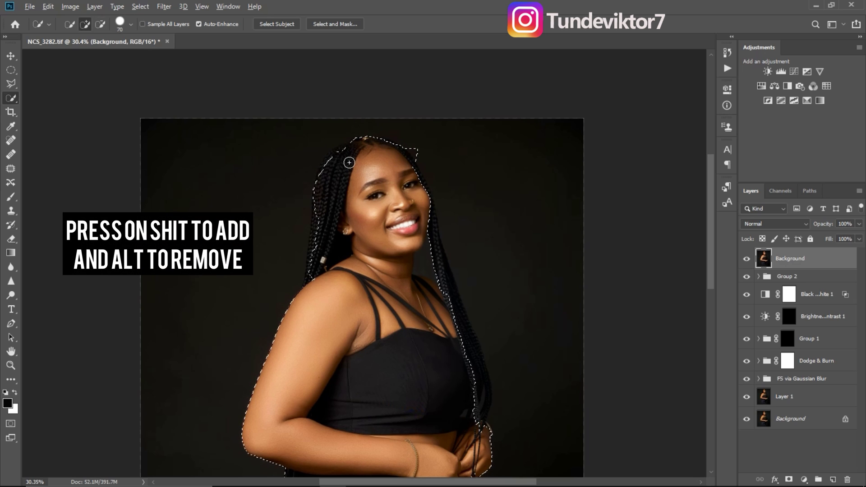
Step: Add the outer braids along the left side and crown of the woman's head to the selection with the Polygonal Lasso tool
{"action": "left_click", "coordinate": [13, 86]}
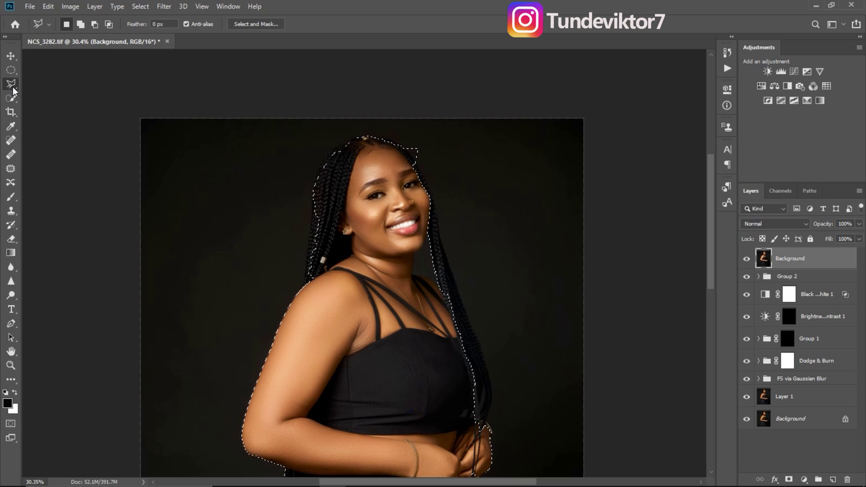
{"action": "right_click", "coordinate": [13, 88]}
{"action": "left_click", "coordinate": [53, 94]}
{"action": "left_click_drag", "start_coordinate": [323, 221], "coordinate": [371, 243]}
{"action": "key", "text": "alt"}
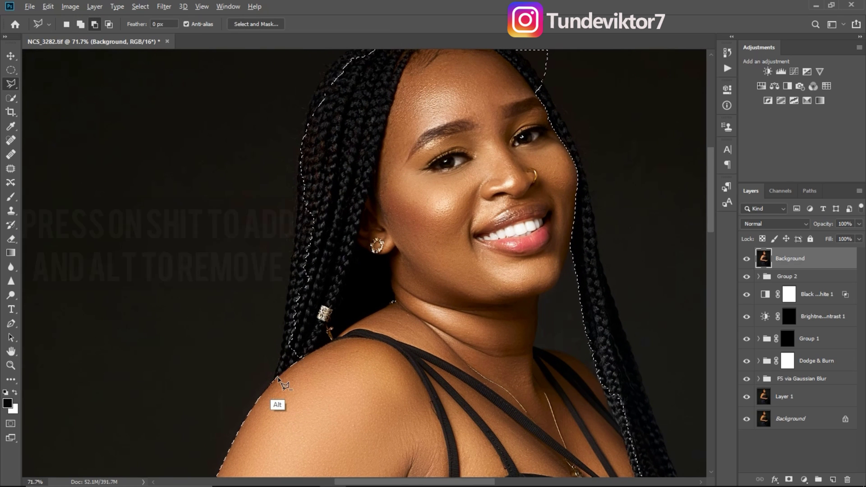
{"action": "key", "text": "shift"}
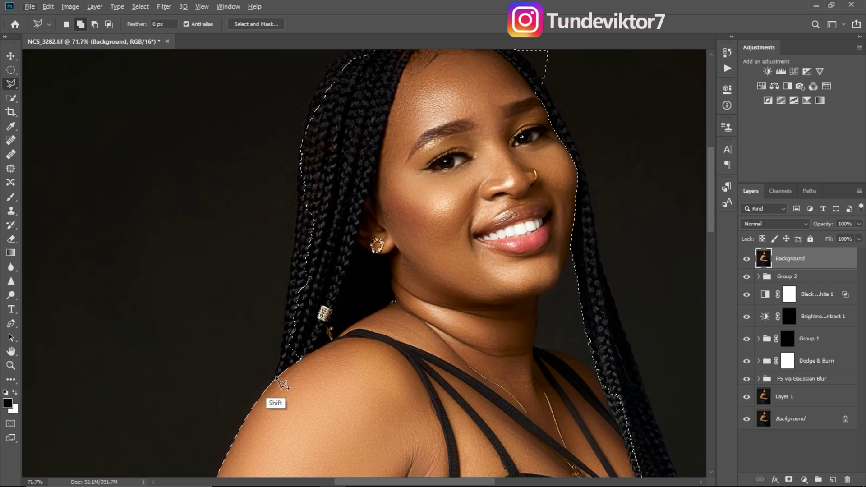
{"action": "key", "text": "alt"}
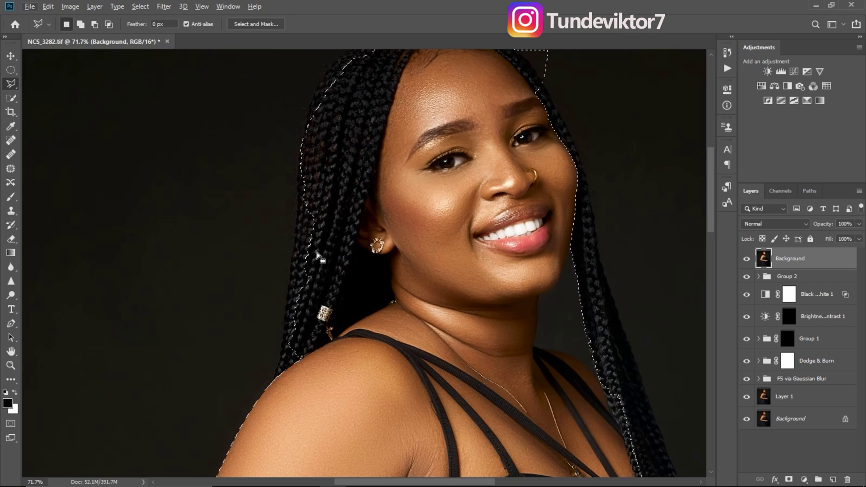
{"action": "key", "text": "shift"}
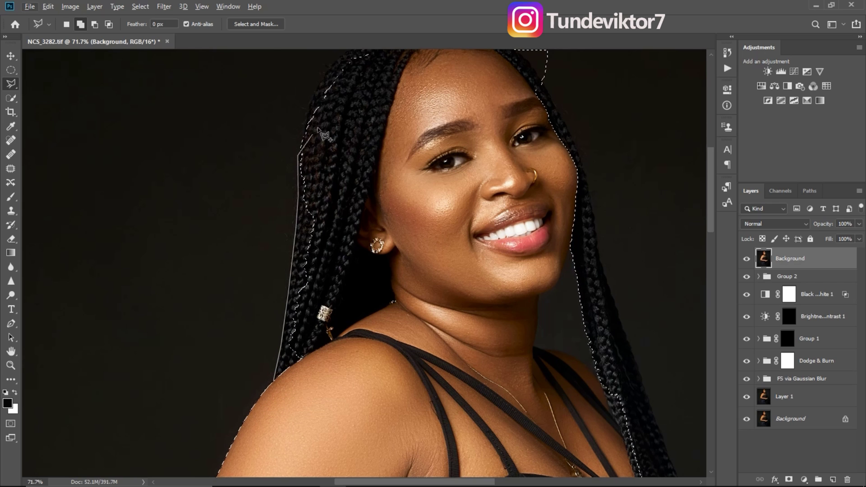
{"action": "left_click", "coordinate": [308, 107]}
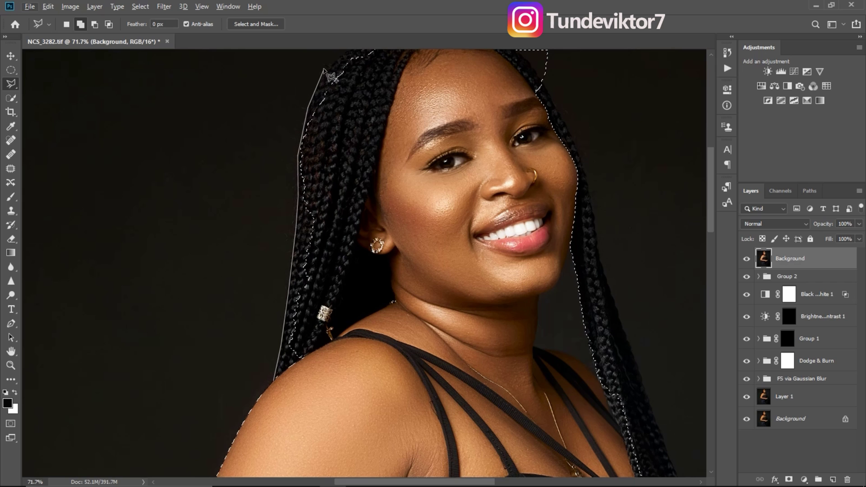
{"action": "left_click", "coordinate": [324, 69]}
{"action": "left_click", "coordinate": [343, 50]}
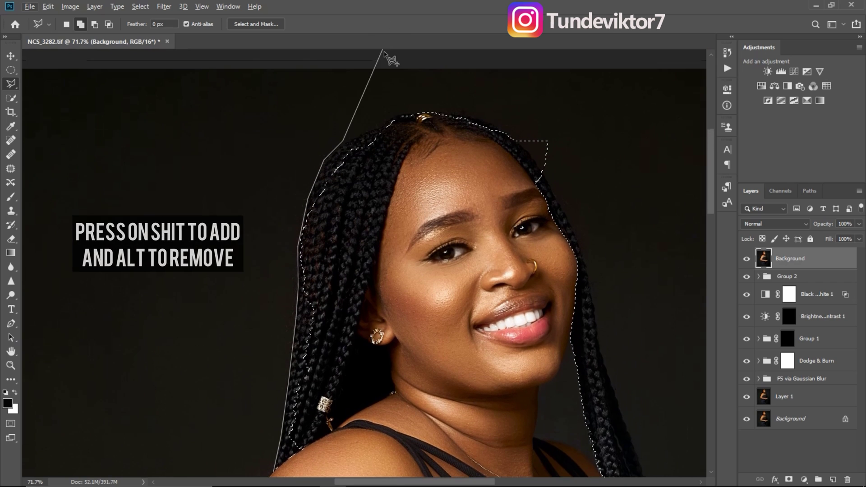
{"action": "left_click", "coordinate": [380, 125]}
{"action": "left_click", "coordinate": [396, 117]}
{"action": "left_click", "coordinate": [424, 112]}
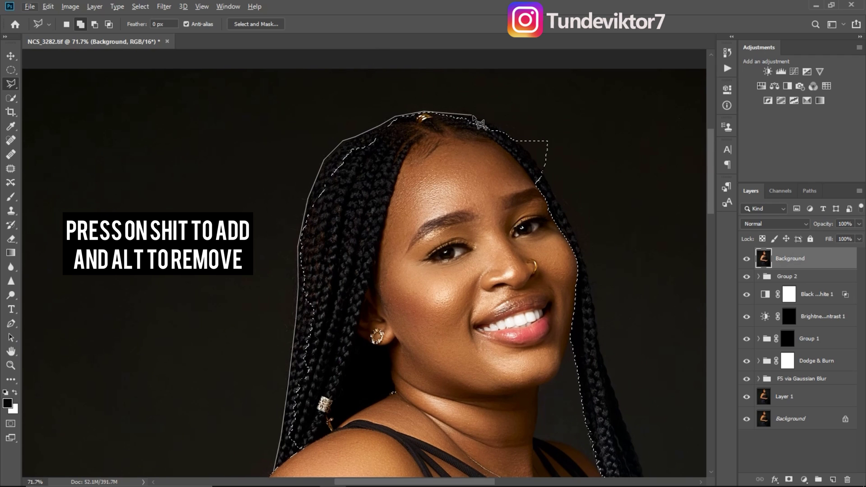
{"action": "left_click", "coordinate": [473, 117]}
{"action": "left_click", "coordinate": [526, 151]}
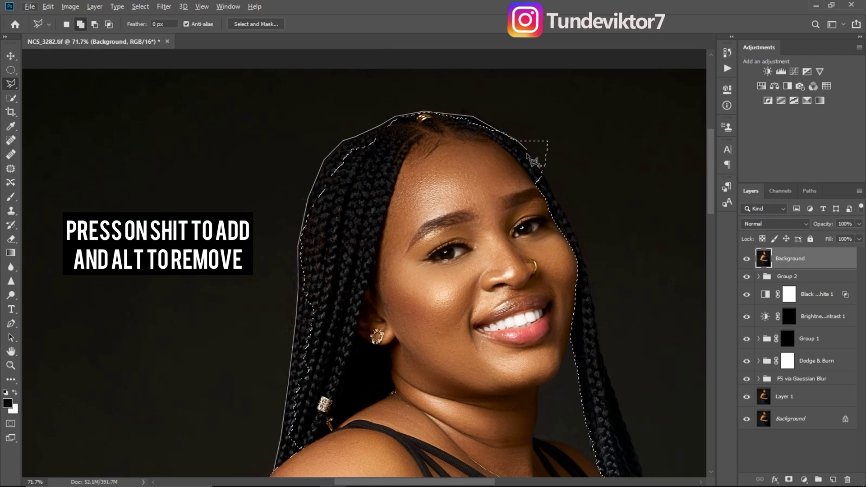
{"action": "left_click", "coordinate": [301, 460]}
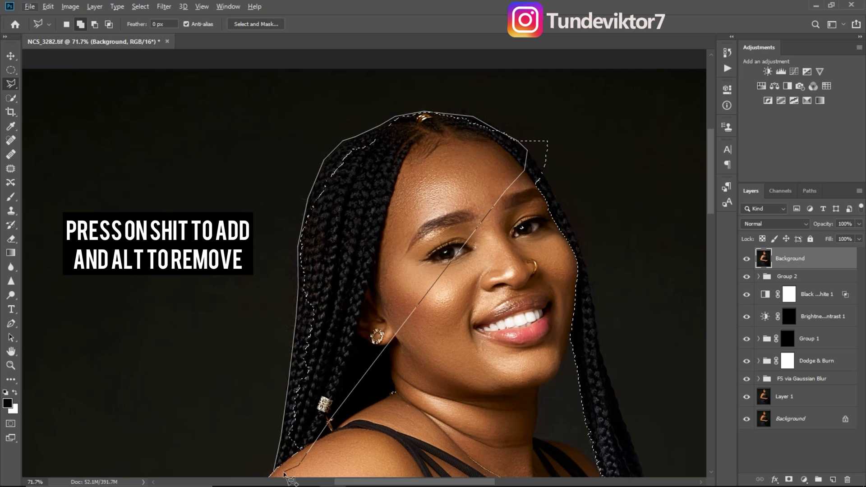
{"action": "double_click", "coordinate": [276, 474]}
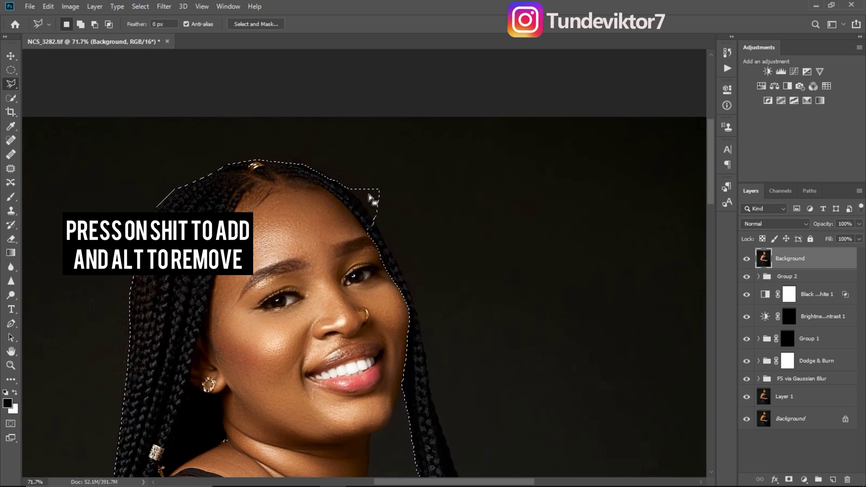
Step: Subtract the dark background notch at the upper right of the woman's head from the selection with the Polygonal Lasso
{"action": "key", "text": "alt"}
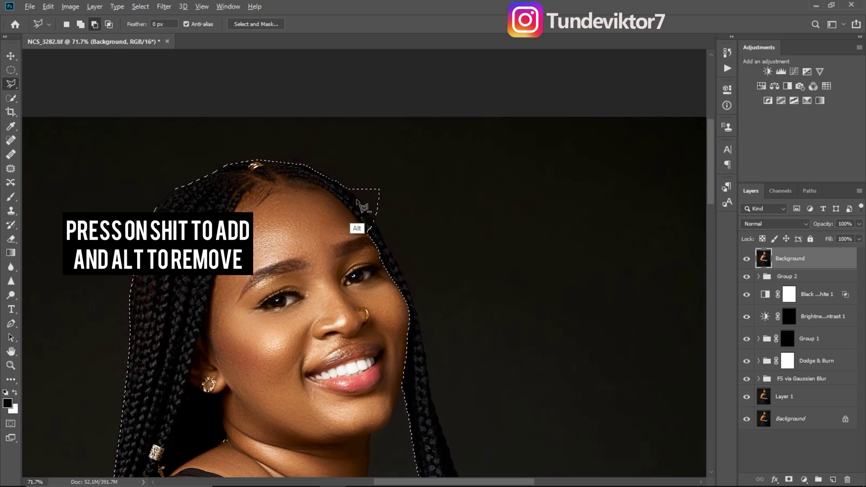
{"action": "left_click", "coordinate": [350, 190]}
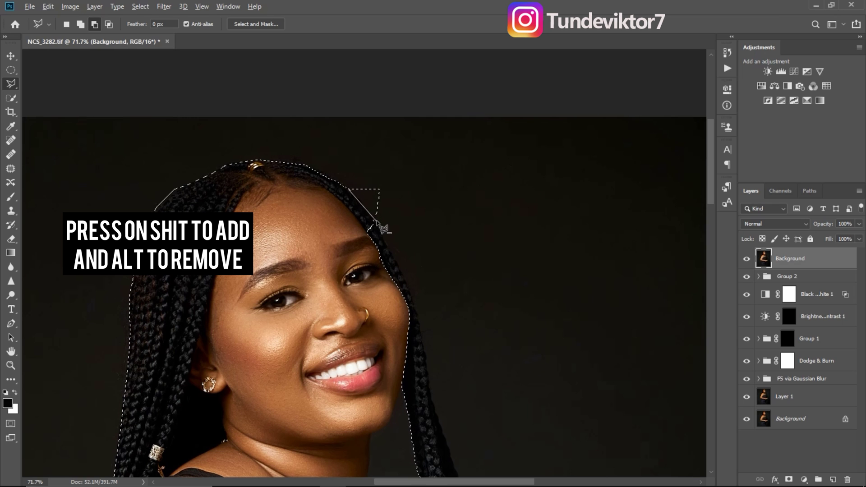
{"action": "left_click", "coordinate": [377, 222]}
{"action": "left_click", "coordinate": [397, 224]}
{"action": "left_click", "coordinate": [404, 185]}
{"action": "left_click", "coordinate": [395, 160]}
{"action": "left_click", "coordinate": [365, 161]}
{"action": "left_click", "coordinate": [350, 192]}
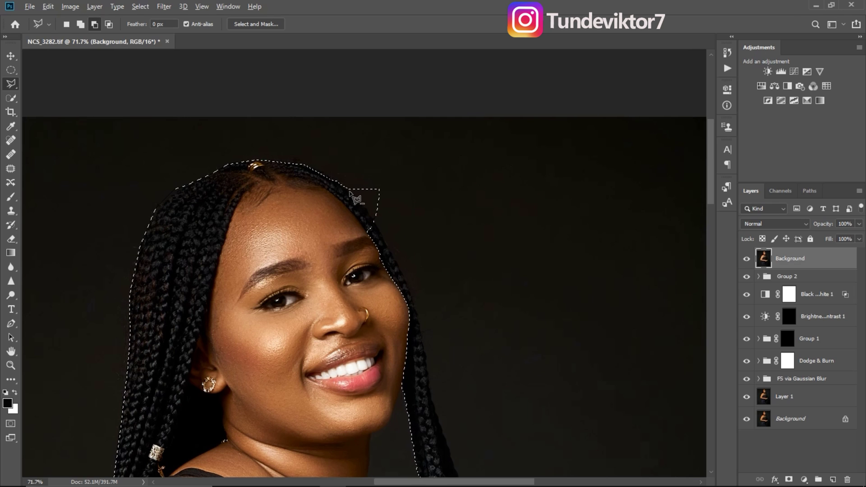
Step: Add the long braids on the right side, from the forehead down to the hands, to the selection with the Polygonal Lasso
{"action": "key", "text": "shift"}
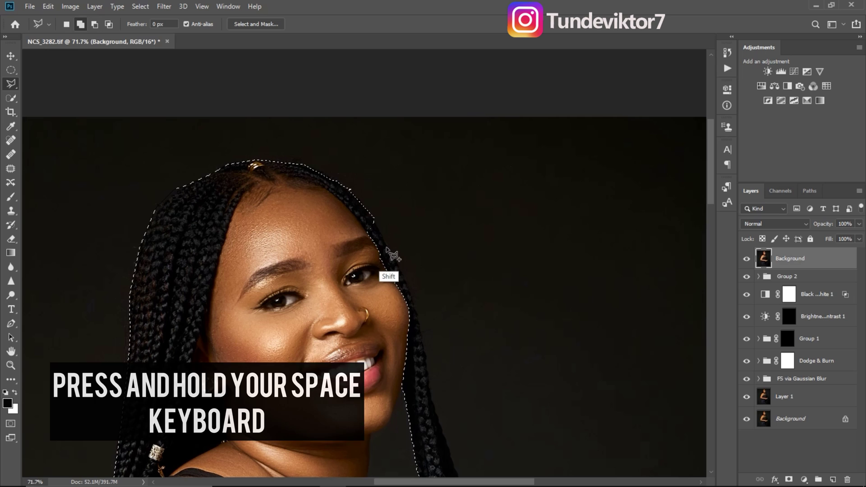
{"action": "left_click", "coordinate": [376, 222]}
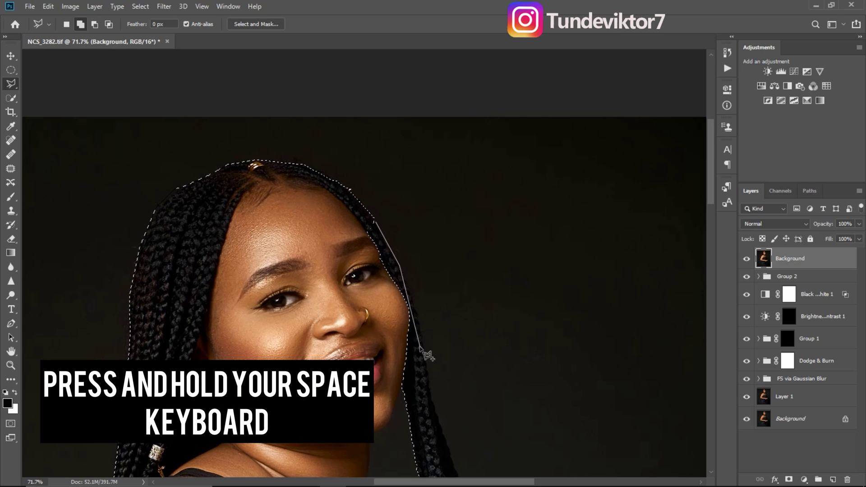
{"action": "left_click", "coordinate": [422, 331]}
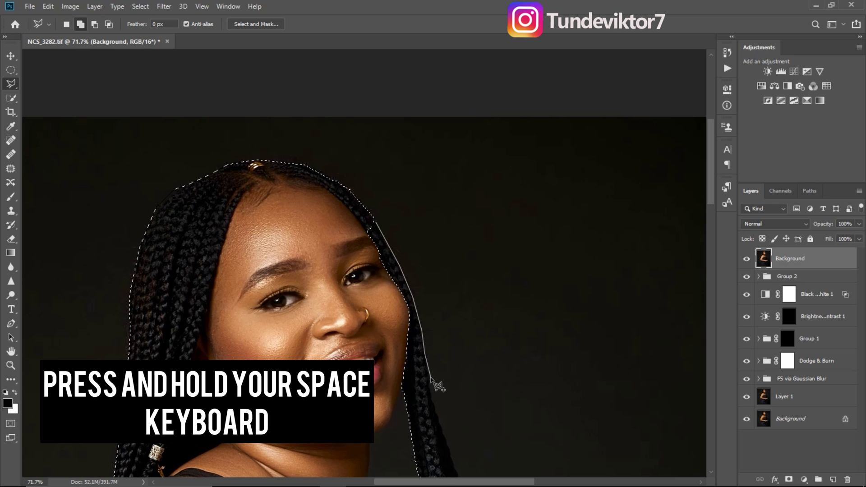
{"action": "key", "text": "space"}
{"action": "left_click_drag", "start_coordinate": [429, 394], "coordinate": [405, 269]}
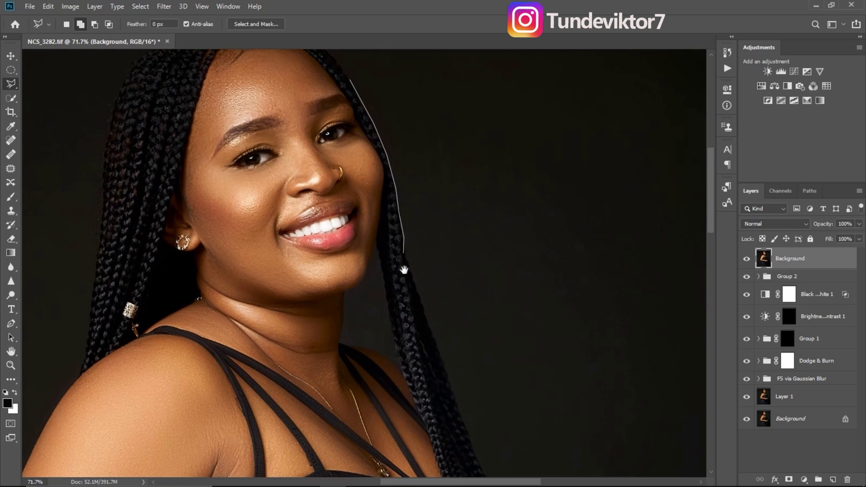
{"action": "key", "text": "space"}
{"action": "mouse_move", "coordinate": [421, 303]}
{"action": "left_mouse_down"}
{"action": "mouse_move", "coordinate": [400, 222]}
{"action": "mouse_move", "coordinate": [421, 234]}
{"action": "mouse_move", "coordinate": [411, 258]}
{"action": "left_mouse_up"}
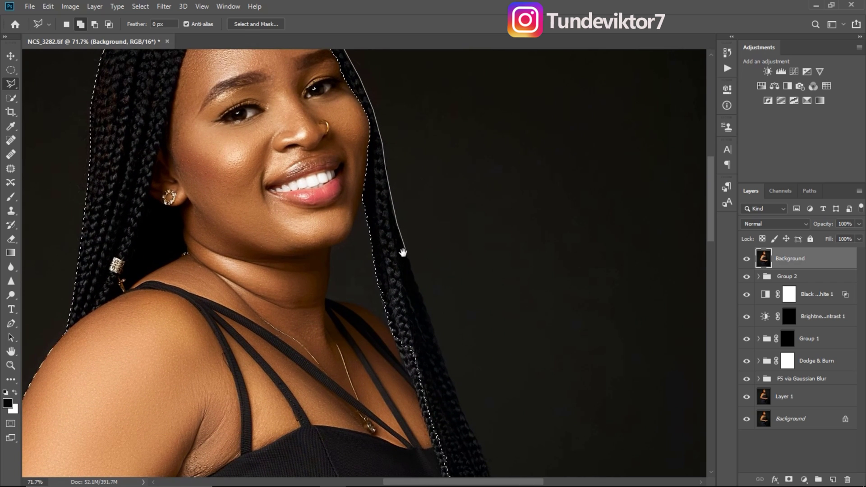
{"action": "mouse_move", "coordinate": [402, 286]}
{"action": "left_mouse_down"}
{"action": "mouse_move", "coordinate": [441, 229]}
{"action": "mouse_move", "coordinate": [460, 271]}
{"action": "mouse_move", "coordinate": [474, 211]}
{"action": "mouse_move", "coordinate": [390, 325]}
{"action": "left_mouse_up"}
{"action": "mouse_move", "coordinate": [413, 281]}
{"action": "left_mouse_down"}
{"action": "mouse_move", "coordinate": [391, 367]}
{"action": "mouse_move", "coordinate": [350, 240]}
{"action": "left_mouse_up"}
{"action": "left_click_drag", "start_coordinate": [425, 411], "coordinate": [406, 257]}
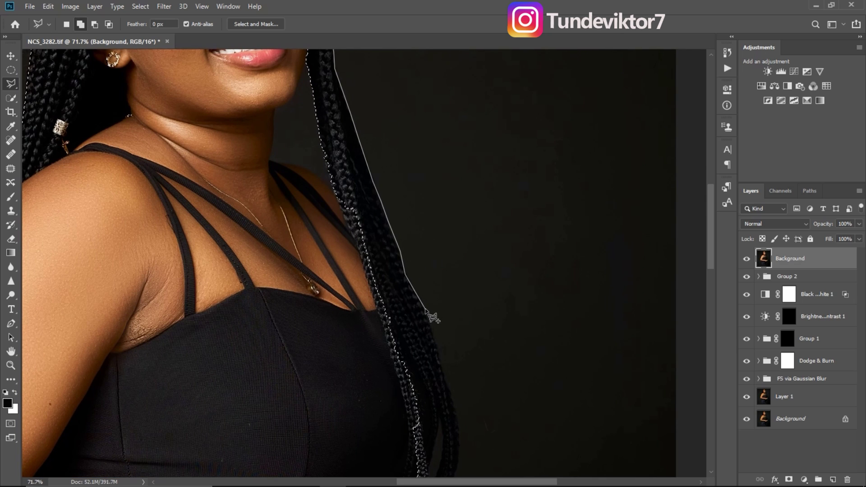
{"action": "left_click", "coordinate": [445, 365]}
{"action": "left_click_drag", "start_coordinate": [436, 375], "coordinate": [419, 208]}
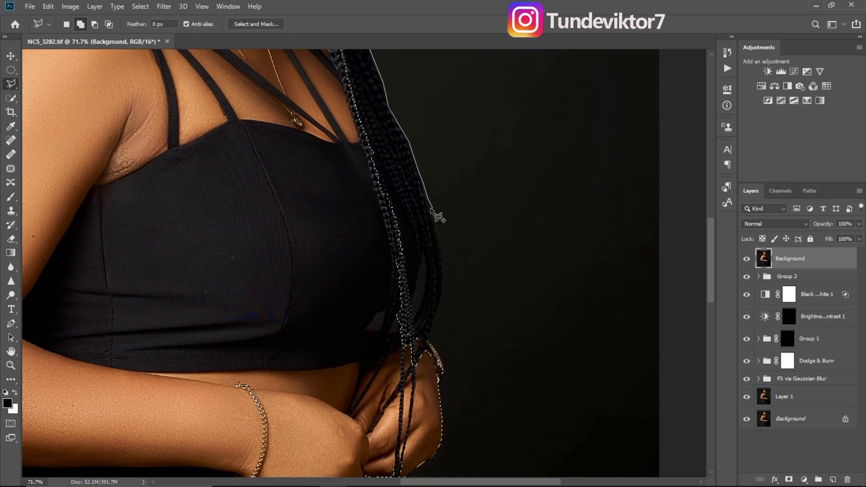
{"action": "left_click", "coordinate": [432, 213]}
{"action": "left_click", "coordinate": [441, 238]}
{"action": "left_click", "coordinate": [444, 294]}
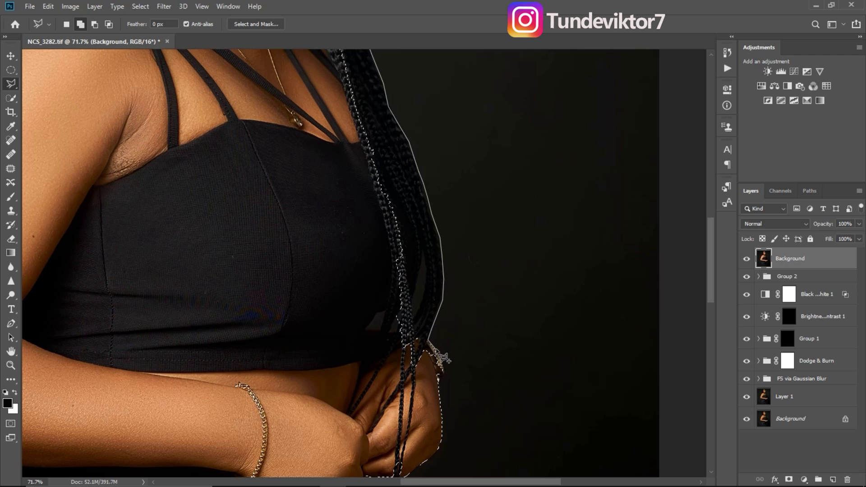
{"action": "left_click", "coordinate": [439, 381]}
{"action": "left_click", "coordinate": [411, 387]}
{"action": "left_click", "coordinate": [382, 375]}
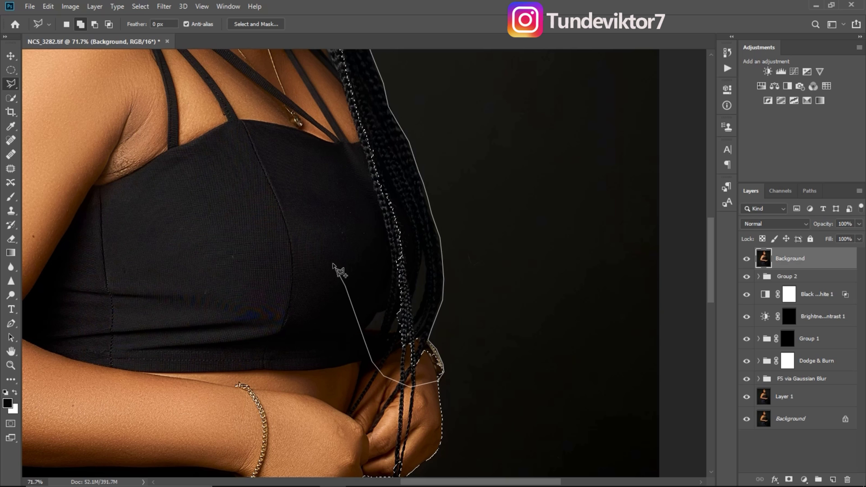
{"action": "left_click", "coordinate": [332, 242]}
{"action": "left_click", "coordinate": [288, 152]}
{"action": "mouse_move", "coordinate": [294, 191]}
{"action": "left_mouse_down"}
{"action": "mouse_move", "coordinate": [306, 388]}
{"action": "mouse_move", "coordinate": [381, 198]}
{"action": "left_mouse_up"}
{"action": "double_click", "coordinate": [280, 219]}
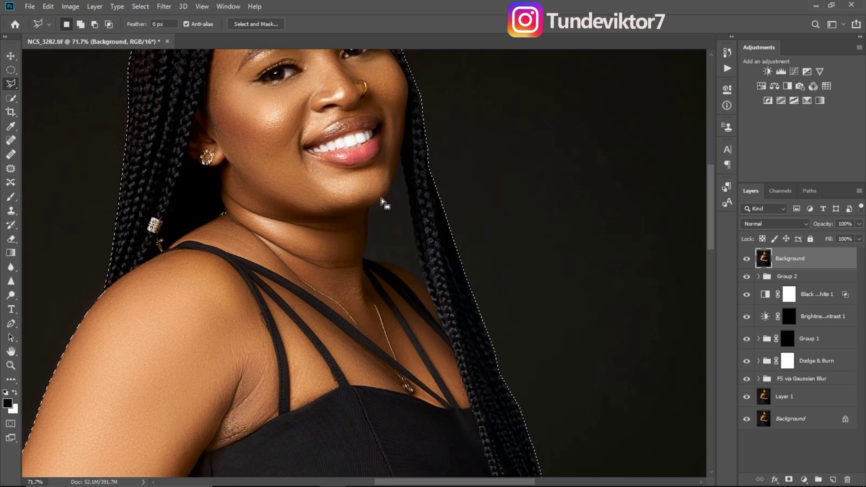
Step: Subtract the background gap enclosed by the woman's chin, neck, shoulder and right-hand braids from the selection
{"action": "left_click", "coordinate": [400, 168], "text": "alt"}
{"action": "left_click", "coordinate": [390, 194]}
{"action": "left_click", "coordinate": [370, 210]}
{"action": "left_click", "coordinate": [367, 259]}
{"action": "left_click", "coordinate": [435, 295]}
{"action": "left_click", "coordinate": [403, 171]}
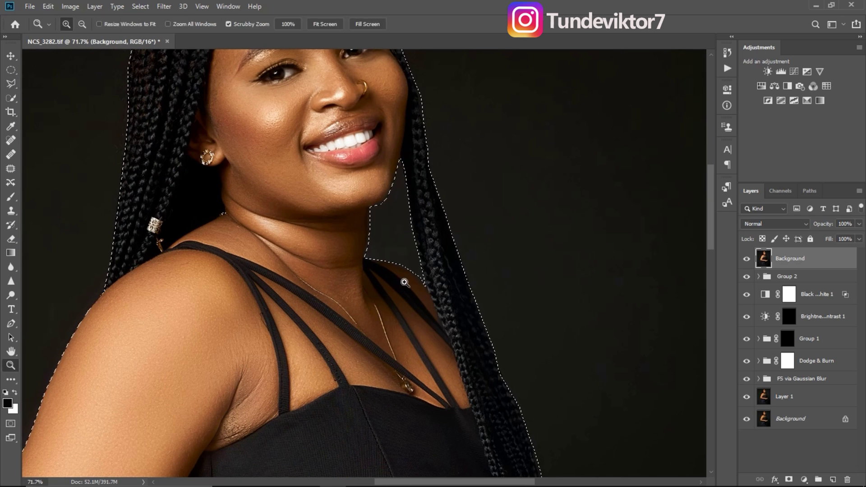
Step: Check the selection around the whole figure and turn it into a layer mask on the top Background layer
{"action": "left_click_drag", "start_coordinate": [404, 283], "coordinate": [377, 284]}
{"action": "left_click_drag", "start_coordinate": [433, 442], "coordinate": [474, 81]}
{"action": "left_click_drag", "start_coordinate": [465, 258], "coordinate": [416, 253]}
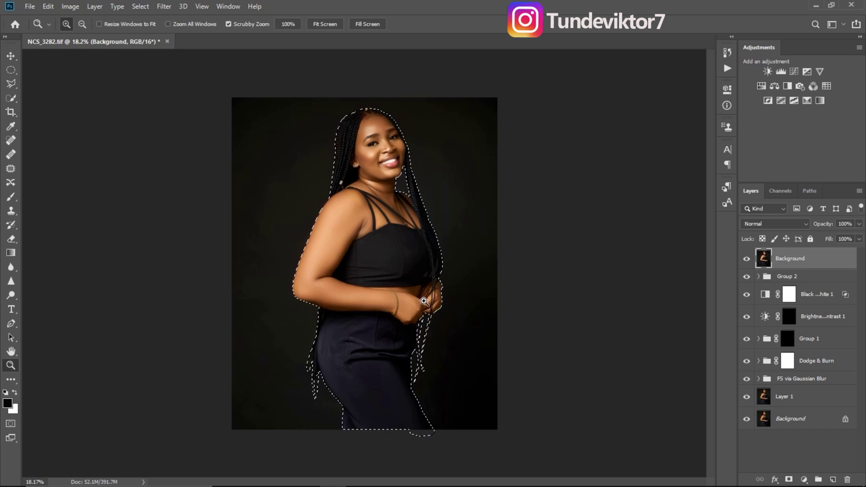
{"action": "left_click_drag", "start_coordinate": [427, 302], "coordinate": [441, 303]}
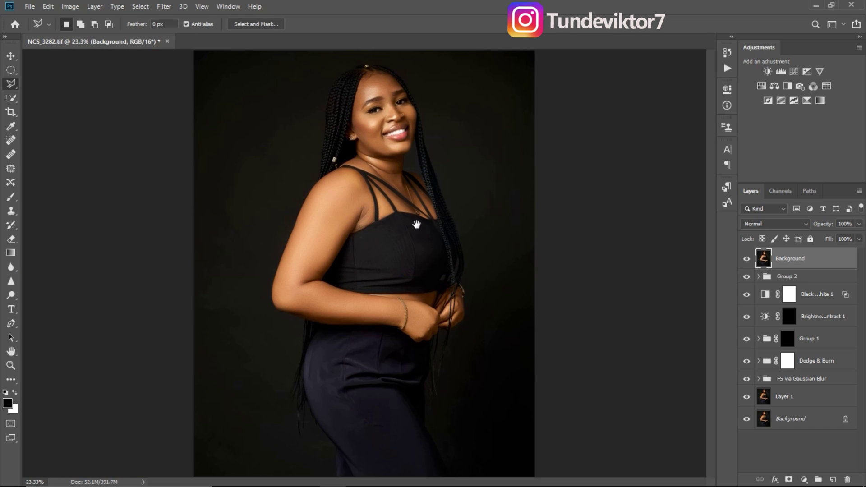
{"action": "left_click_drag", "start_coordinate": [421, 320], "coordinate": [408, 316]}
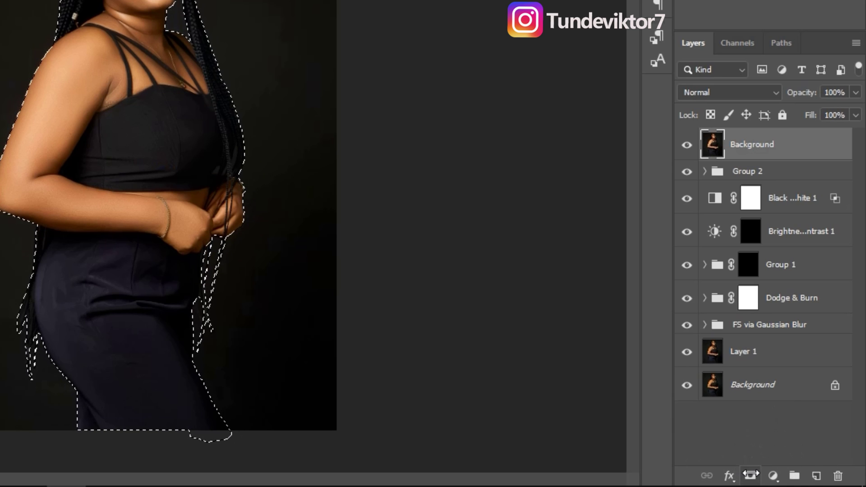
{"action": "left_click", "coordinate": [790, 478]}
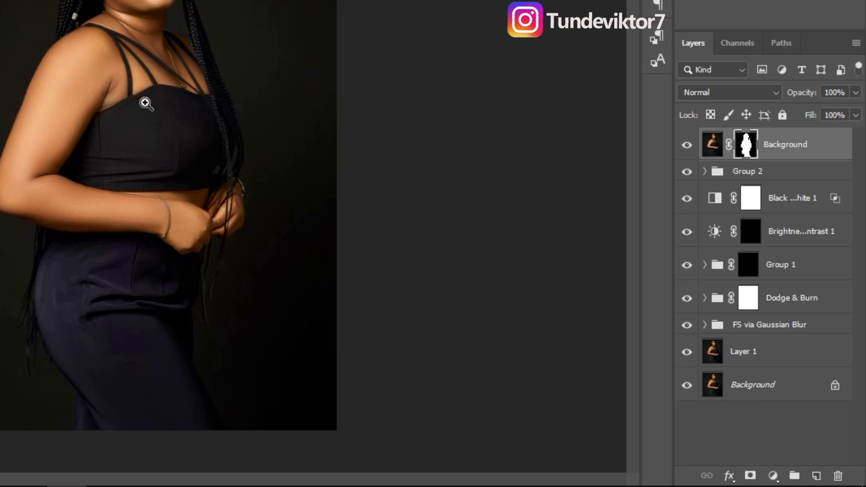
{"action": "mouse_move", "coordinate": [145, 102]}
{"action": "left_mouse_down"}
{"action": "mouse_move", "coordinate": [92, 99]}
{"action": "mouse_move", "coordinate": [172, 125]}
{"action": "left_mouse_up"}
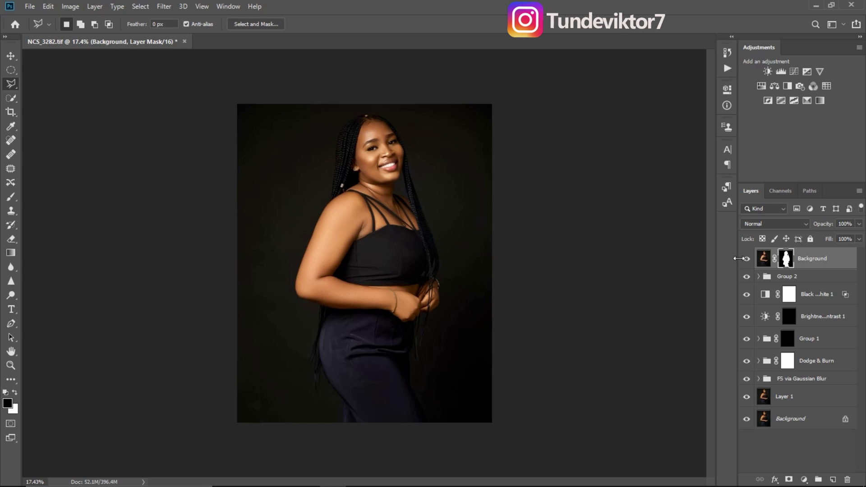
Step: Duplicate the masked Background layer and delete the layer mask from the duplicate
{"action": "left_click", "coordinate": [765, 259]}
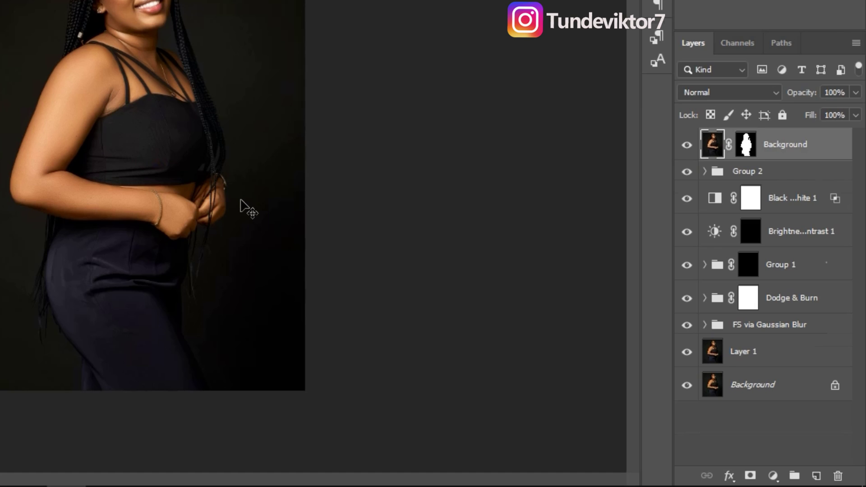
{"action": "key", "text": "ctrl+j"}
{"action": "left_click", "coordinate": [752, 145]}
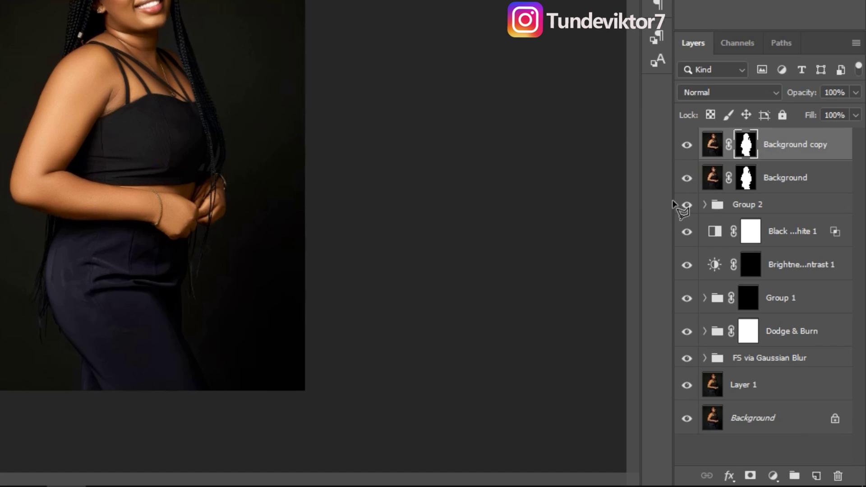
{"action": "left_click_drag", "start_coordinate": [744, 149], "coordinate": [838, 476]}
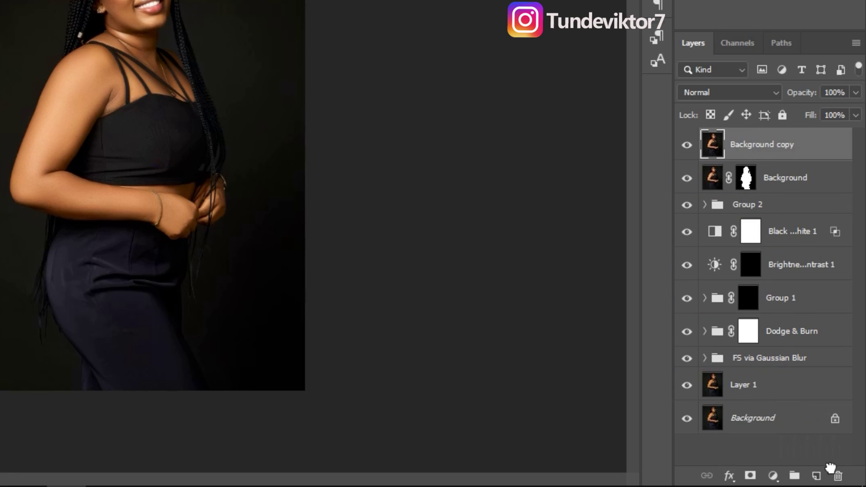
Step: Move the unmasked duplicate layer directly below the masked Background layer, above Group 2
{"action": "left_click_drag", "start_coordinate": [784, 176], "coordinate": [782, 198]}
{"action": "key", "text": "ctrl+z"}
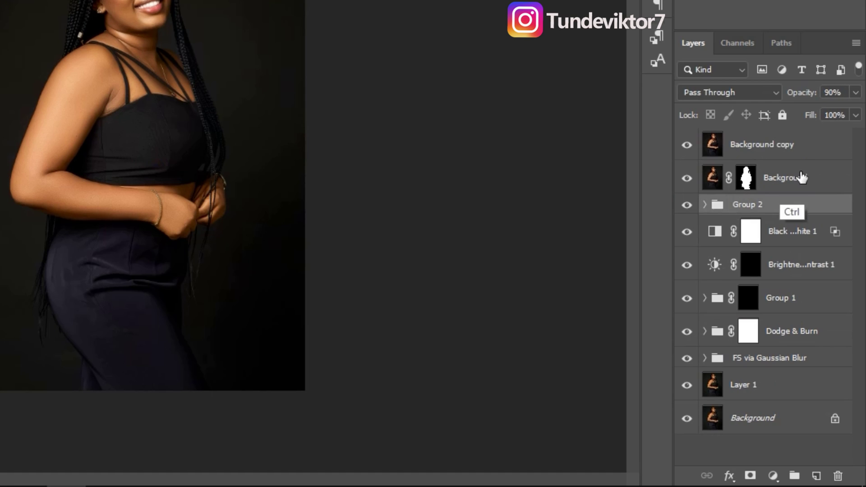
{"action": "left_click", "coordinate": [774, 147]}
{"action": "left_click_drag", "start_coordinate": [775, 148], "coordinate": [767, 195]}
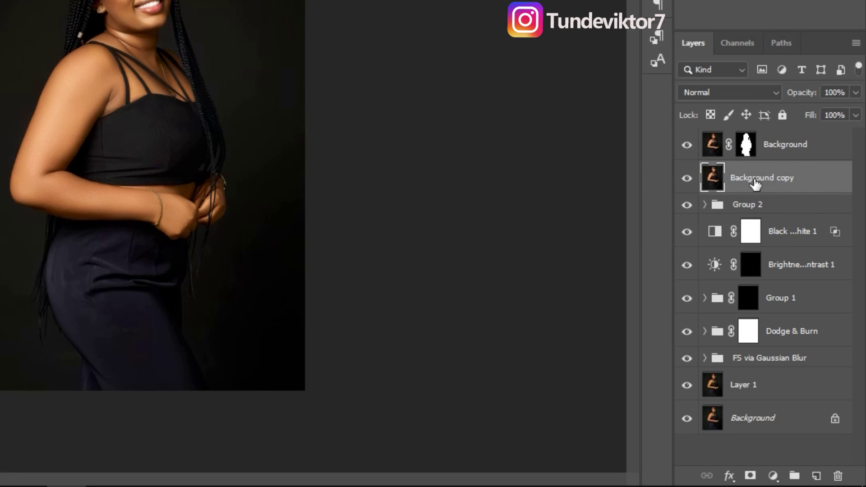
Step: Rename the unmasked duplicate layer "background" and the masked layer above it "subject"
{"action": "double_click", "coordinate": [756, 181]}
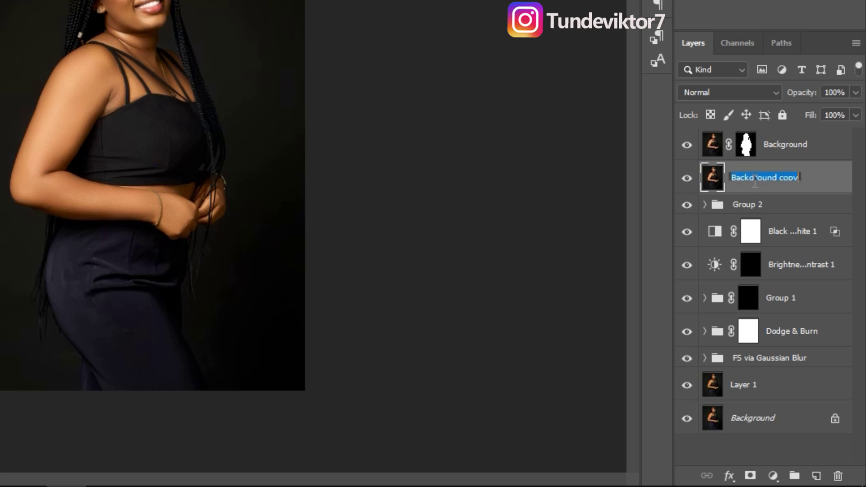
{"action": "type", "text": "b"}
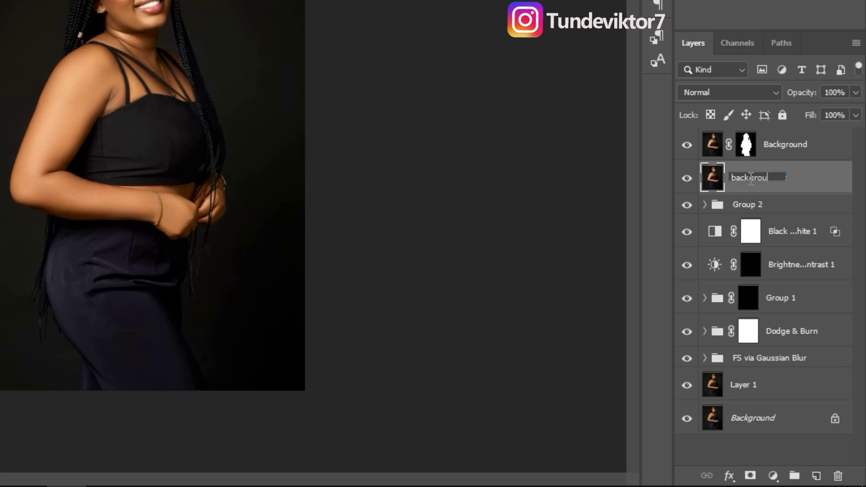
{"action": "double_click", "coordinate": [788, 145]}
{"action": "type", "text": "s"}
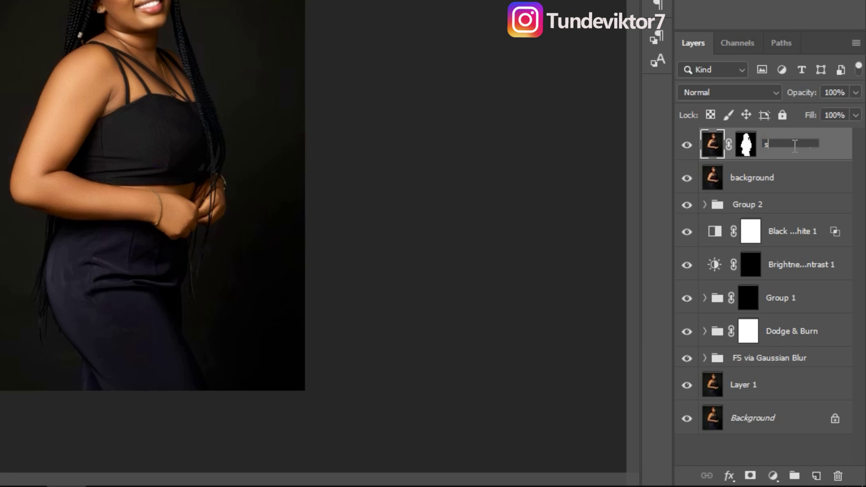
{"action": "type", "text": "ubject"}
{"action": "key", "text": "Return"}
Step: Load the subject layer's mask as a selection around the woman
{"action": "left_click", "coordinate": [745, 193]}
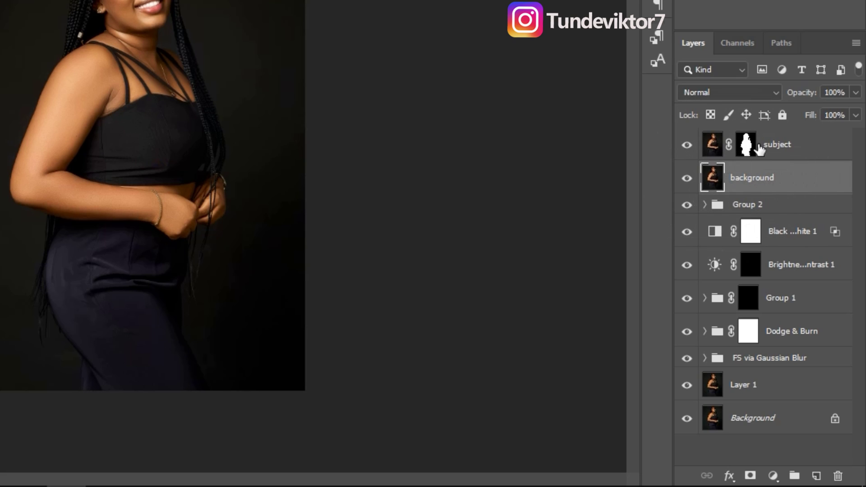
{"action": "left_click", "coordinate": [739, 153]}
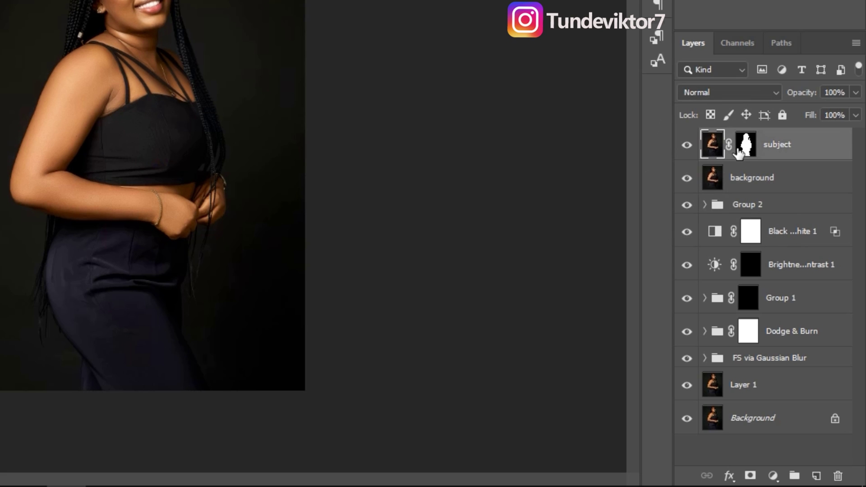
{"action": "left_click", "coordinate": [732, 187]}
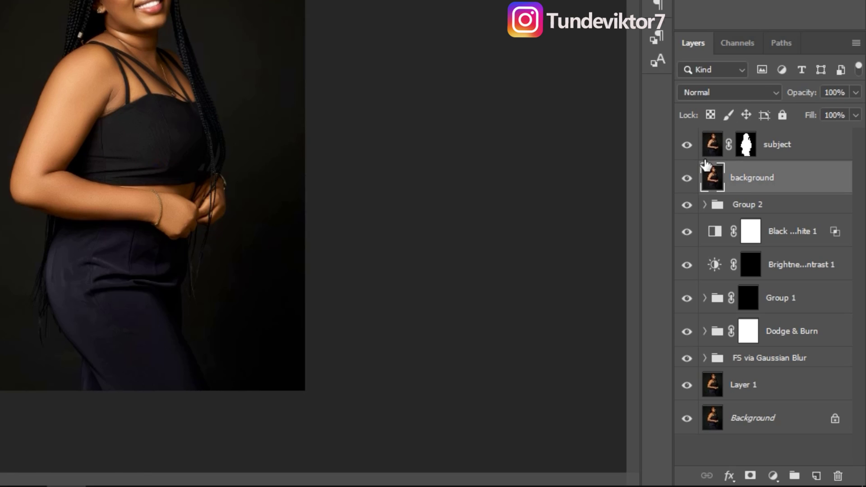
{"action": "left_click", "coordinate": [712, 147]}
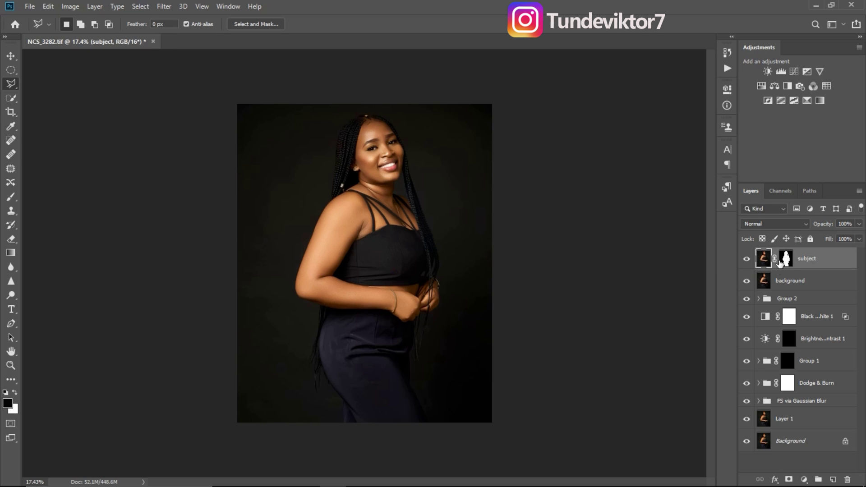
{"action": "left_click", "coordinate": [785, 261]}
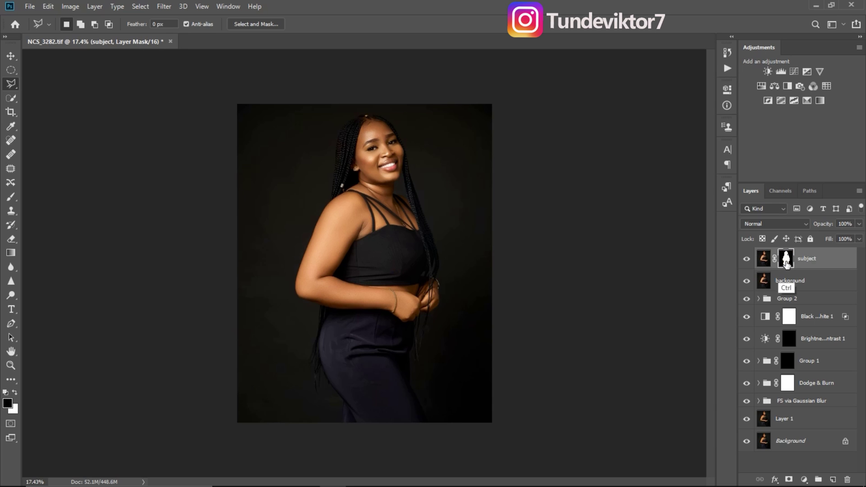
{"action": "left_click", "coordinate": [786, 261], "text": "ctrl"}
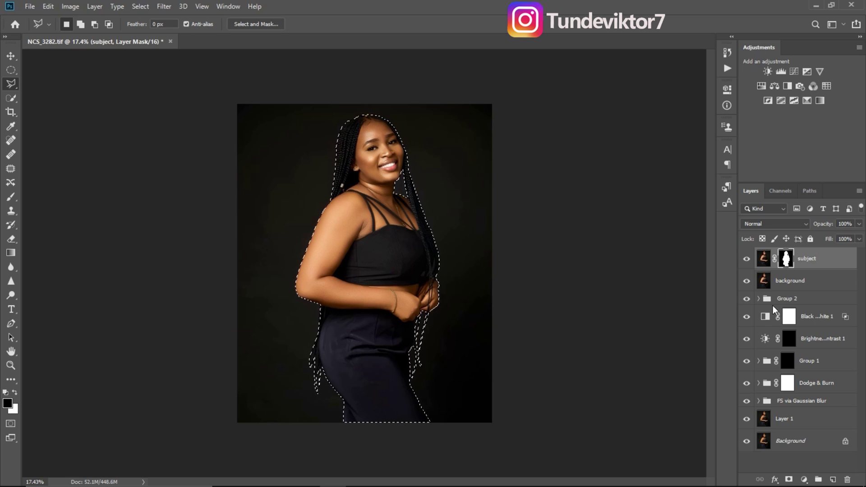
Step: Hide the background, Group 2, FS via Gaussian Blur, Layer 1 and locked Background layers and inspect the cutout around the hands, braids and face
{"action": "left_click", "coordinate": [747, 281]}
{"action": "left_click", "coordinate": [747, 441]}
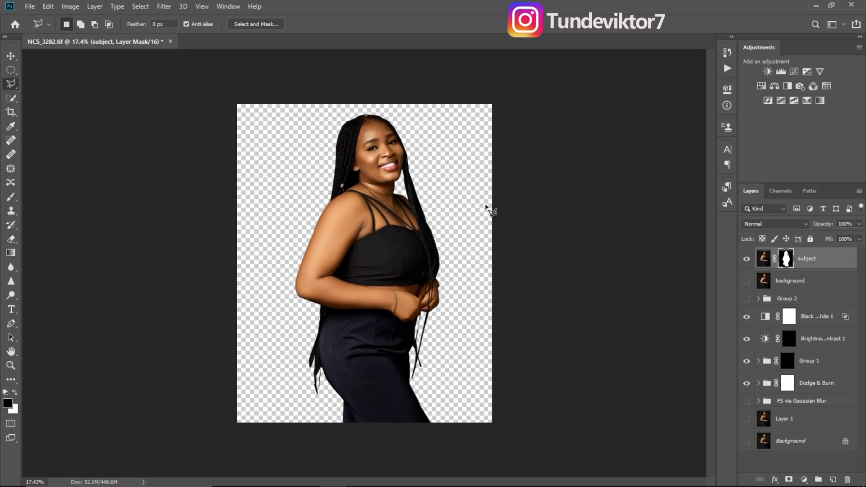
{"action": "key", "text": "ctrl+space"}
{"action": "left_click_drag", "start_coordinate": [428, 323], "coordinate": [504, 331]}
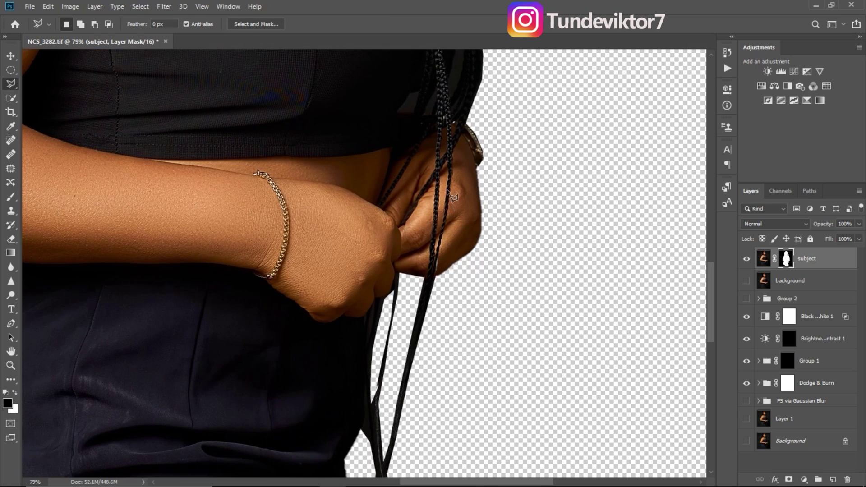
{"action": "key", "text": "z"}
{"action": "scroll", "coordinate": [451, 270], "scroll_direction": "up", "scroll_amount": 10}
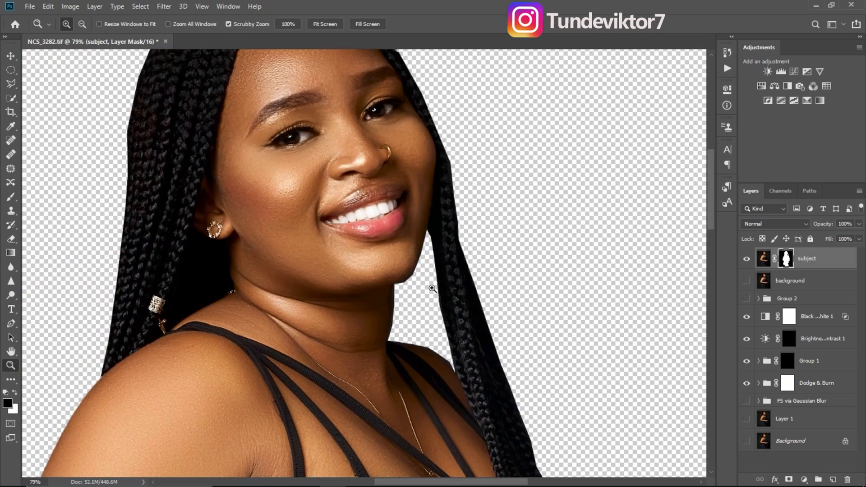
{"action": "left_click_drag", "start_coordinate": [432, 289], "coordinate": [378, 255]}
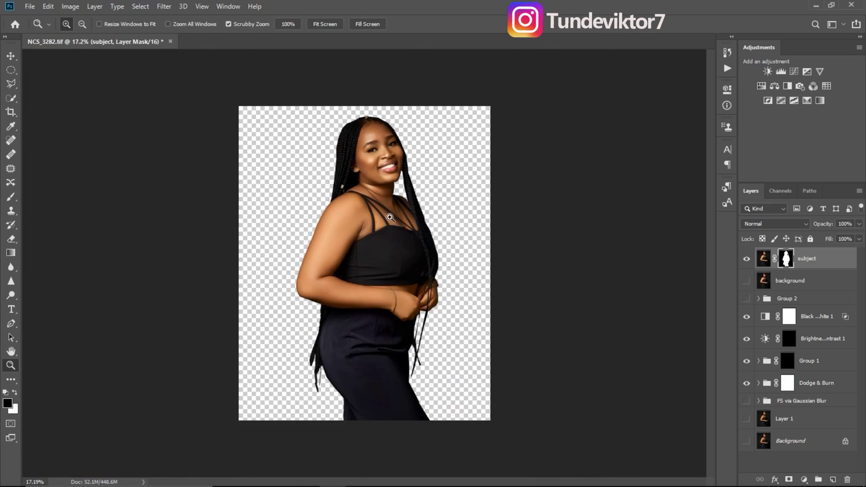
{"action": "left_click_drag", "start_coordinate": [390, 217], "coordinate": [420, 246]}
{"action": "left_click_drag", "start_coordinate": [437, 211], "coordinate": [422, 248]}
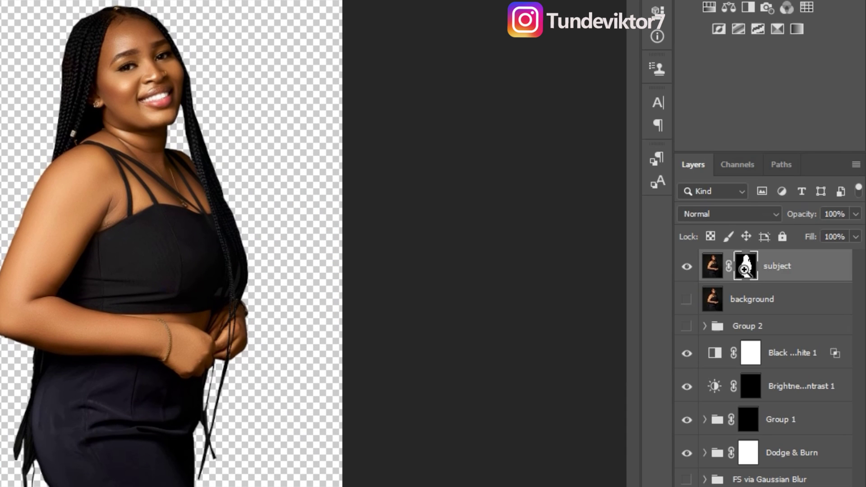
Step: Open the subject layer's mask in Select and Mask and examine its edge along the face and hair
{"action": "left_click", "coordinate": [747, 270]}
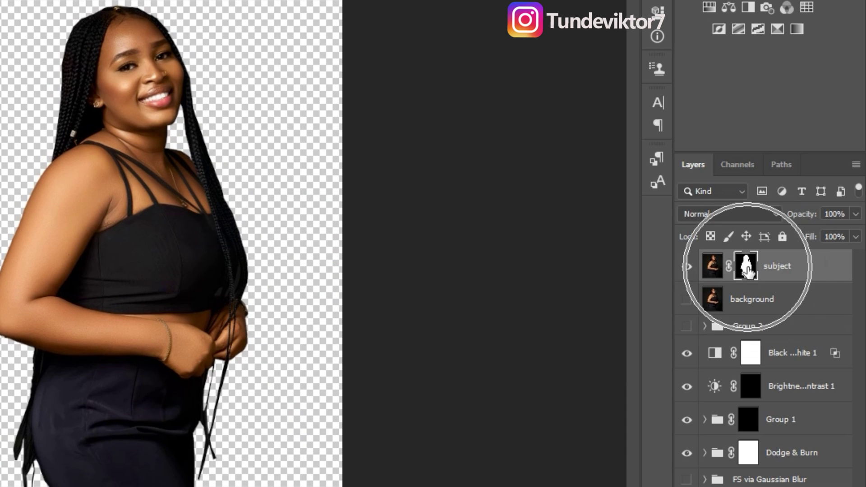
{"action": "double_click", "coordinate": [747, 270]}
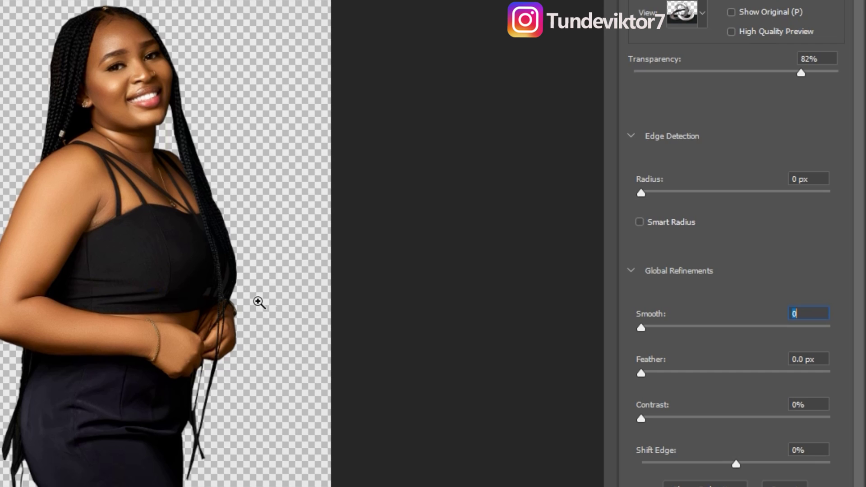
{"action": "left_click_drag", "start_coordinate": [158, 115], "coordinate": [254, 193]}
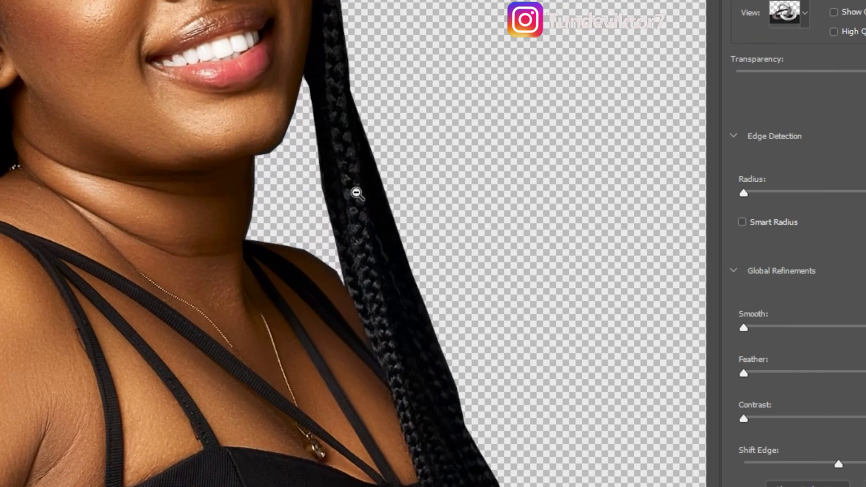
{"action": "left_click", "coordinate": [357, 193], "text": "alt"}
{"action": "scroll", "coordinate": [338, 149], "scroll_direction": "up", "scroll_amount": 5}
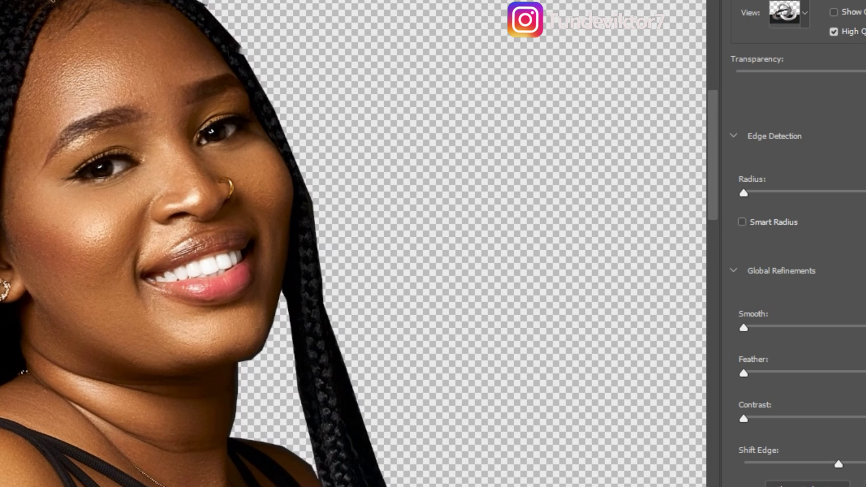
{"action": "left_click_drag", "start_coordinate": [44, 18], "coordinate": [112, 152]}
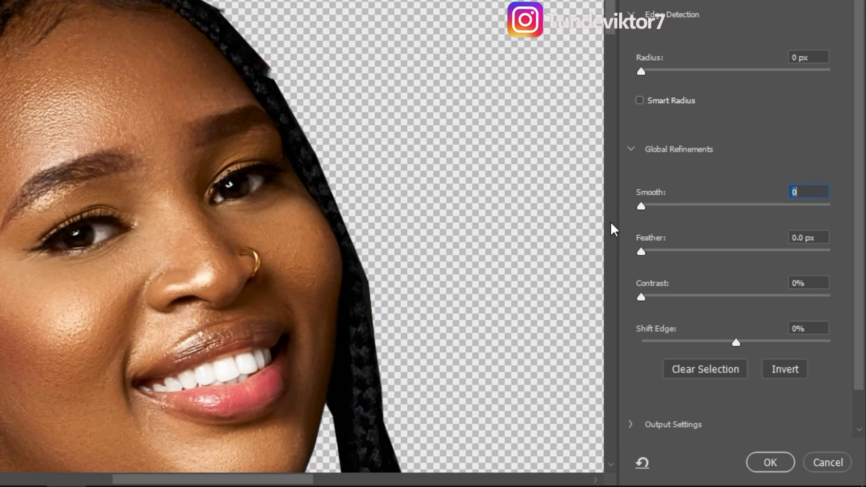
Step: Refine the mask edge with Smooth 19, Feather 1.0 px, Contrast 4% and Shift Edge +6%, and apply it
{"action": "left_click_drag", "start_coordinate": [643, 206], "coordinate": [666, 206]}
{"action": "key", "text": "Tab"}
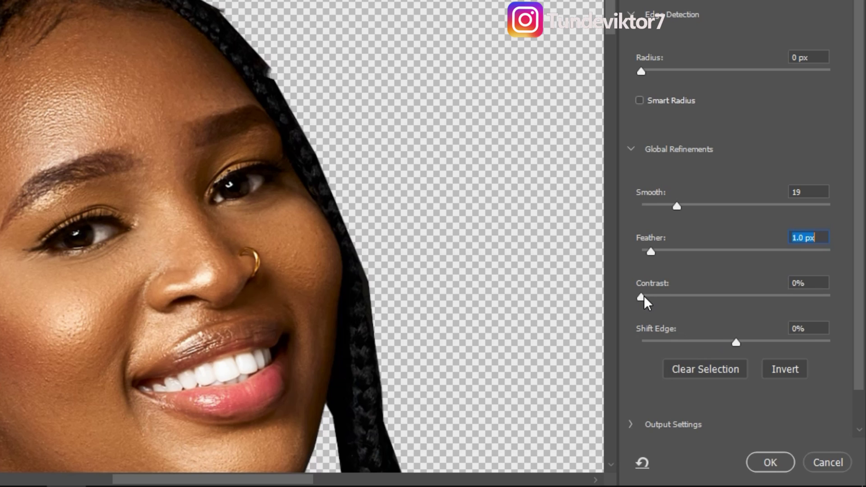
{"action": "left_click_drag", "start_coordinate": [643, 296], "coordinate": [649, 294]}
{"action": "left_click_drag", "start_coordinate": [737, 343], "coordinate": [741, 343]}
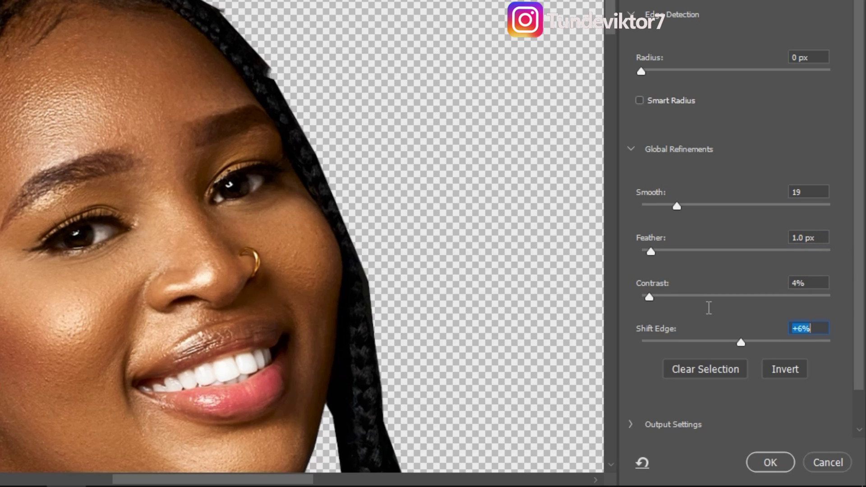
{"action": "scroll", "coordinate": [861, 334], "scroll_direction": "down", "scroll_amount": 2}
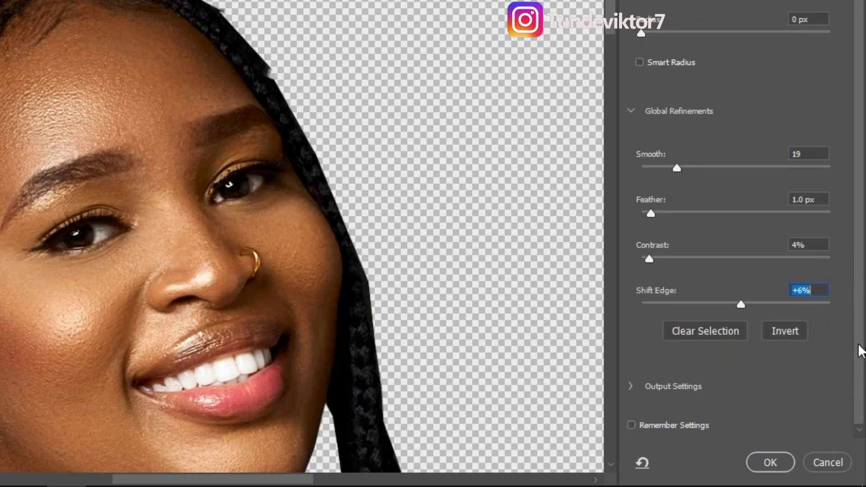
{"action": "left_click", "coordinate": [764, 457]}
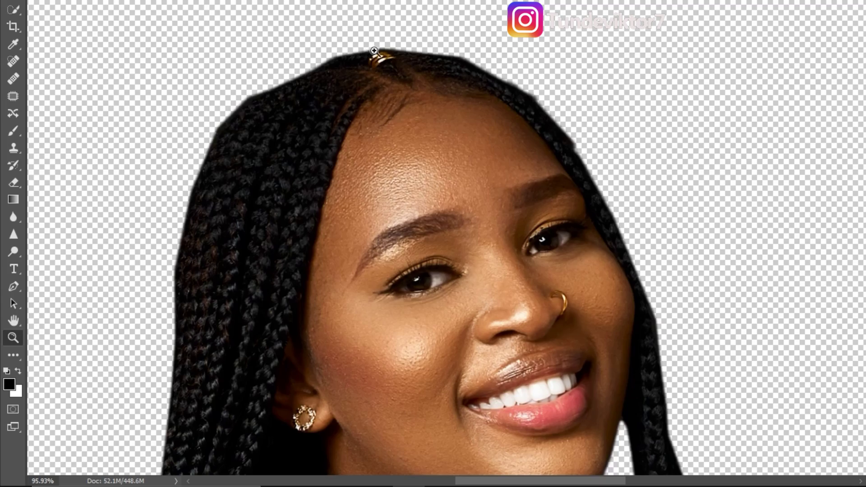
Step: Inspect the refined mask edge at the top of the hair and show all the hidden layers again
{"action": "left_click_drag", "start_coordinate": [371, 53], "coordinate": [537, 97]}
{"action": "left_click_drag", "start_coordinate": [474, 91], "coordinate": [559, 88]}
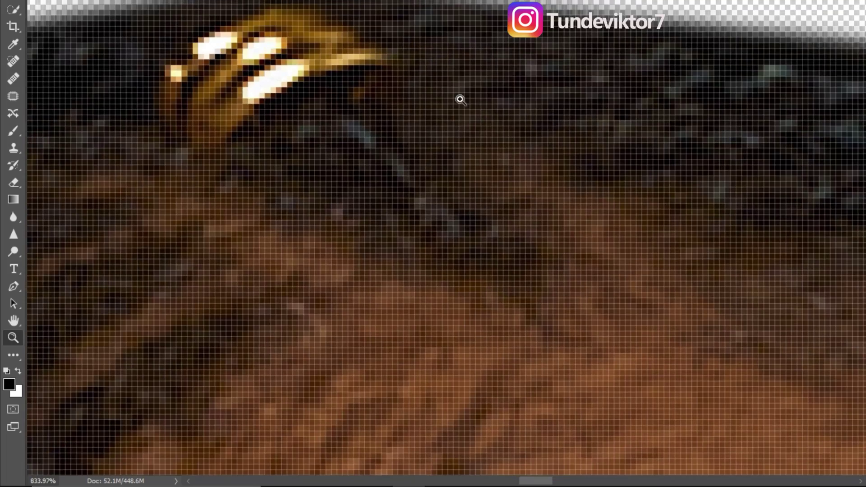
{"action": "left_click_drag", "start_coordinate": [440, 116], "coordinate": [286, 193]}
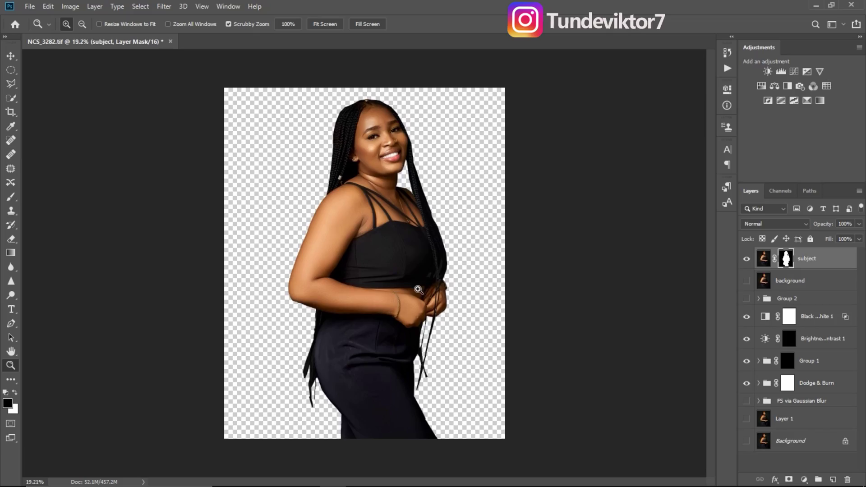
{"action": "left_click_drag", "start_coordinate": [434, 271], "coordinate": [452, 287]}
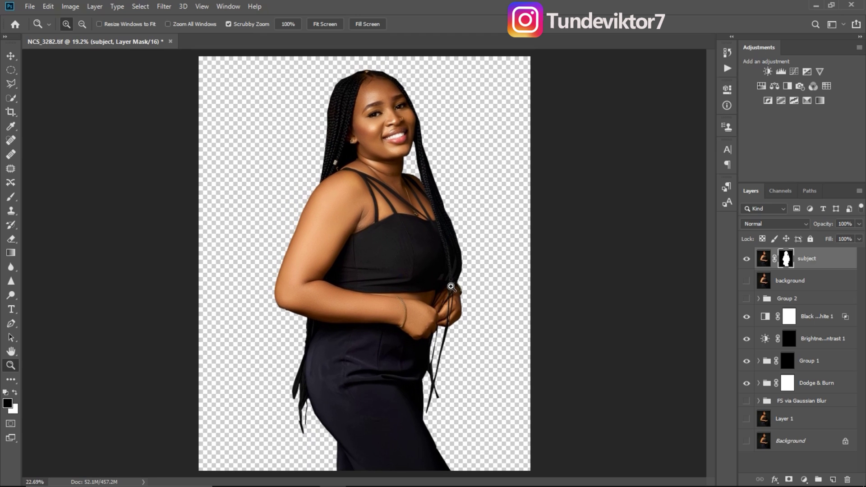
{"action": "left_click", "coordinate": [746, 281]}
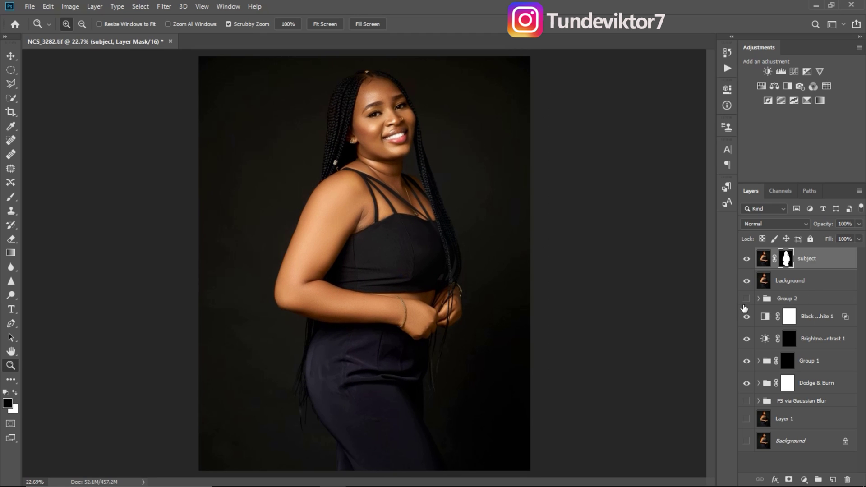
{"action": "left_click", "coordinate": [746, 401]}
{"action": "mouse_move", "coordinate": [419, 149]}
{"action": "left_mouse_down"}
{"action": "mouse_move", "coordinate": [434, 160]}
{"action": "mouse_move", "coordinate": [409, 152]}
{"action": "left_mouse_up"}
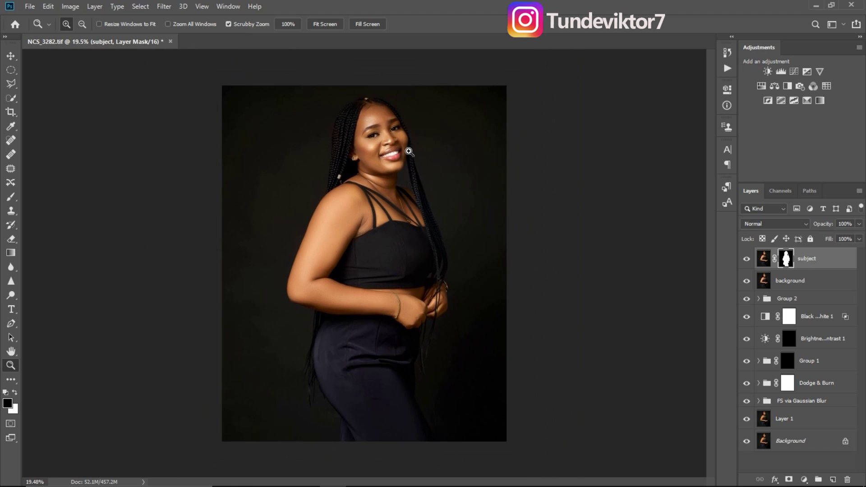
Step: Place the AdobeStock_281239918 wood-wall image from the Downloads overlay folder between the background and subject layers
{"action": "left_click", "coordinate": [799, 281]}
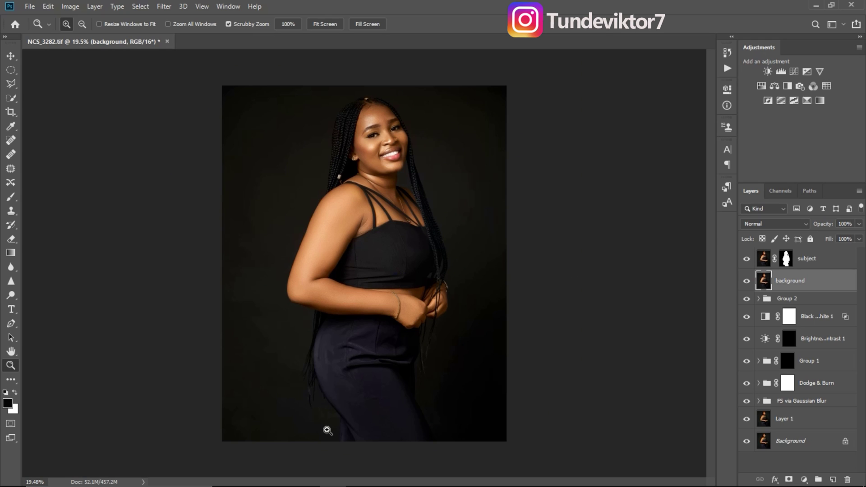
{"action": "mouse_move", "coordinate": [312, 485]}
{"action": "left_click", "coordinate": [280, 477]}
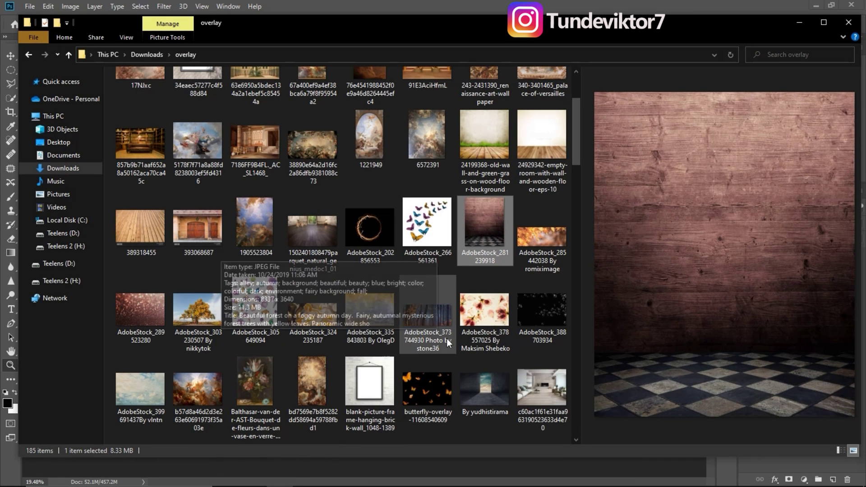
{"action": "left_click_drag", "start_coordinate": [485, 235], "coordinate": [340, 284]}
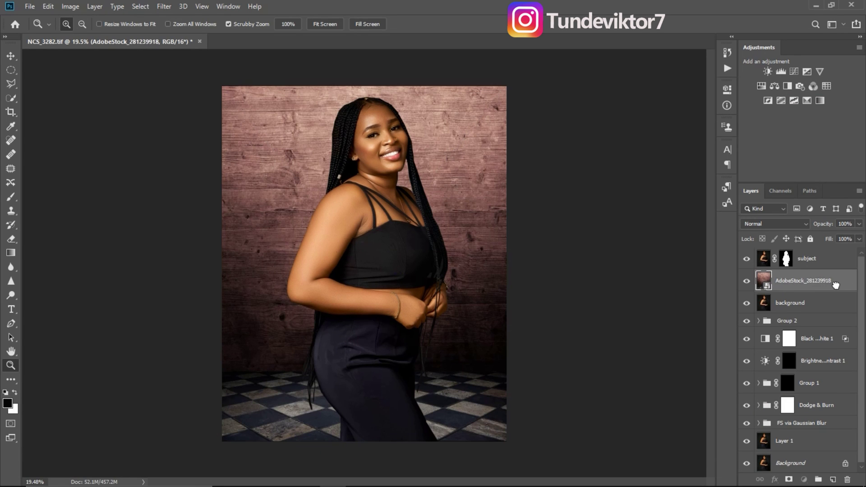
Step: Move the AdobeStock_281239918 layer above the subject layer and back to between subject and background, leaving it selected
{"action": "left_click_drag", "start_coordinate": [836, 285], "coordinate": [830, 253]}
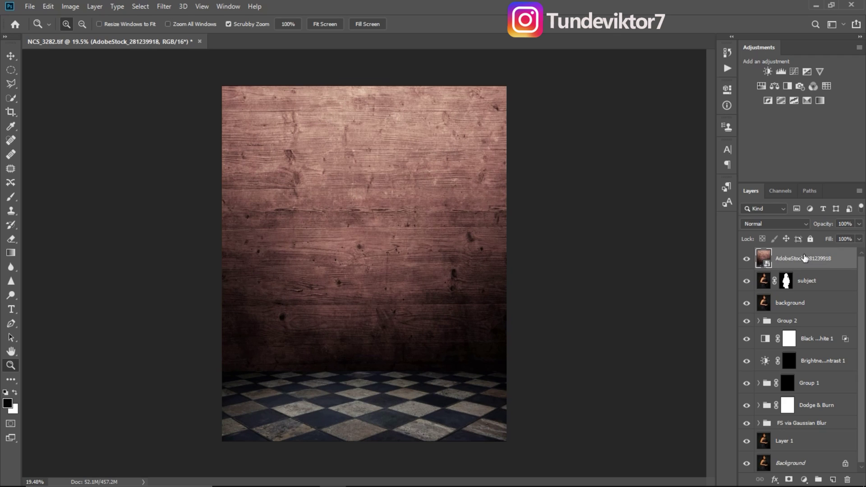
{"action": "left_click_drag", "start_coordinate": [837, 265], "coordinate": [835, 292]}
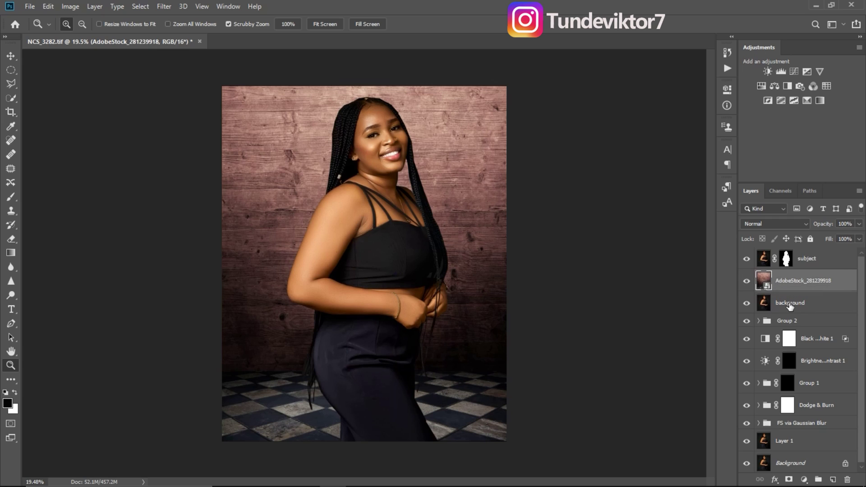
{"action": "left_click", "coordinate": [785, 305]}
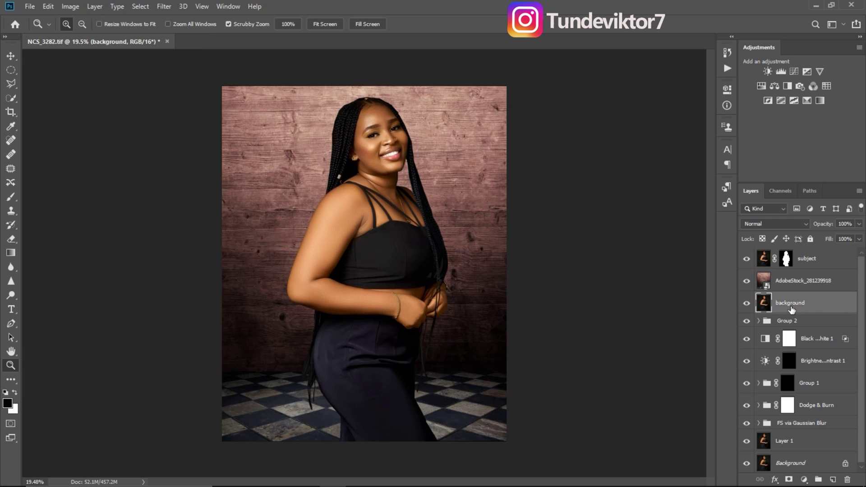
{"action": "left_click", "coordinate": [789, 281]}
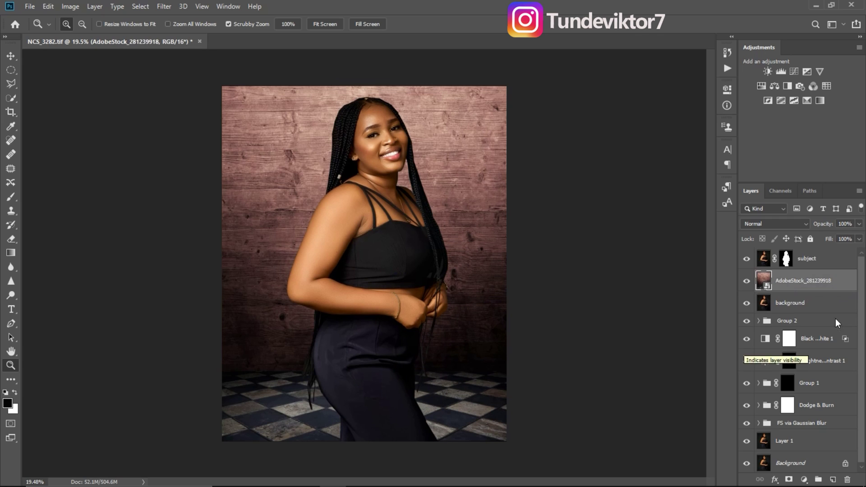
{"action": "left_click", "coordinate": [786, 260]}
{"action": "left_click", "coordinate": [786, 284]}
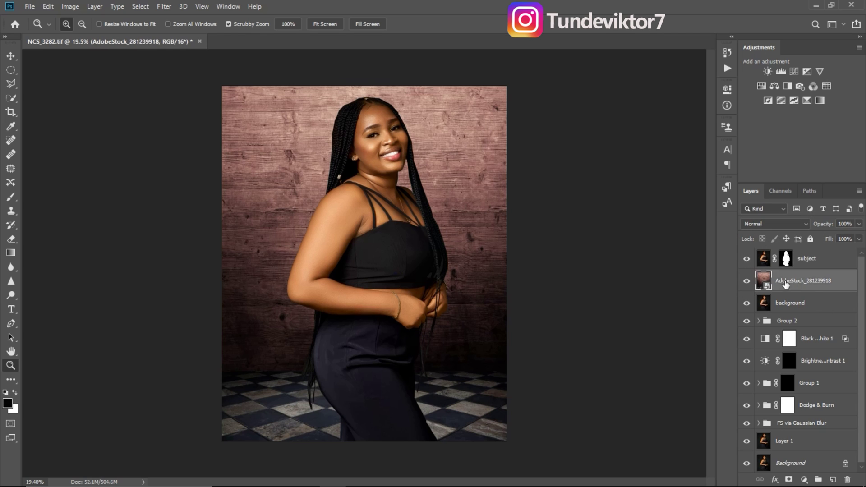
{"action": "left_click", "coordinate": [786, 306]}
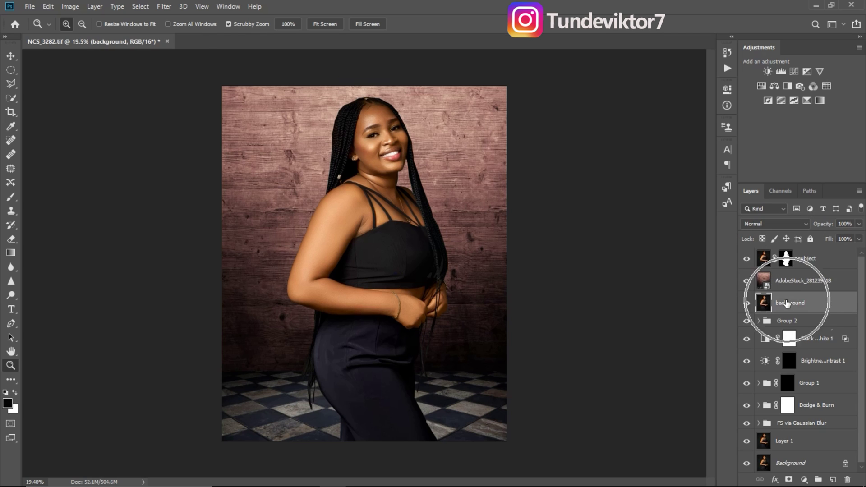
{"action": "left_click", "coordinate": [785, 259]}
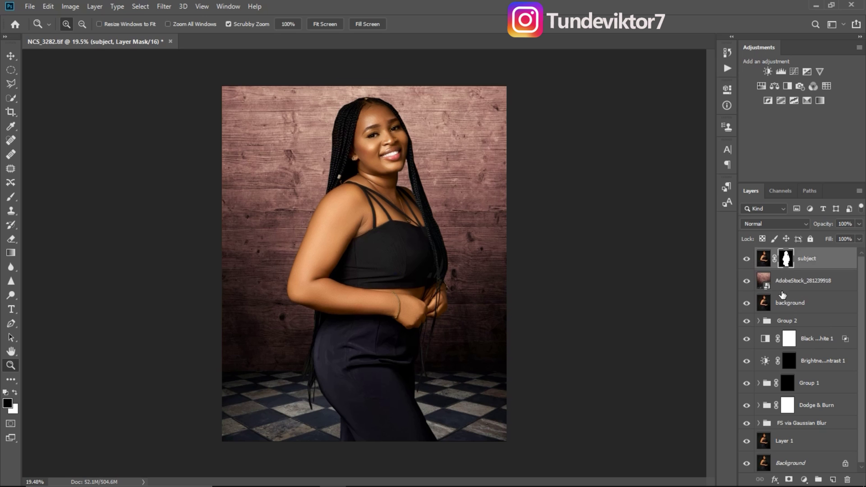
{"action": "left_click", "coordinate": [795, 283]}
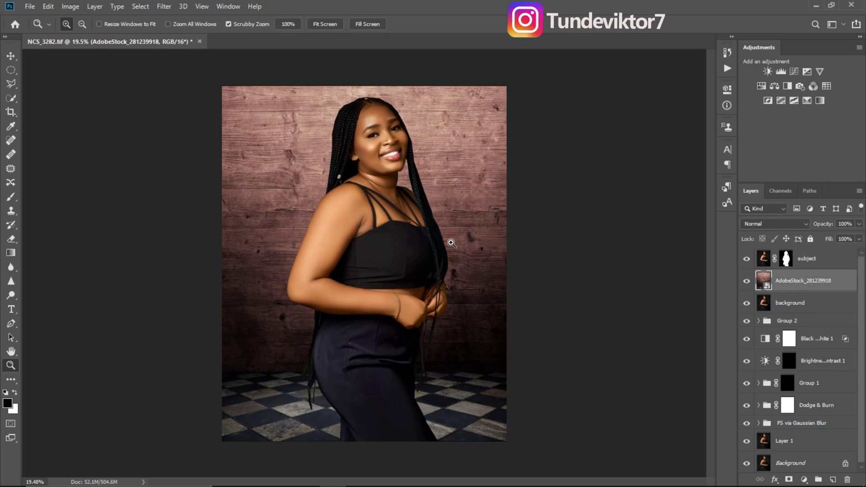
Step: Try the Soft Light blend mode on the AdobeStock_281239918 layer and return it to Normal
{"action": "mouse_move", "coordinate": [490, 244]}
{"action": "left_mouse_down"}
{"action": "mouse_move", "coordinate": [526, 253]}
{"action": "mouse_move", "coordinate": [485, 247]}
{"action": "left_mouse_up"}
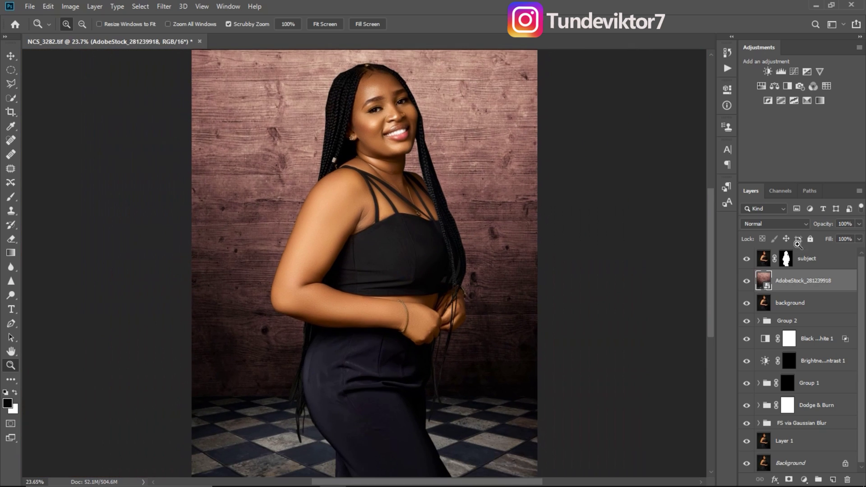
{"action": "left_click", "coordinate": [767, 222]}
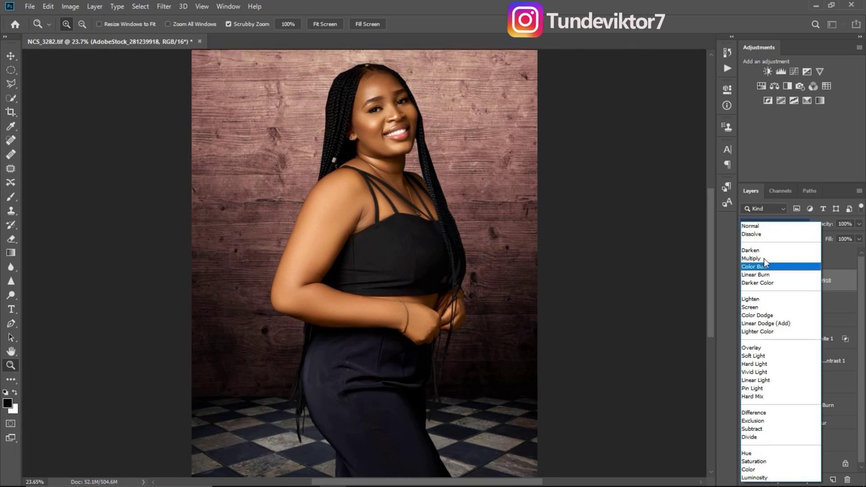
{"action": "left_click", "coordinate": [760, 356]}
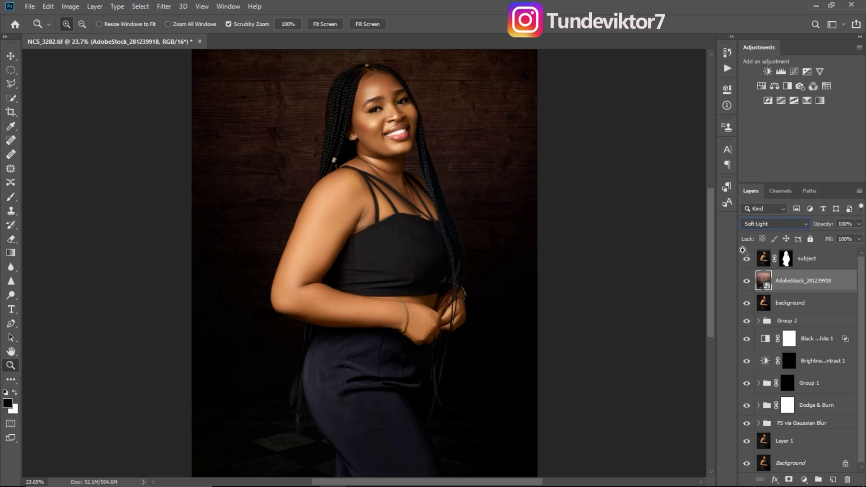
{"action": "left_click", "coordinate": [771, 221]}
{"action": "left_click", "coordinate": [767, 226]}
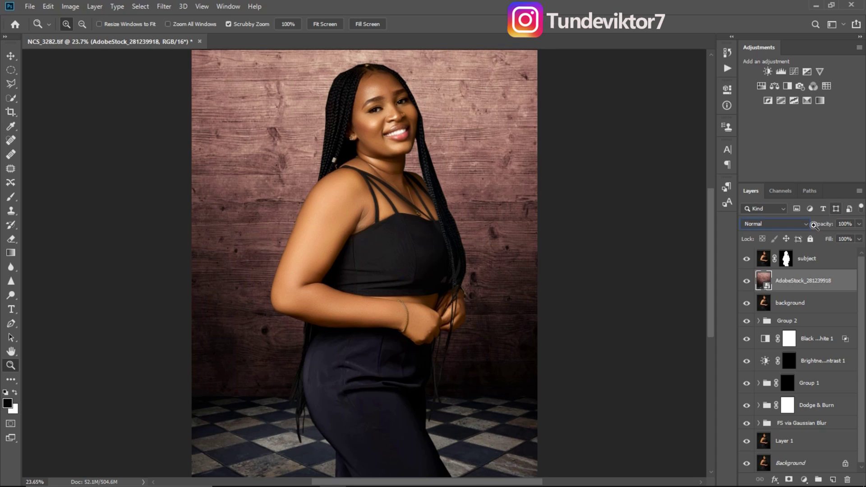
Step: Set the AdobeStock_281239918 layer's blend mode to Overlay and inspect the braids beside the woman's wrist
{"action": "left_click", "coordinate": [777, 223]}
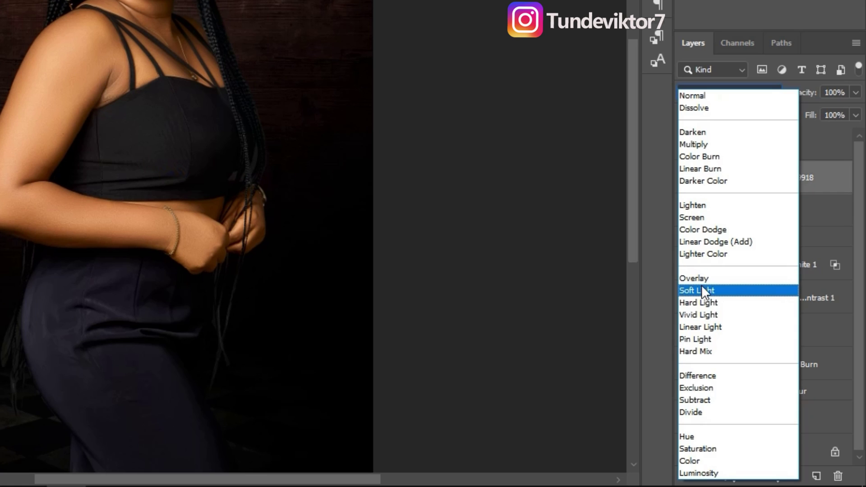
{"action": "left_click", "coordinate": [706, 277]}
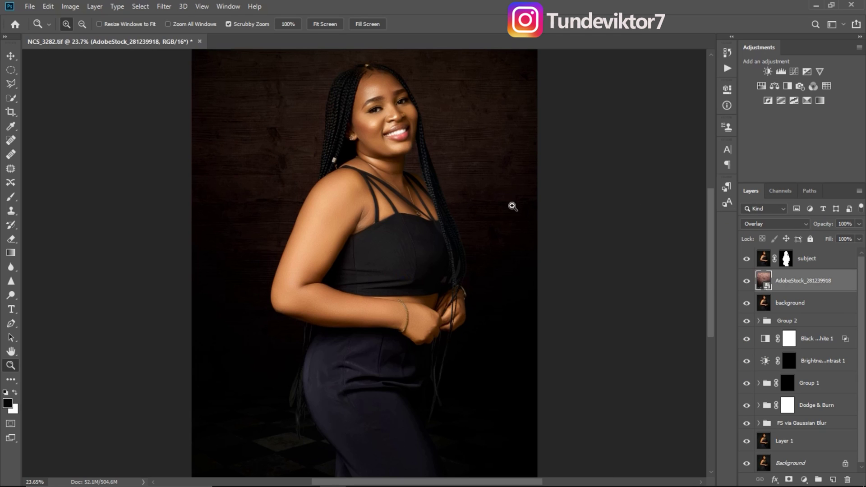
{"action": "left_click_drag", "start_coordinate": [462, 284], "coordinate": [493, 263]}
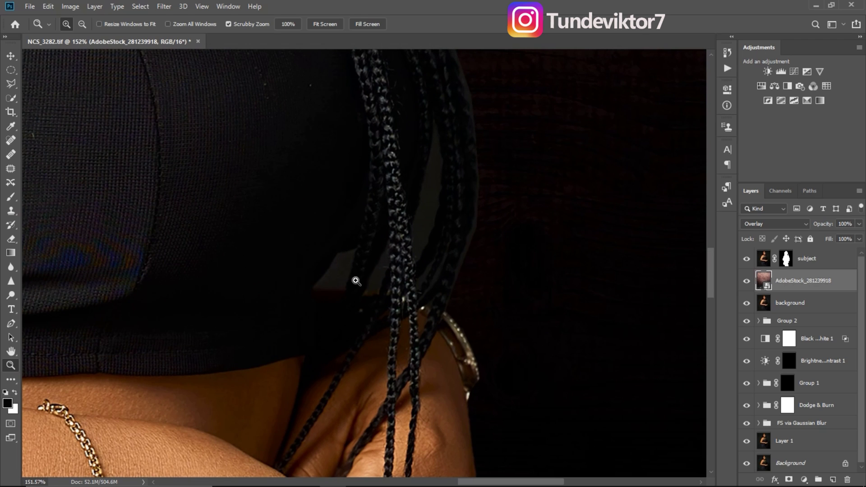
{"action": "left_click_drag", "start_coordinate": [385, 267], "coordinate": [433, 242]}
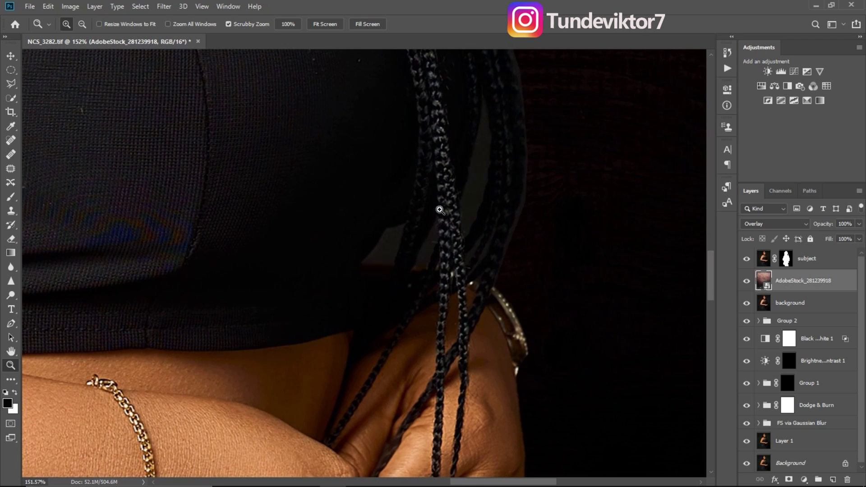
{"action": "mouse_move", "coordinate": [447, 280]}
{"action": "left_mouse_down"}
{"action": "mouse_move", "coordinate": [397, 275]}
{"action": "mouse_move", "coordinate": [446, 277]}
{"action": "left_mouse_up"}
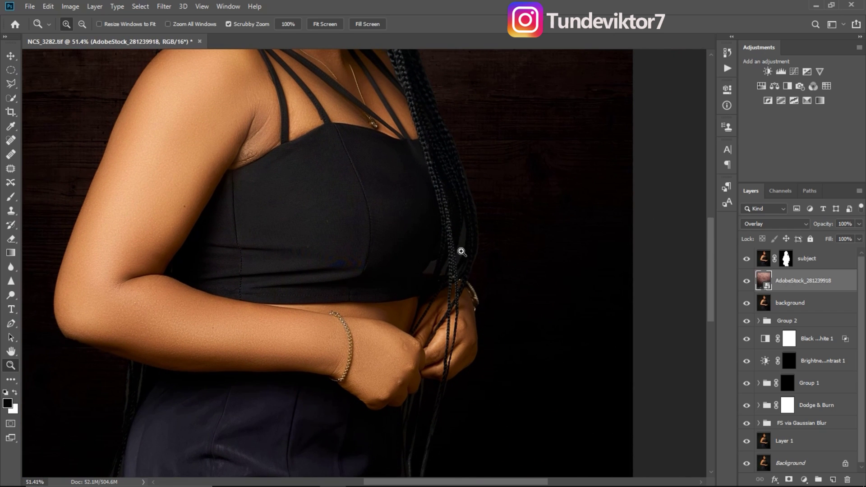
Step: Try revealing the original backdrop beside the braids by painting on the subject layer mask, and remove that test patch
{"action": "left_click", "coordinate": [789, 261]}
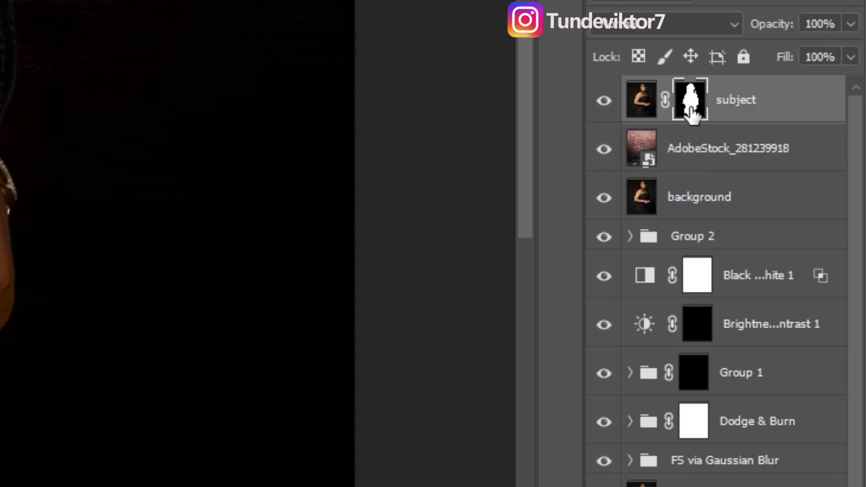
{"action": "left_click", "coordinate": [788, 262]}
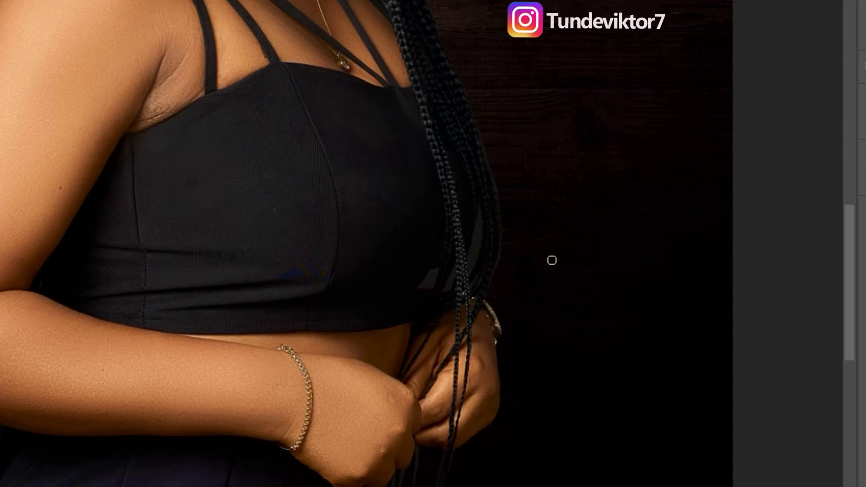
{"action": "mouse_move", "coordinate": [505, 259]}
{"action": "left_mouse_down"}
{"action": "mouse_move", "coordinate": [513, 240]}
{"action": "mouse_move", "coordinate": [505, 245]}
{"action": "left_mouse_up"}
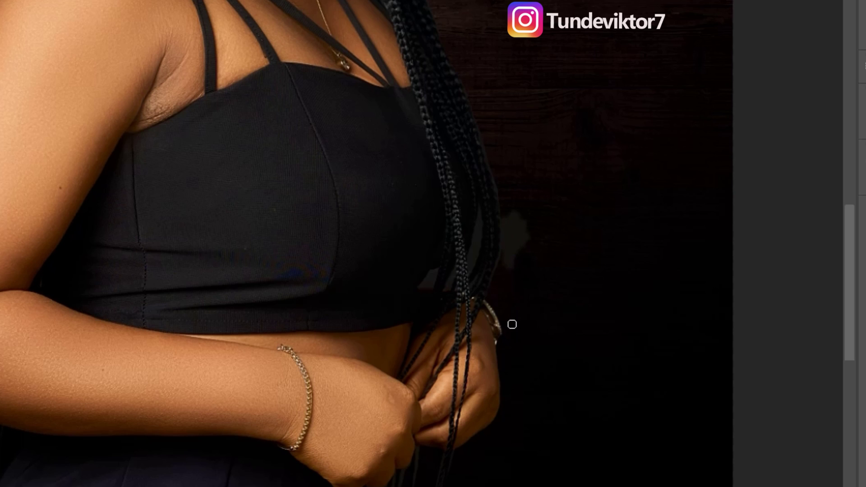
{"action": "key", "text": "ctrl+z"}
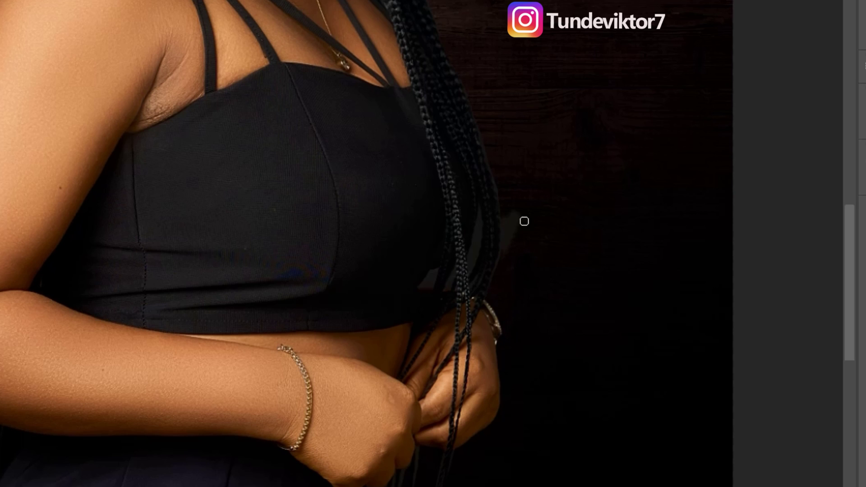
{"action": "mouse_move", "coordinate": [514, 232]}
{"action": "left_mouse_down"}
{"action": "mouse_move", "coordinate": [511, 218]}
{"action": "mouse_move", "coordinate": [511, 260]}
{"action": "mouse_move", "coordinate": [510, 244]}
{"action": "left_mouse_up"}
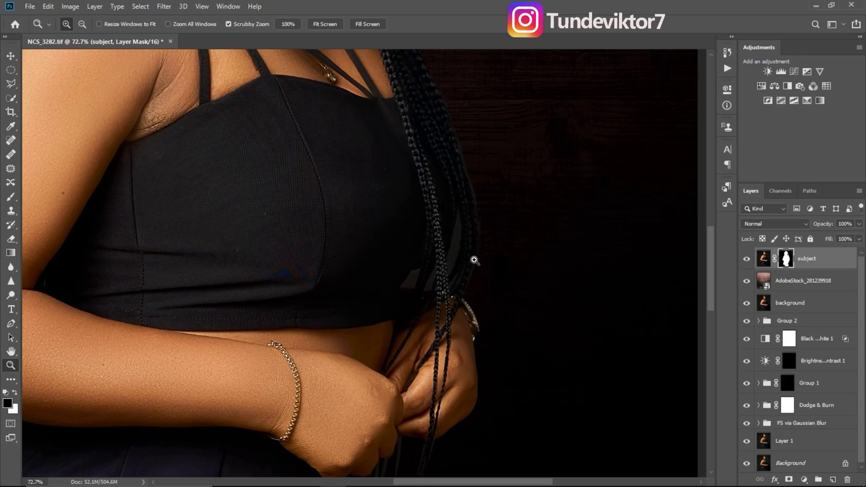
Step: Paint black with a small brush on the subject layer mask to hide the grey backdrop between the braids above the watch
{"action": "left_click_drag", "start_coordinate": [475, 260], "coordinate": [495, 265]}
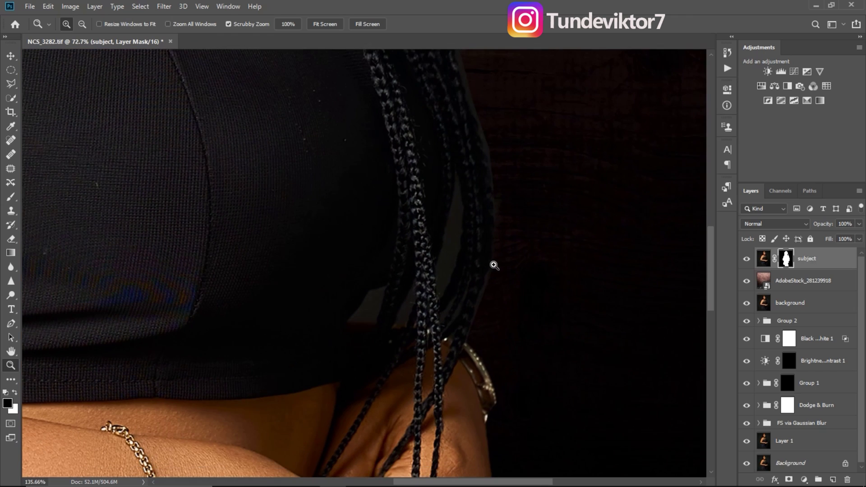
{"action": "left_click", "coordinate": [8, 404]}
{"action": "left_click", "coordinate": [804, 136]}
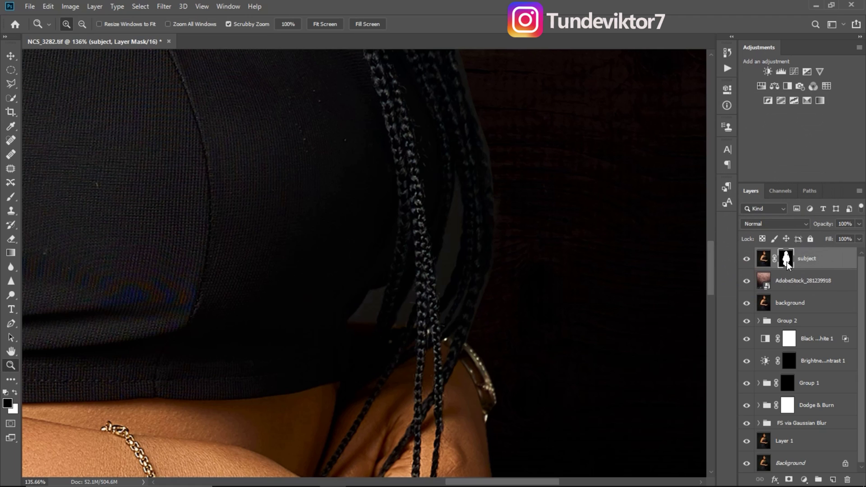
{"action": "key", "text": "b"}
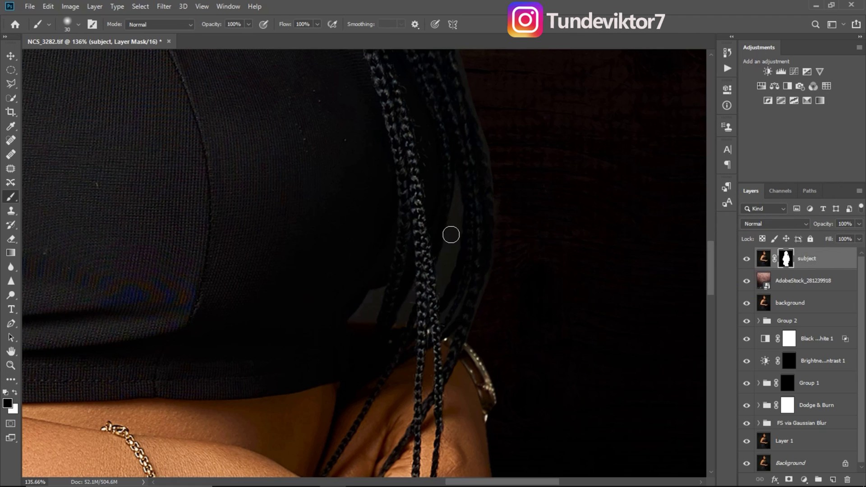
{"action": "key", "text": "bracketleft"}
{"action": "key", "text": "bracketleft"}
{"action": "left_click_drag", "start_coordinate": [456, 209], "coordinate": [451, 237]}
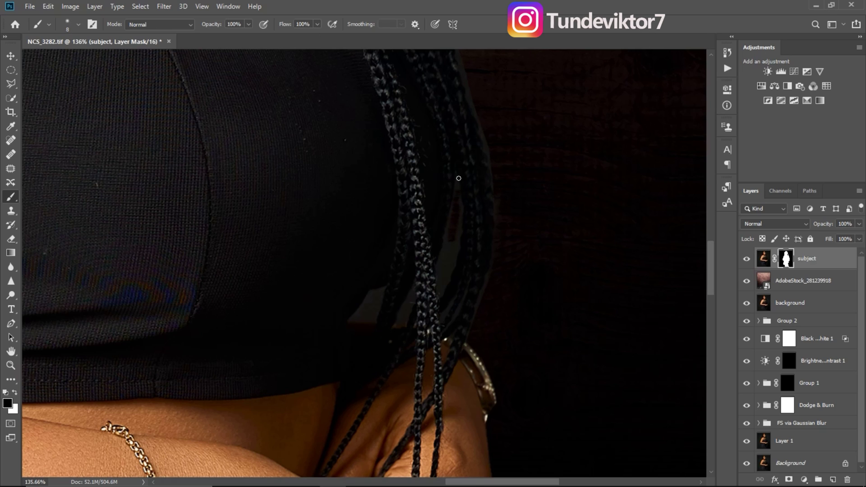
{"action": "key", "text": "bracketright"}
{"action": "key", "text": "bracketright"}
{"action": "key", "text": "bracketright"}
{"action": "left_click_drag", "start_coordinate": [458, 196], "coordinate": [443, 263]}
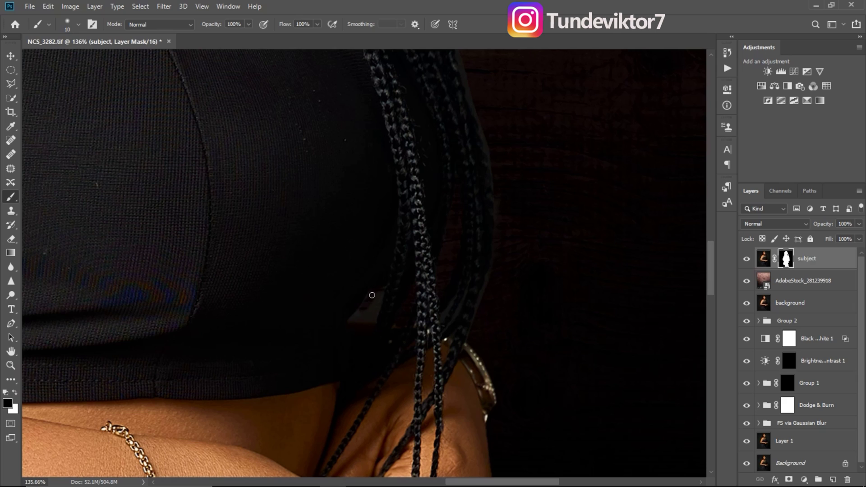
Step: Mask out the small grey backdrop patch between the black top and the inner braids on the subject layer
{"action": "left_click_drag", "start_coordinate": [351, 320], "coordinate": [375, 315]}
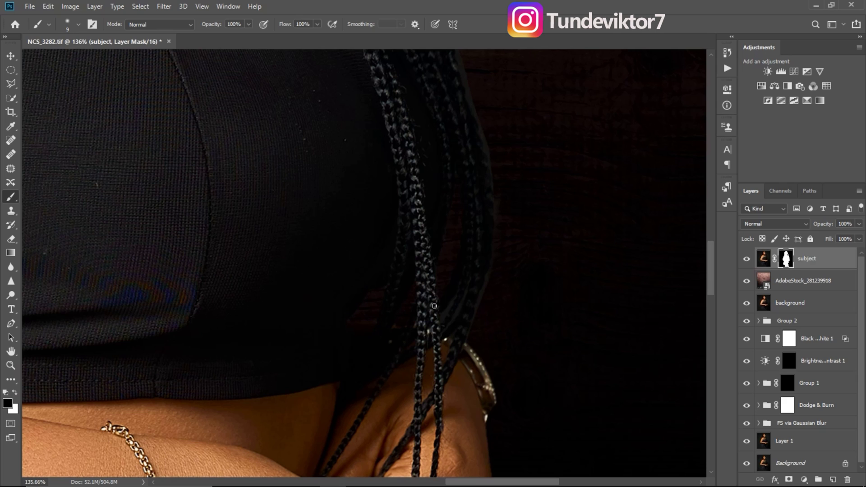
{"action": "key", "text": "bracketleft"}
{"action": "key", "text": "bracketleft"}
{"action": "key", "text": "bracketleft"}
{"action": "key", "text": "bracketleft"}
{"action": "key", "text": "z"}
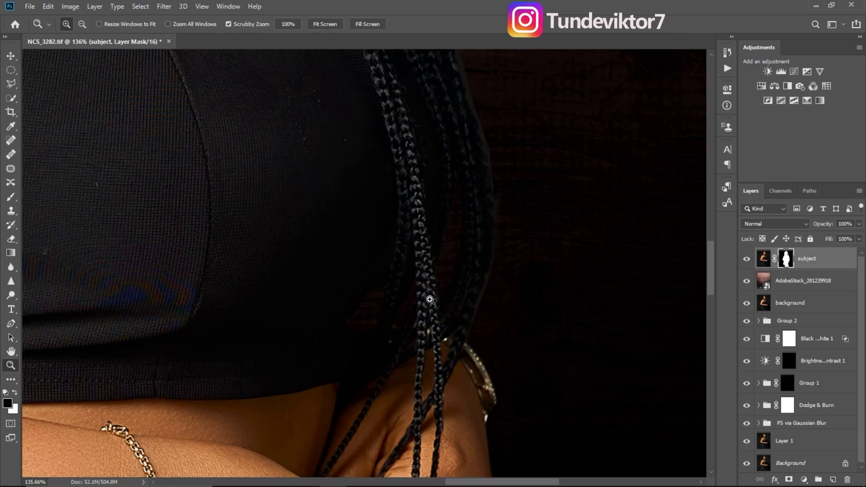
{"action": "left_click_drag", "start_coordinate": [425, 305], "coordinate": [403, 307]}
{"action": "mouse_move", "coordinate": [355, 306]}
{"action": "left_mouse_down"}
{"action": "mouse_move", "coordinate": [347, 305]}
{"action": "mouse_move", "coordinate": [405, 333]}
{"action": "left_mouse_up"}
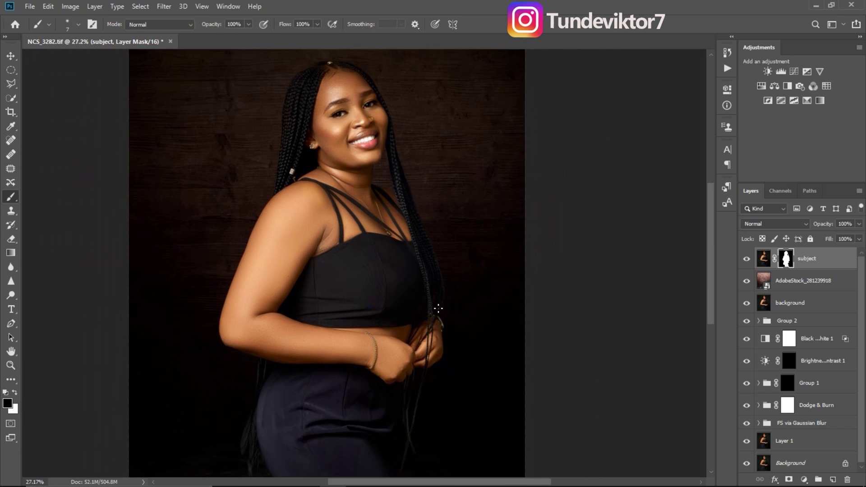
Step: Open the subject layer mask in Select and Mask and set the Refine Edge Brush to 50% hardness
{"action": "key", "text": "z"}
{"action": "left_click_drag", "start_coordinate": [442, 294], "coordinate": [449, 310]}
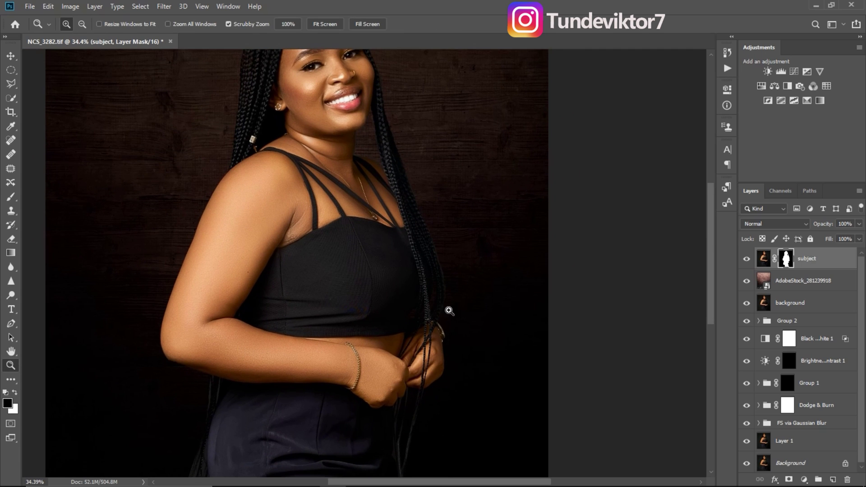
{"action": "double_click", "coordinate": [788, 264]}
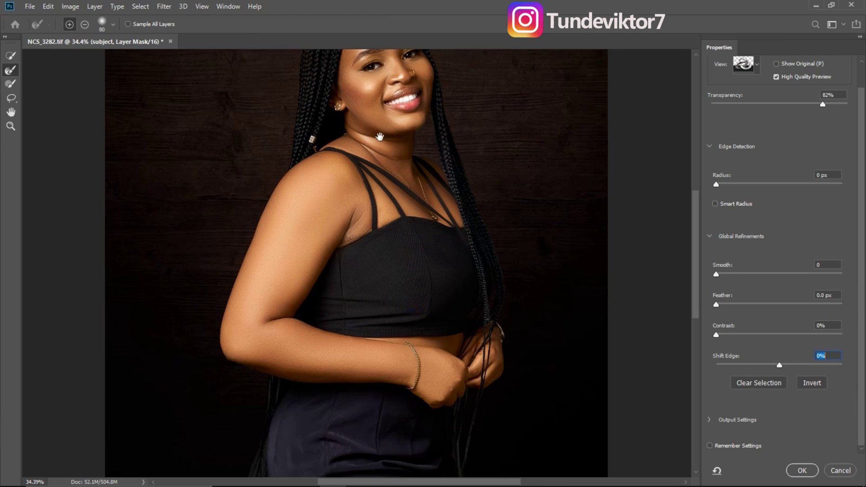
{"action": "left_click_drag", "start_coordinate": [381, 137], "coordinate": [370, 199]}
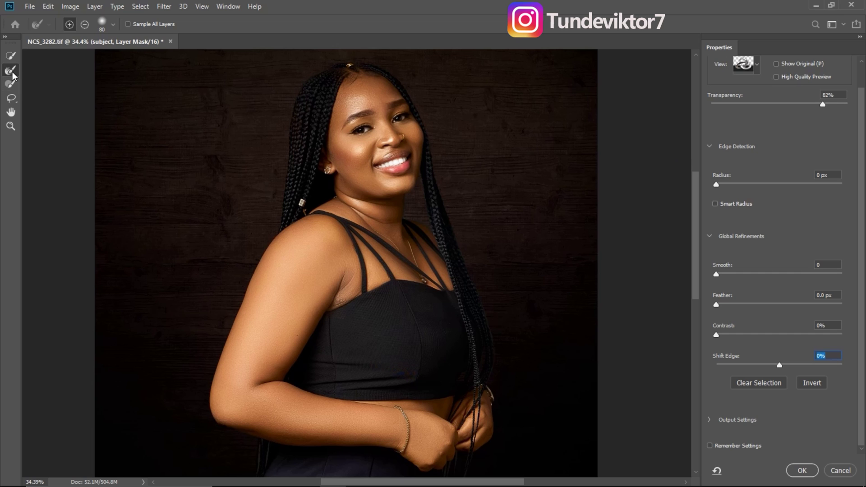
{"action": "key", "text": "ctrl"}
{"action": "key", "text": "ctrl"}
{"action": "key", "text": "ctrl"}
{"action": "left_click", "coordinate": [114, 25]}
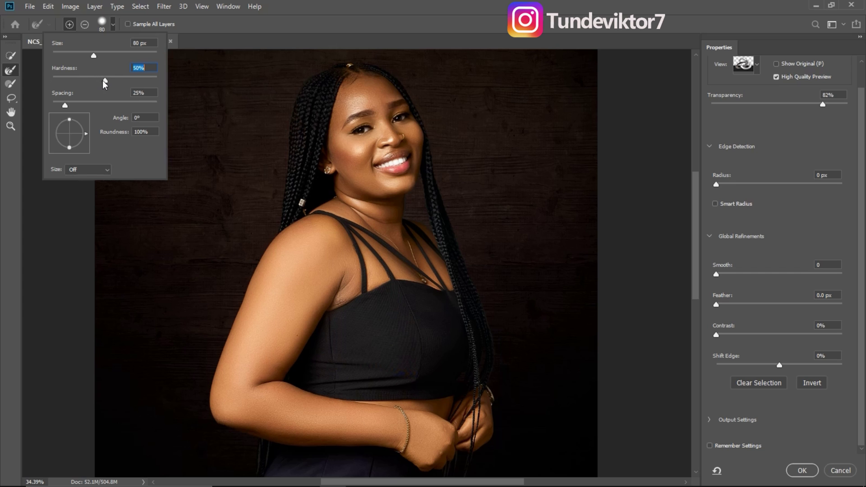
{"action": "key", "text": "Return"}
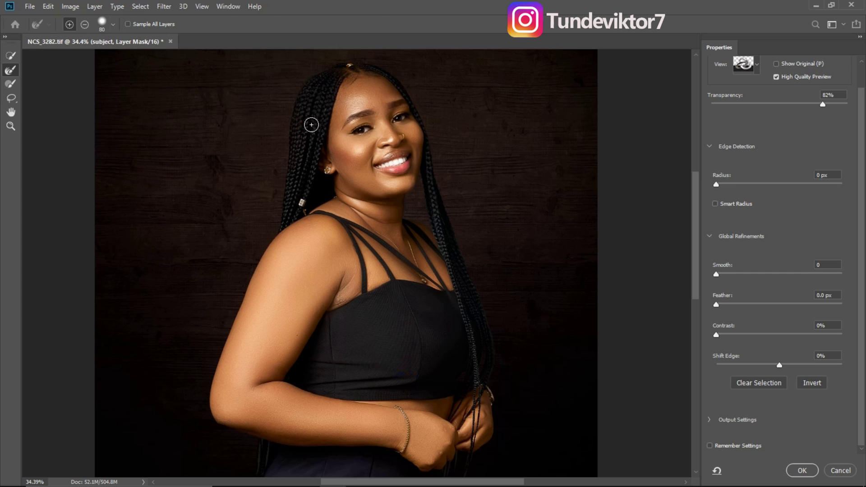
Step: Refine the braid edges from beside the chin down to the bust with a 25 px Refine Edge Brush
{"action": "key", "text": "ctrl+space"}
{"action": "mouse_move", "coordinate": [449, 214]}
{"action": "left_mouse_down"}
{"action": "mouse_move", "coordinate": [511, 252]}
{"action": "mouse_move", "coordinate": [387, 277]}
{"action": "left_mouse_up"}
{"action": "key", "text": "bracketleft"}
{"action": "key", "text": "bracketleft"}
{"action": "key", "text": "bracketleft"}
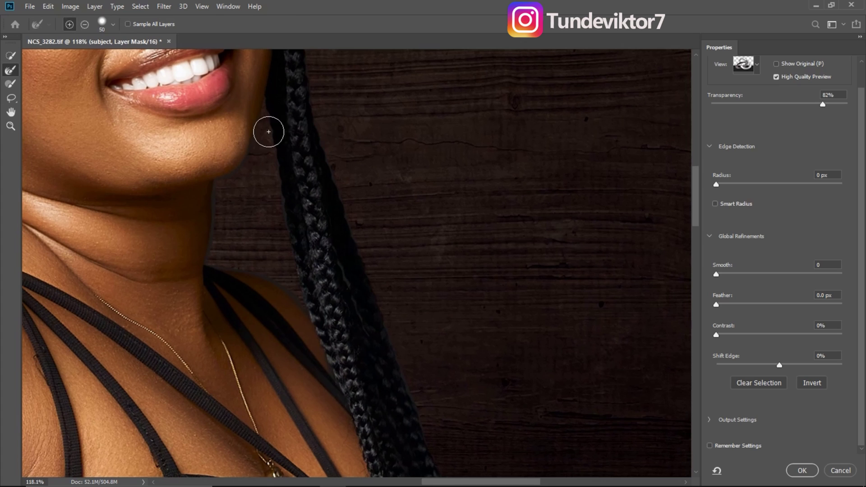
{"action": "key", "text": "bracketleft"}
{"action": "key", "text": "bracketleft"}
{"action": "key", "text": "bracketright"}
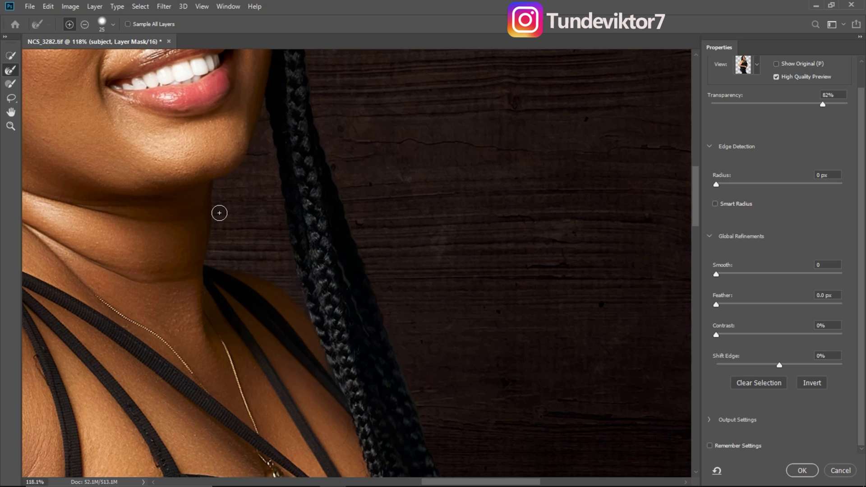
{"action": "left_click_drag", "start_coordinate": [351, 296], "coordinate": [314, 273]}
{"action": "left_click_drag", "start_coordinate": [316, 196], "coordinate": [284, 265]}
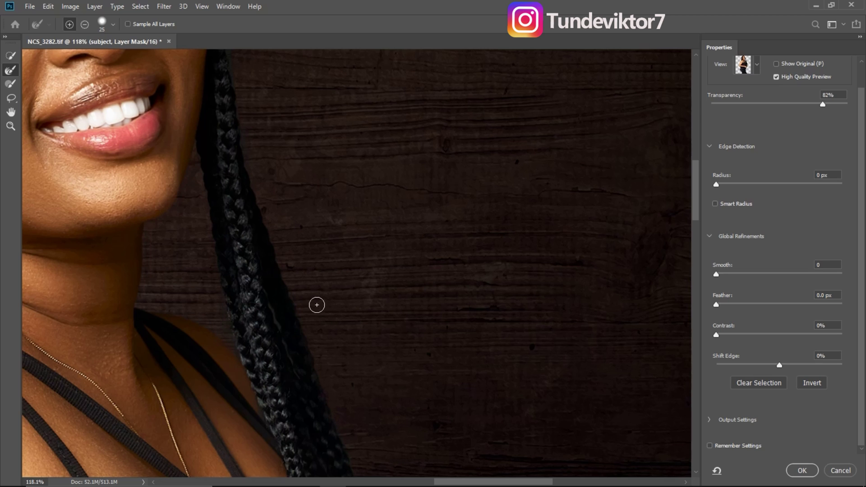
{"action": "left_click_drag", "start_coordinate": [335, 307], "coordinate": [373, 189]}
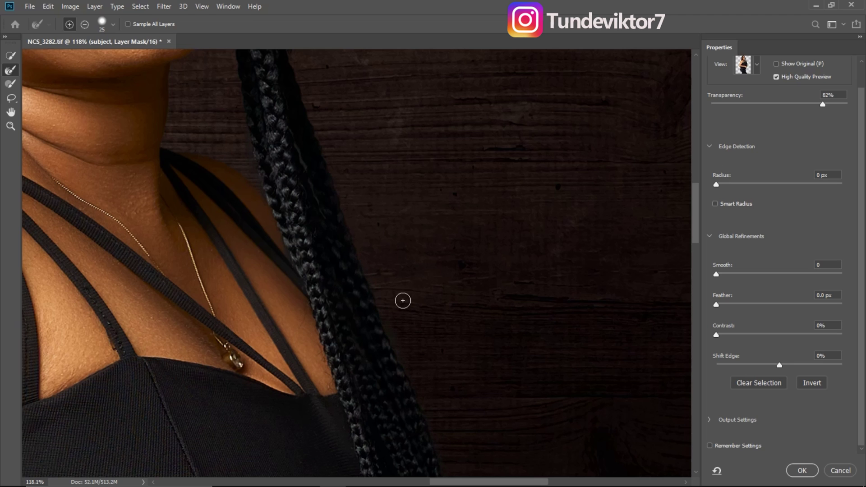
{"action": "left_click_drag", "start_coordinate": [403, 301], "coordinate": [416, 183]}
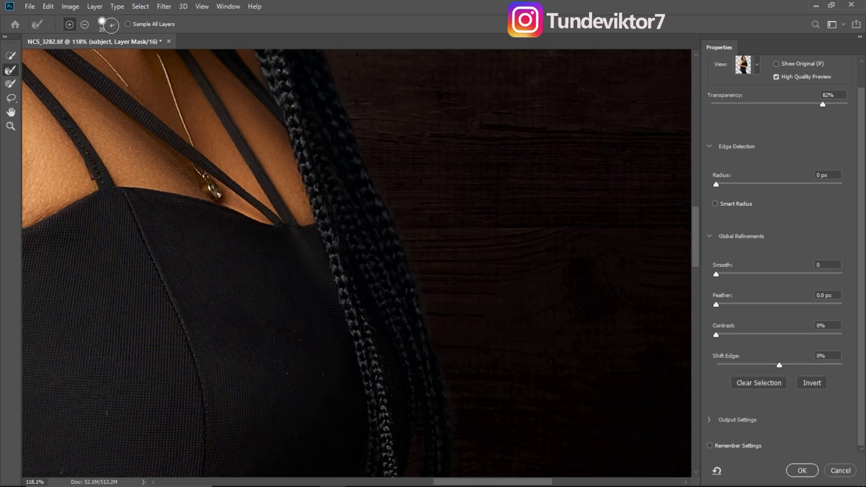
Step: Raise the Refine Edge Brush hardness to its maximum and refine the braids around the wrist and hanging below the hands
{"action": "left_click", "coordinate": [112, 24]}
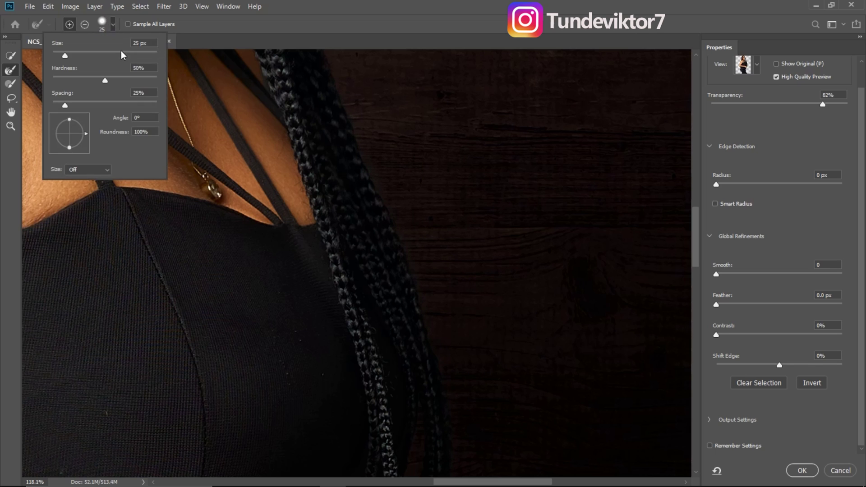
{"action": "left_click_drag", "start_coordinate": [108, 83], "coordinate": [179, 86]}
{"action": "left_click_drag", "start_coordinate": [65, 105], "coordinate": [67, 106]}
{"action": "left_click_drag", "start_coordinate": [387, 349], "coordinate": [396, 175]}
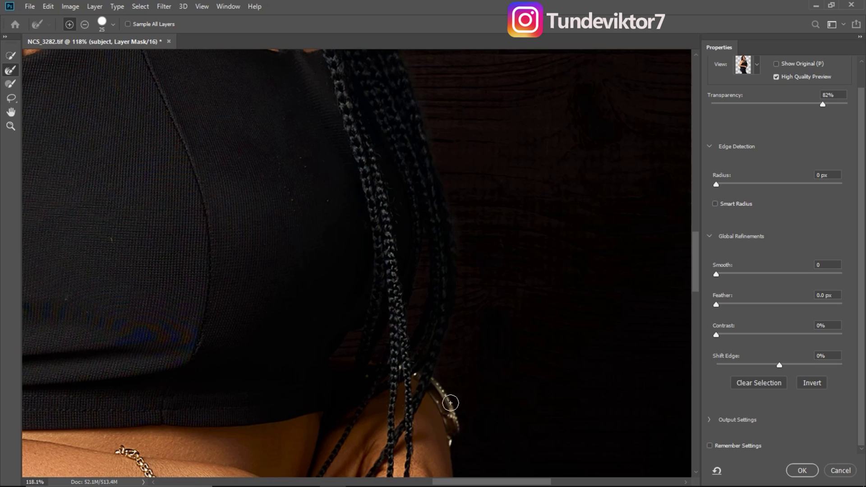
{"action": "left_click_drag", "start_coordinate": [433, 389], "coordinate": [478, 135]}
{"action": "left_click_drag", "start_coordinate": [388, 280], "coordinate": [424, 159]}
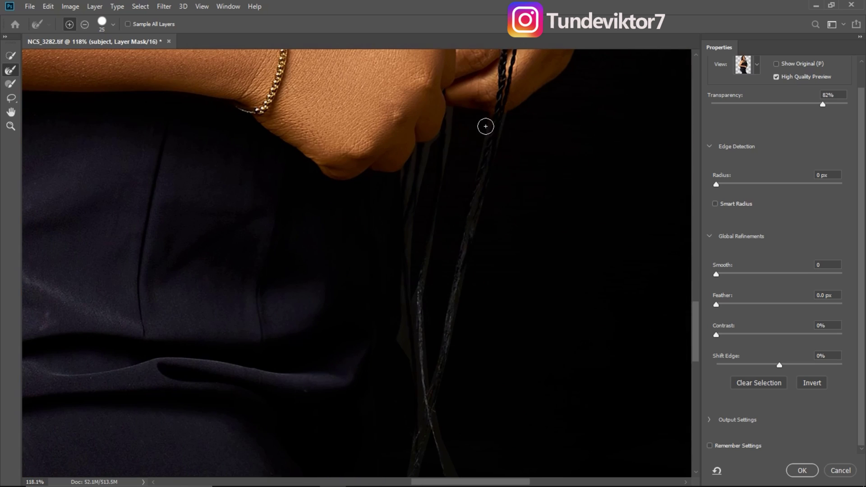
{"action": "left_click_drag", "start_coordinate": [459, 248], "coordinate": [501, 241]}
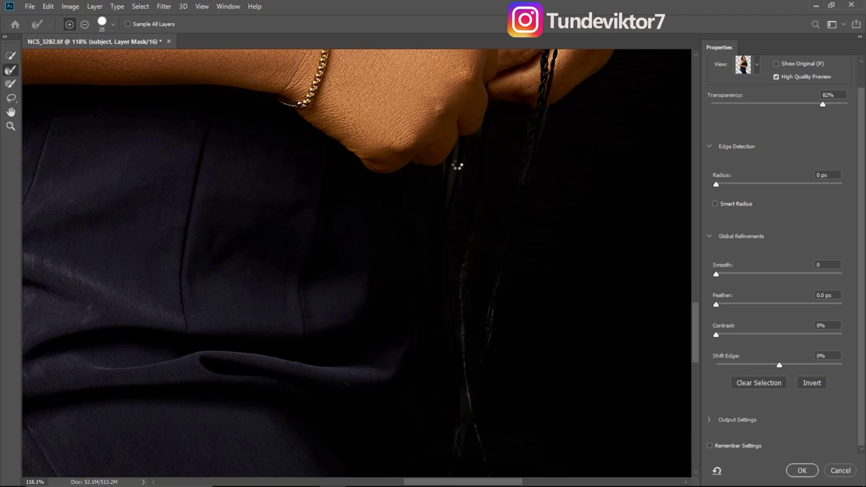
{"action": "left_click_drag", "start_coordinate": [488, 363], "coordinate": [542, 90]}
Step: Refine the loose braids hanging behind the trousers with the Refine Edge Brush at 90 px
{"action": "left_click_drag", "start_coordinate": [158, 307], "coordinate": [519, 246]}
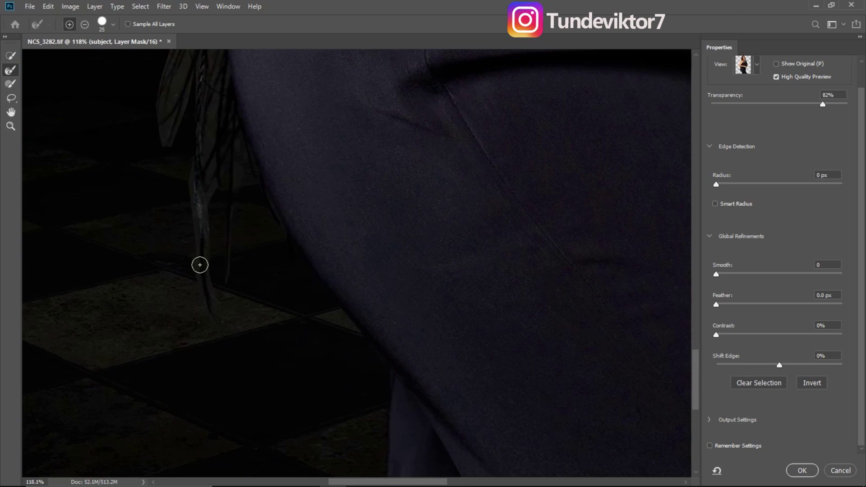
{"action": "left_click_drag", "start_coordinate": [292, 164], "coordinate": [359, 305]}
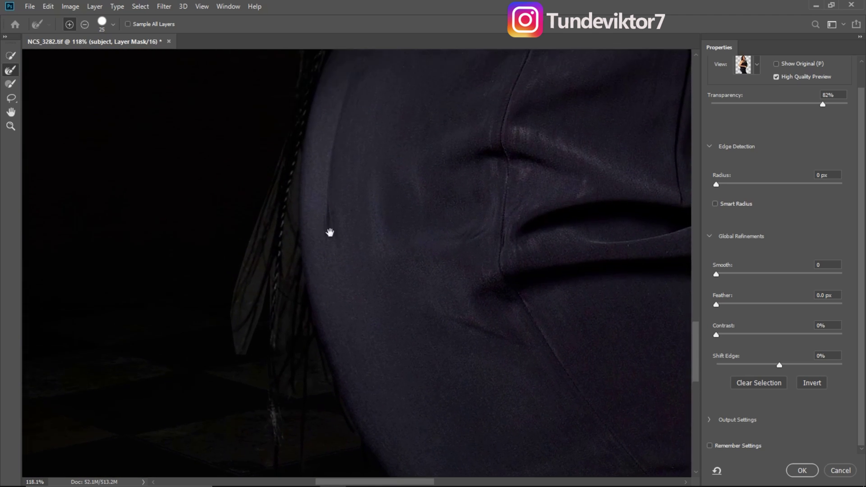
{"action": "key", "text": "bracketright"}
{"action": "key", "text": "bracketright"}
{"action": "key", "text": "bracketright"}
{"action": "key", "text": "bracketright"}
{"action": "key", "text": "bracketright"}
{"action": "key", "text": "bracketright"}
{"action": "key", "text": "bracketright"}
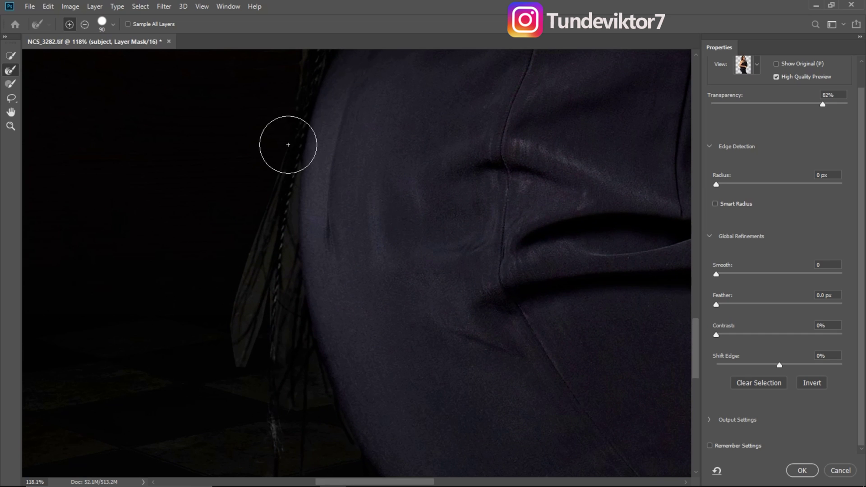
{"action": "mouse_move", "coordinate": [288, 146]}
{"action": "left_mouse_down"}
{"action": "mouse_move", "coordinate": [287, 210]}
{"action": "mouse_move", "coordinate": [251, 318]}
{"action": "mouse_move", "coordinate": [274, 407]}
{"action": "mouse_move", "coordinate": [285, 286]}
{"action": "left_mouse_up"}
{"action": "left_click_drag", "start_coordinate": [291, 223], "coordinate": [284, 418]}
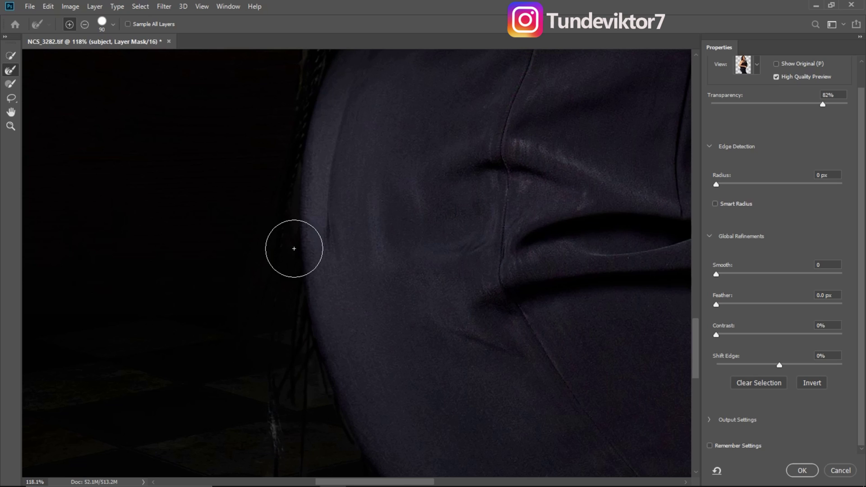
Step: Remove the backdrop remnants between the braids just below the elbow with the Refine Edge Brush
{"action": "left_click_drag", "start_coordinate": [331, 170], "coordinate": [387, 355]}
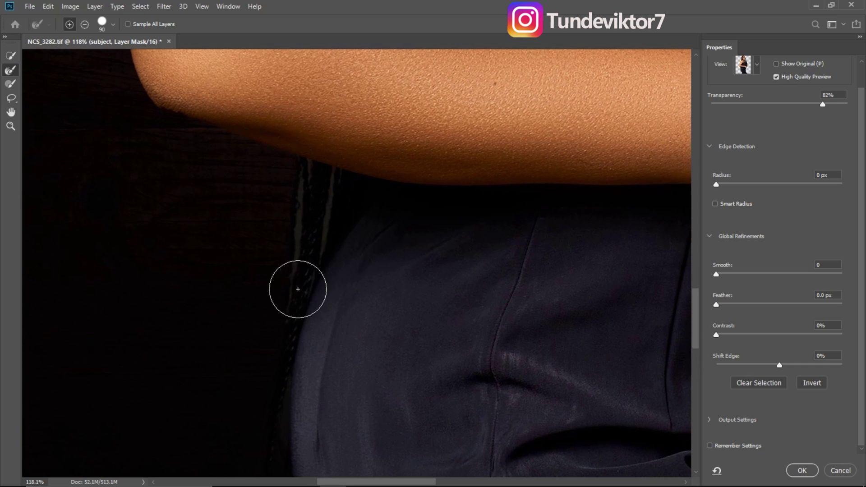
{"action": "mouse_move", "coordinate": [298, 273]}
{"action": "left_mouse_down"}
{"action": "mouse_move", "coordinate": [441, 334]}
{"action": "mouse_move", "coordinate": [426, 198]}
{"action": "mouse_move", "coordinate": [408, 362]}
{"action": "mouse_move", "coordinate": [402, 353]}
{"action": "mouse_move", "coordinate": [384, 366]}
{"action": "mouse_move", "coordinate": [374, 334]}
{"action": "mouse_move", "coordinate": [350, 389]}
{"action": "left_mouse_up"}
{"action": "left_click_drag", "start_coordinate": [299, 285], "coordinate": [392, 394]}
Step: Refine the hair edge around the gold clip on top of the head with a 50 px brush and apply the refined mask
{"action": "mouse_move", "coordinate": [384, 261]}
{"action": "left_mouse_down"}
{"action": "mouse_move", "coordinate": [418, 346]}
{"action": "mouse_move", "coordinate": [408, 372]}
{"action": "left_mouse_up"}
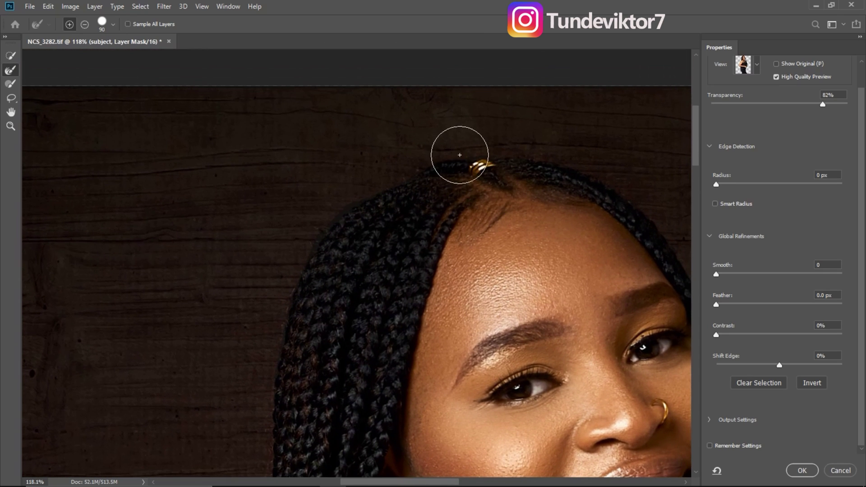
{"action": "key", "text": "bracketleft"}
{"action": "key", "text": "bracketleft"}
{"action": "key", "text": "bracketleft"}
{"action": "key", "text": "bracketleft"}
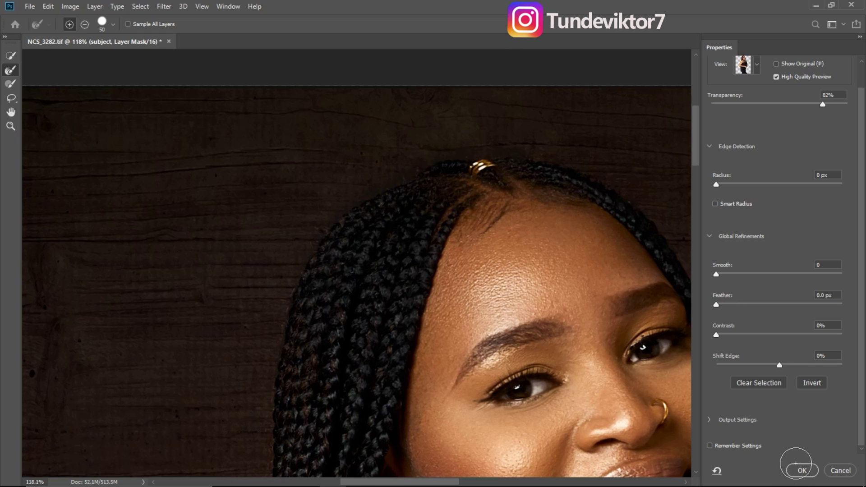
{"action": "left_click", "coordinate": [803, 471]}
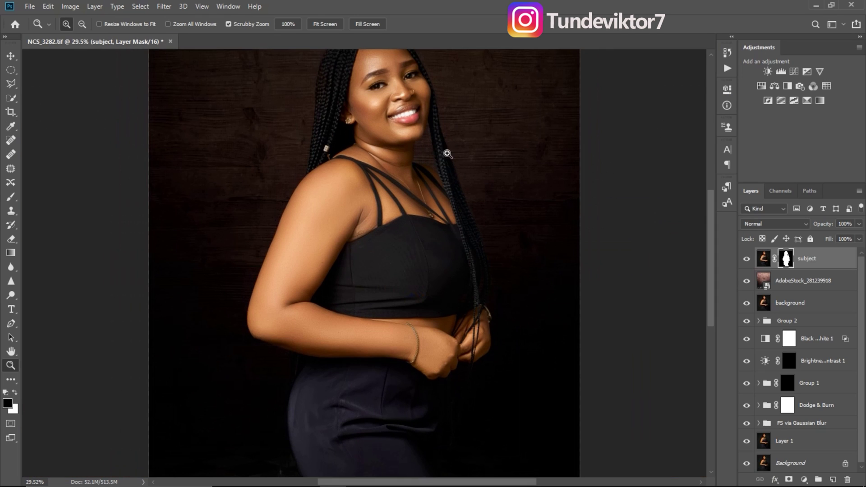
Step: Examine the refined mask edges around the hands, the hanging braids and the top of the head
{"action": "left_click_drag", "start_coordinate": [477, 324], "coordinate": [606, 349]}
{"action": "left_click_drag", "start_coordinate": [505, 335], "coordinate": [533, 194]}
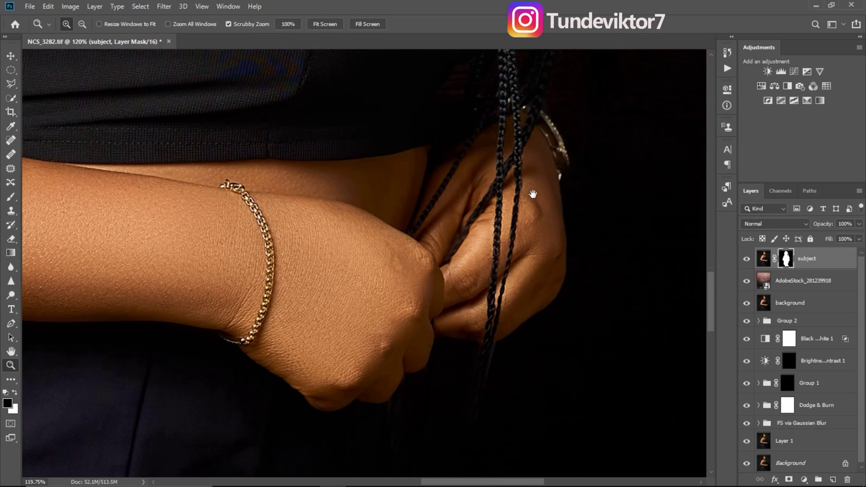
{"action": "left_click_drag", "start_coordinate": [490, 348], "coordinate": [553, 124]}
{"action": "left_click_drag", "start_coordinate": [531, 230], "coordinate": [657, 384]}
{"action": "left_click_drag", "start_coordinate": [401, 191], "coordinate": [359, 296]}
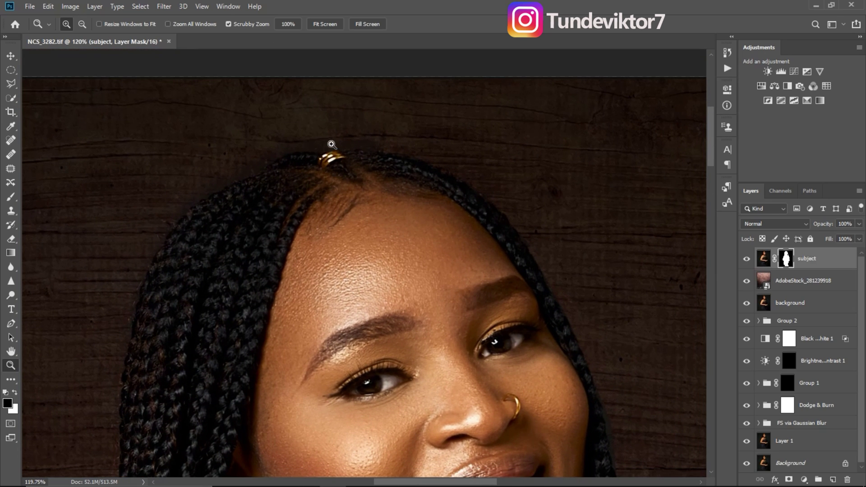
{"action": "left_click_drag", "start_coordinate": [337, 142], "coordinate": [454, 165]}
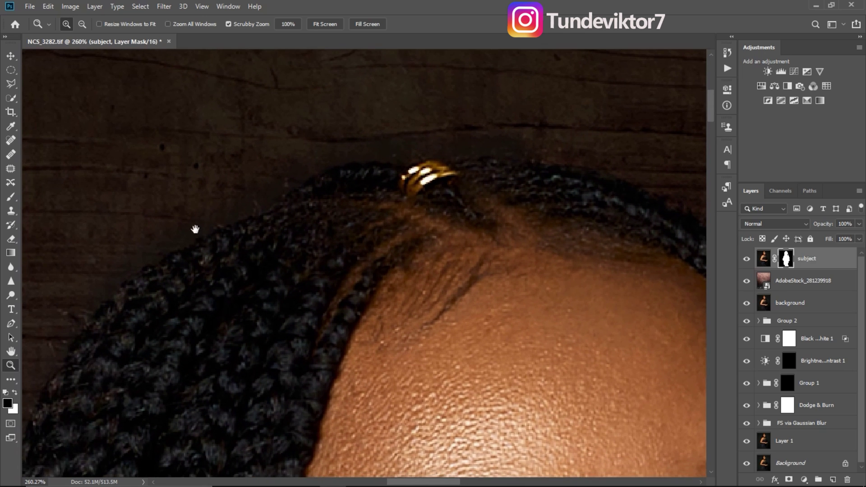
{"action": "left_click_drag", "start_coordinate": [195, 229], "coordinate": [231, 179]}
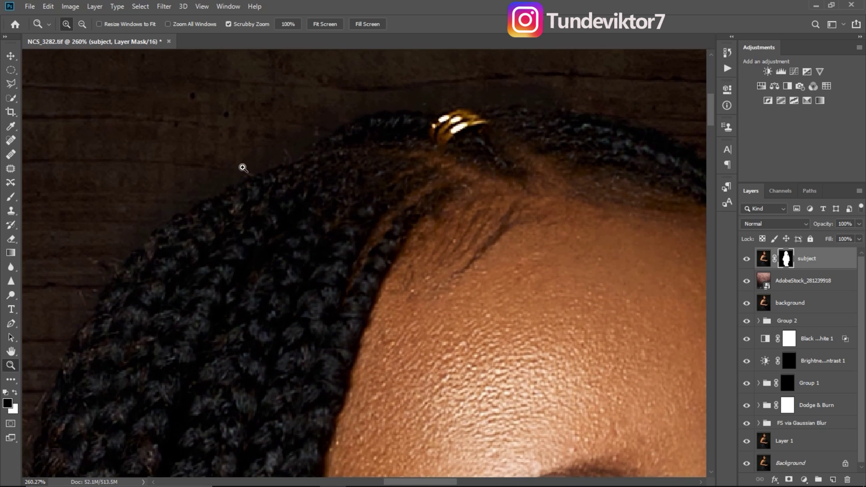
Step: Paint black with a 25 px brush on the subject layer mask along the hair outline over the top of the head
{"action": "left_click", "coordinate": [11, 197]}
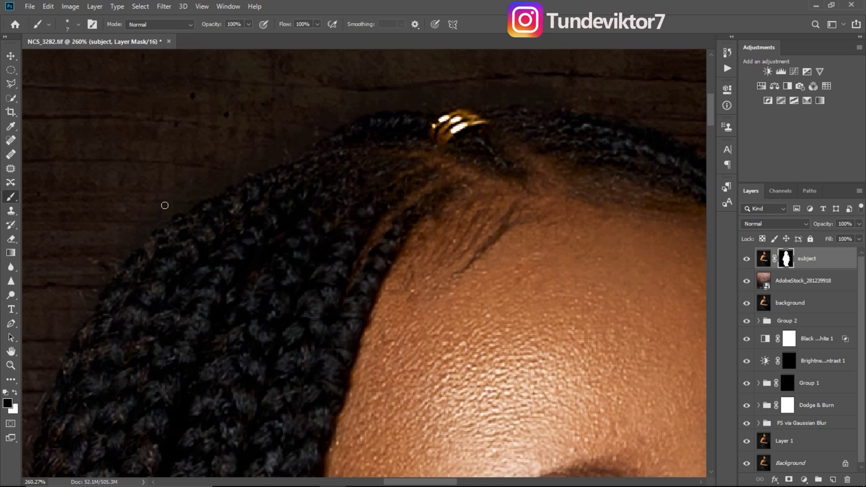
{"action": "key", "text": "bracketright"}
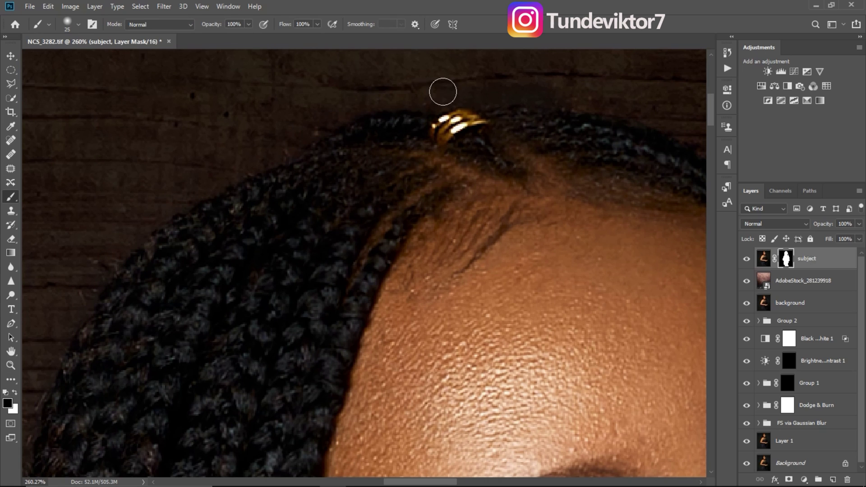
{"action": "left_click_drag", "start_coordinate": [513, 118], "coordinate": [333, 206]}
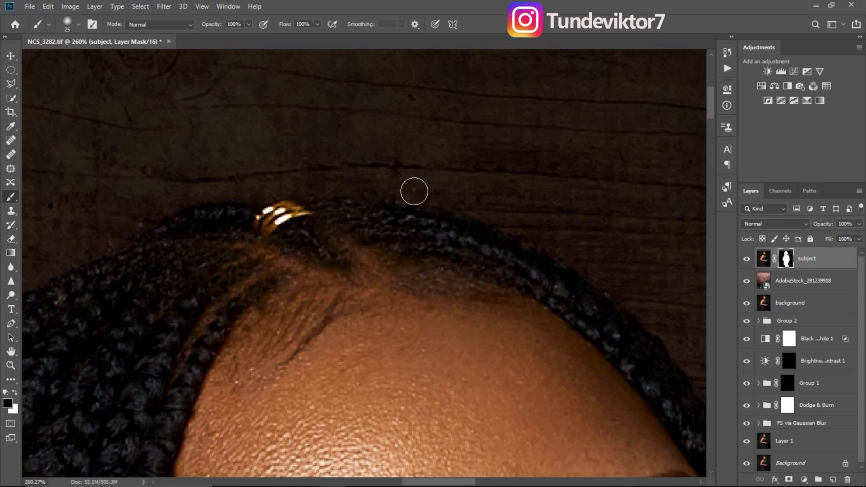
{"action": "left_click_drag", "start_coordinate": [480, 218], "coordinate": [322, 139]}
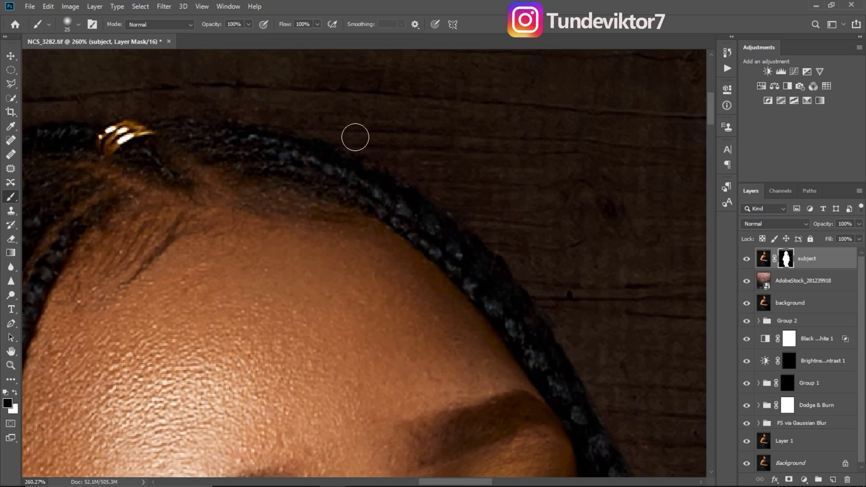
{"action": "mouse_move", "coordinate": [518, 281]}
{"action": "left_mouse_down"}
{"action": "mouse_move", "coordinate": [404, 72]}
{"action": "mouse_move", "coordinate": [405, 160]}
{"action": "left_mouse_up"}
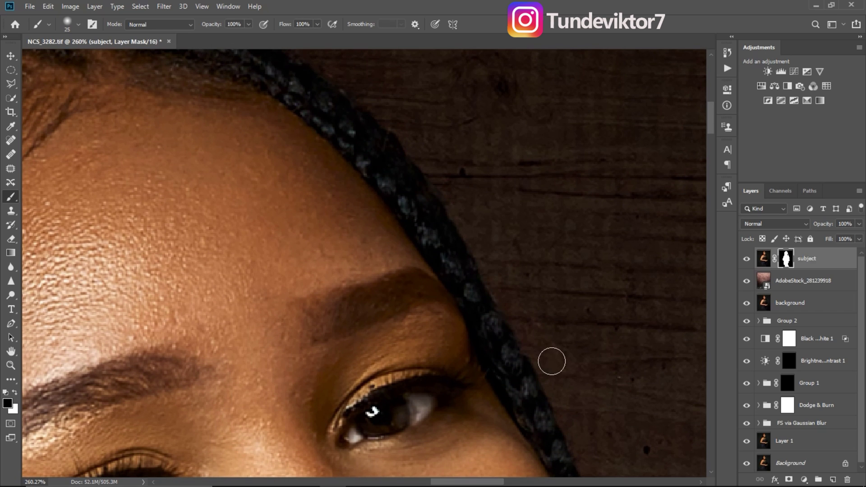
Step: Paint away the halo on the subject layer mask along the outer edge of the braid beside the face
{"action": "left_click_drag", "start_coordinate": [551, 360], "coordinate": [497, 227]}
{"action": "left_click_drag", "start_coordinate": [550, 276], "coordinate": [588, 417]}
{"action": "left_click_drag", "start_coordinate": [585, 379], "coordinate": [534, 169]}
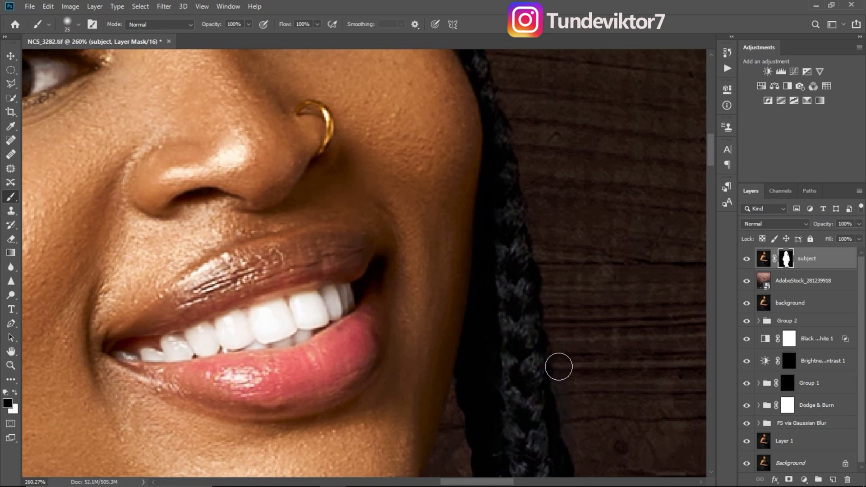
{"action": "left_click_drag", "start_coordinate": [559, 366], "coordinate": [515, 164]}
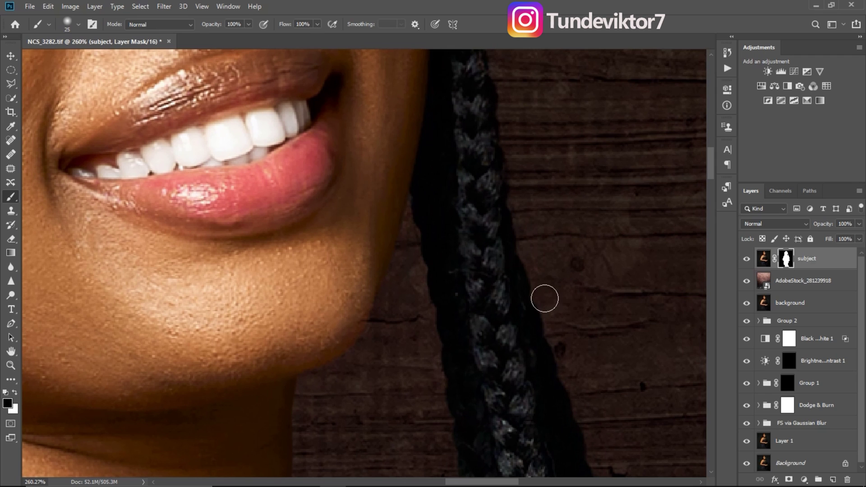
Step: Clean the subject layer mask in the gap between the chin, neck and inner braid, adjusting the brush size up to 30 px
{"action": "left_click_drag", "start_coordinate": [442, 244], "coordinate": [467, 204]}
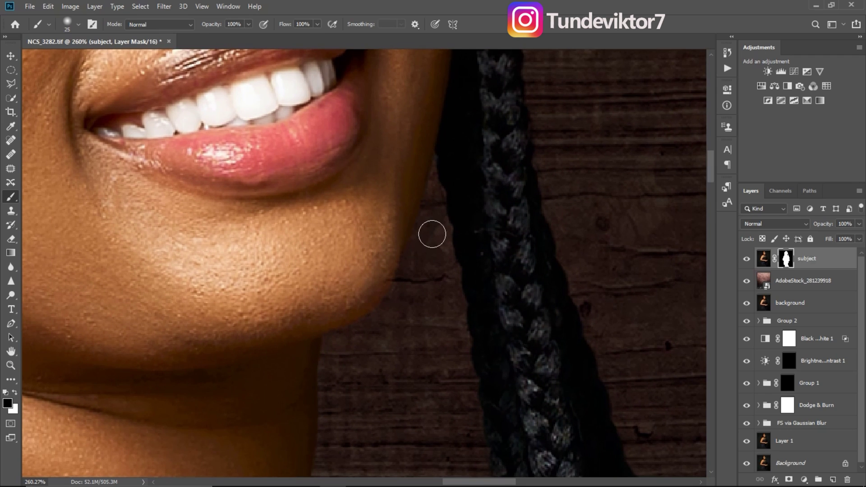
{"action": "key", "text": "bracketleft"}
{"action": "key", "text": "bracketleft"}
{"action": "key", "text": "bracketleft"}
{"action": "scroll", "coordinate": [421, 232], "scroll_direction": "down", "scroll_amount": 5}
{"action": "key", "text": "bracketright"}
{"action": "key", "text": "bracketright"}
{"action": "key", "text": "bracketright"}
{"action": "key", "text": "bracketright"}
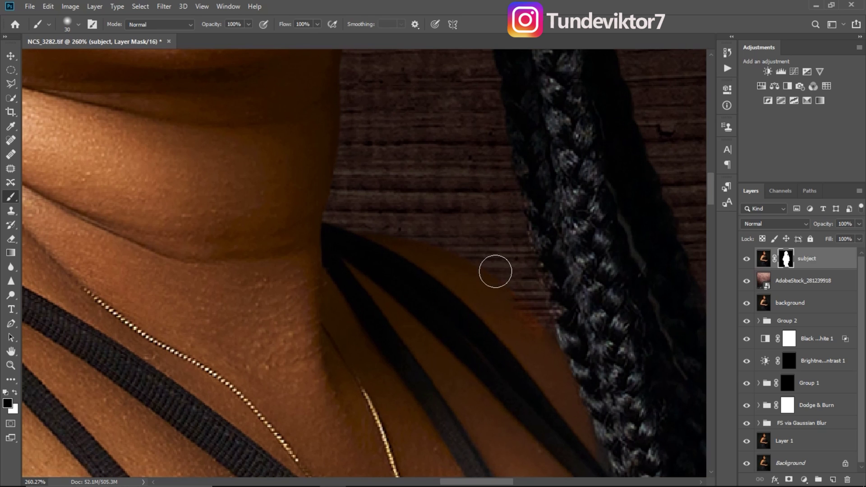
Step: Paint white on the subject layer mask with a 10 to 25 px brush along the shoulder edge beside the hanging braid
{"action": "key", "text": "bracketleft"}
{"action": "key", "text": "bracketleft"}
{"action": "key", "text": "x"}
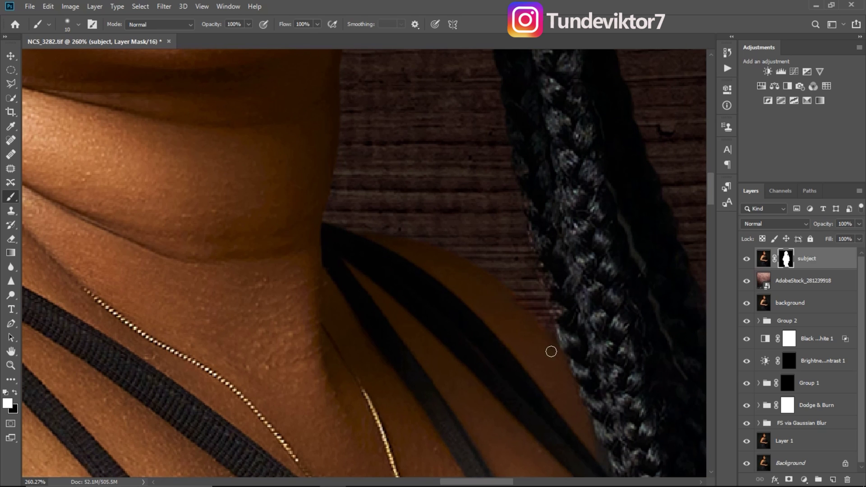
{"action": "key", "text": "c"}
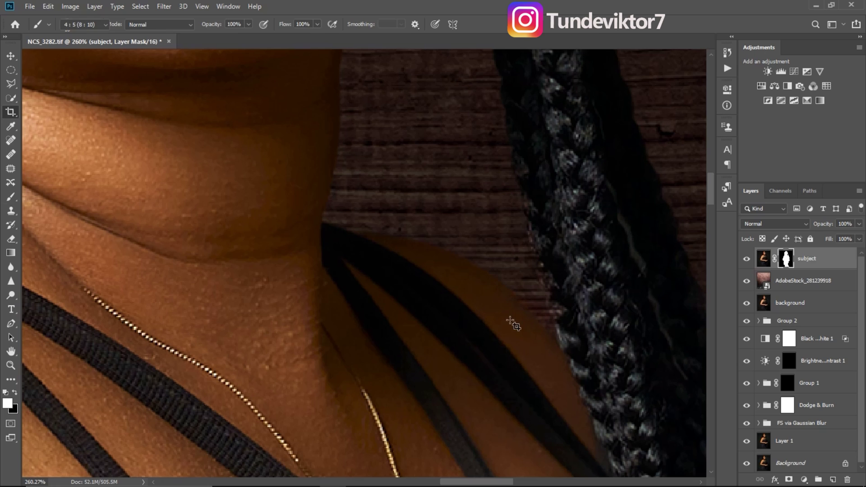
{"action": "key", "text": "x"}
{"action": "key", "text": "b"}
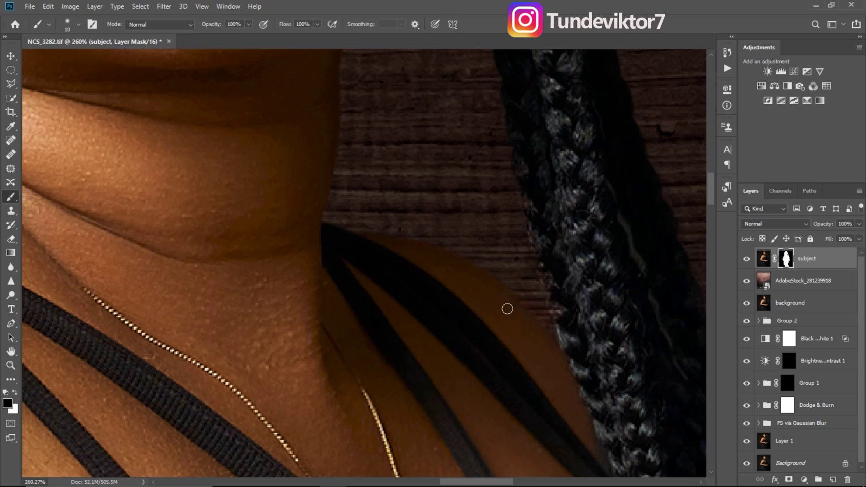
{"action": "key", "text": "x"}
{"action": "key", "text": "bracketright"}
{"action": "key", "text": "bracketright"}
{"action": "key", "text": "bracketright"}
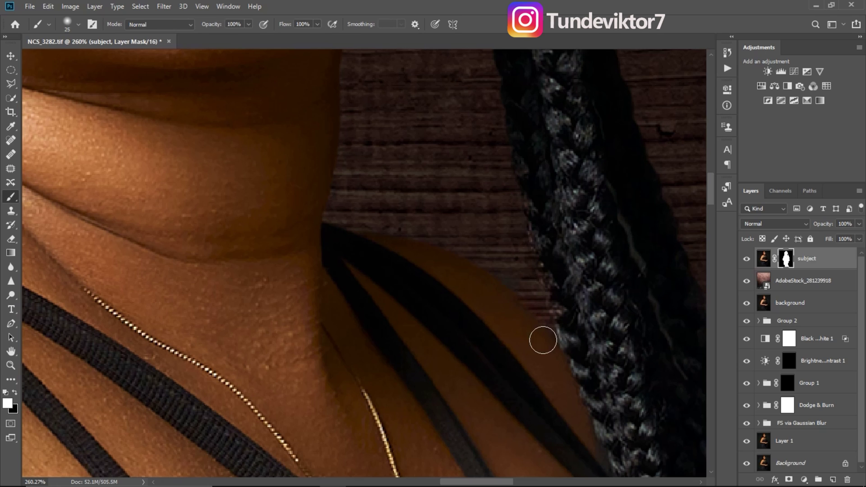
{"action": "key", "text": "x"}
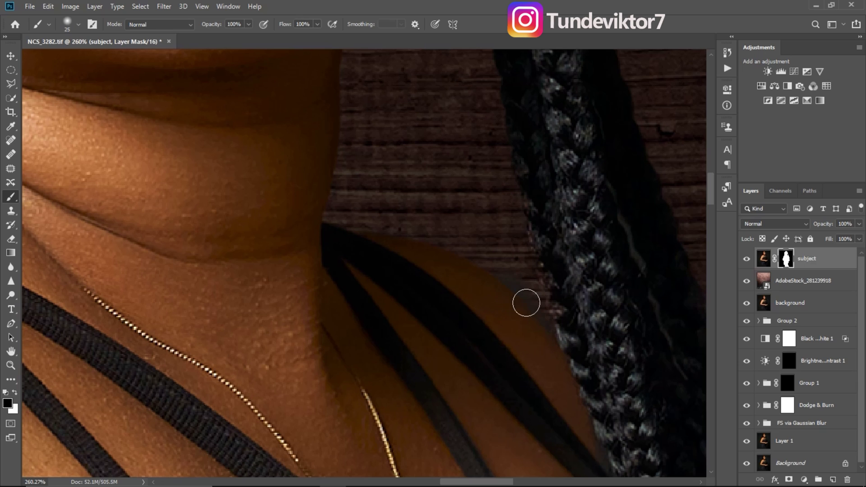
Step: Paint black on the subject layer mask over the shoulder beside the braid, and restore the same area with white
{"action": "mouse_move", "coordinate": [526, 301]}
{"action": "left_mouse_down"}
{"action": "mouse_move", "coordinate": [512, 289]}
{"action": "mouse_move", "coordinate": [537, 332]}
{"action": "mouse_move", "coordinate": [494, 288]}
{"action": "mouse_move", "coordinate": [514, 325]}
{"action": "mouse_move", "coordinate": [501, 347]}
{"action": "mouse_move", "coordinate": [478, 322]}
{"action": "mouse_move", "coordinate": [506, 372]}
{"action": "mouse_move", "coordinate": [474, 325]}
{"action": "mouse_move", "coordinate": [491, 333]}
{"action": "mouse_move", "coordinate": [494, 296]}
{"action": "mouse_move", "coordinate": [514, 322]}
{"action": "mouse_move", "coordinate": [486, 326]}
{"action": "mouse_move", "coordinate": [502, 317]}
{"action": "left_mouse_up"}
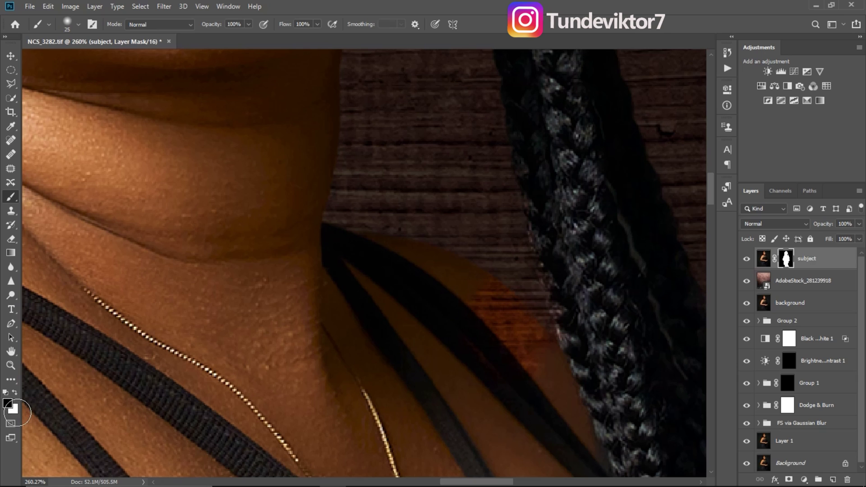
{"action": "mouse_move", "coordinate": [473, 307]}
{"action": "left_mouse_down"}
{"action": "mouse_move", "coordinate": [512, 359]}
{"action": "mouse_move", "coordinate": [453, 310]}
{"action": "mouse_move", "coordinate": [451, 317]}
{"action": "mouse_move", "coordinate": [469, 291]}
{"action": "mouse_move", "coordinate": [553, 382]}
{"action": "left_mouse_up"}
{"action": "mouse_move", "coordinate": [527, 348]}
{"action": "left_mouse_down"}
{"action": "mouse_move", "coordinate": [489, 293]}
{"action": "mouse_move", "coordinate": [571, 376]}
{"action": "left_mouse_up"}
{"action": "key", "text": "x"}
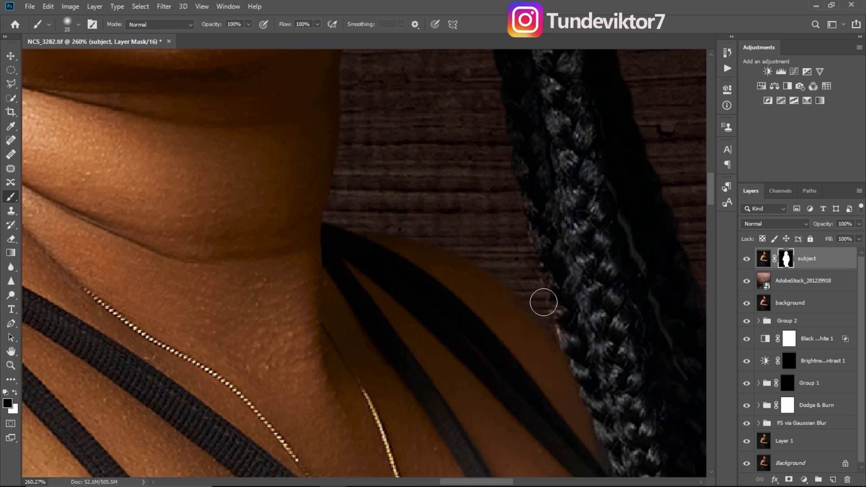
Step: Compare the whole portrait with the AdobeStock_281239918 wood-wall layer hidden and shown
{"action": "key", "text": "bracketleft"}
{"action": "key", "text": "bracketleft"}
{"action": "key", "text": "bracketleft"}
{"action": "key", "text": "z"}
{"action": "left_click_drag", "start_coordinate": [560, 328], "coordinate": [494, 339]}
{"action": "key", "text": "ctrl+0"}
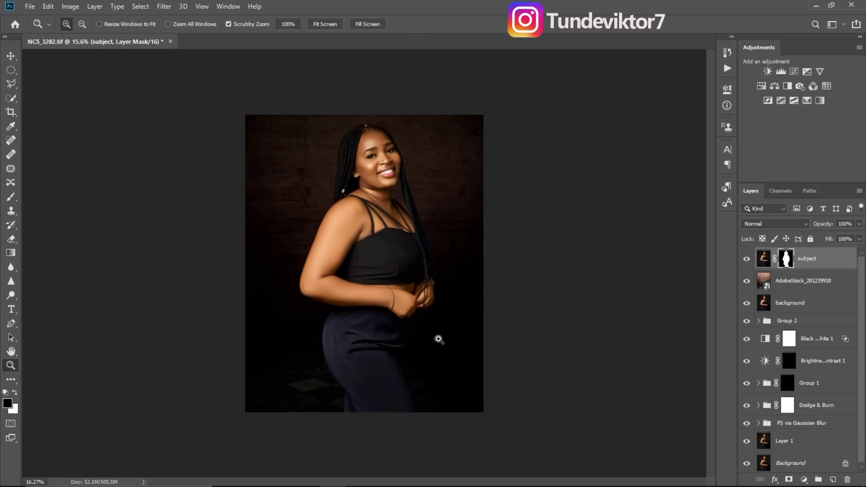
{"action": "key", "text": "b"}
{"action": "left_click", "coordinate": [747, 282]}
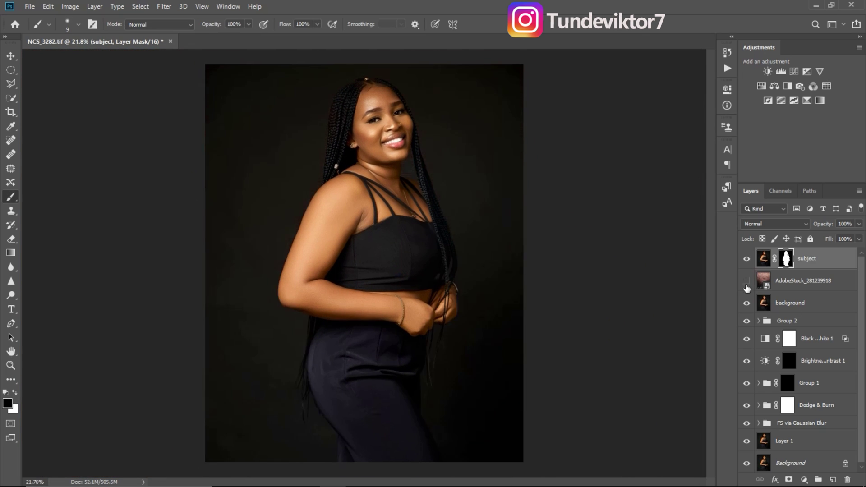
{"action": "left_click", "coordinate": [747, 281]}
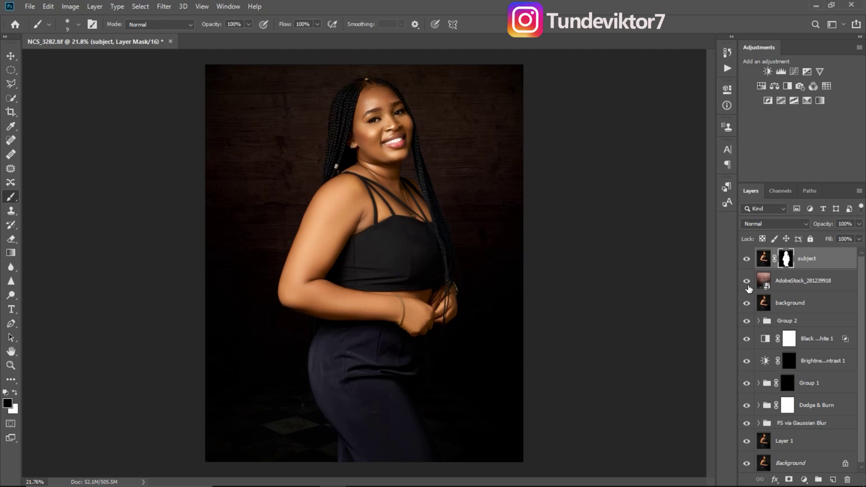
{"action": "key", "text": "ctrl+space"}
{"action": "left_click_drag", "start_coordinate": [436, 230], "coordinate": [385, 231]}
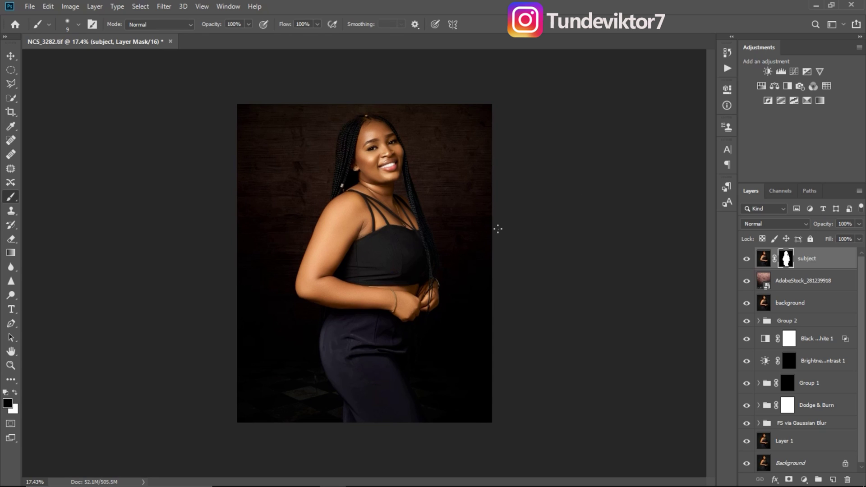
Step: Examine the checkered floor of the AdobeStock_281239918 layer beside the woman's trousers, both up close and in the full image
{"action": "left_click", "coordinate": [751, 280]}
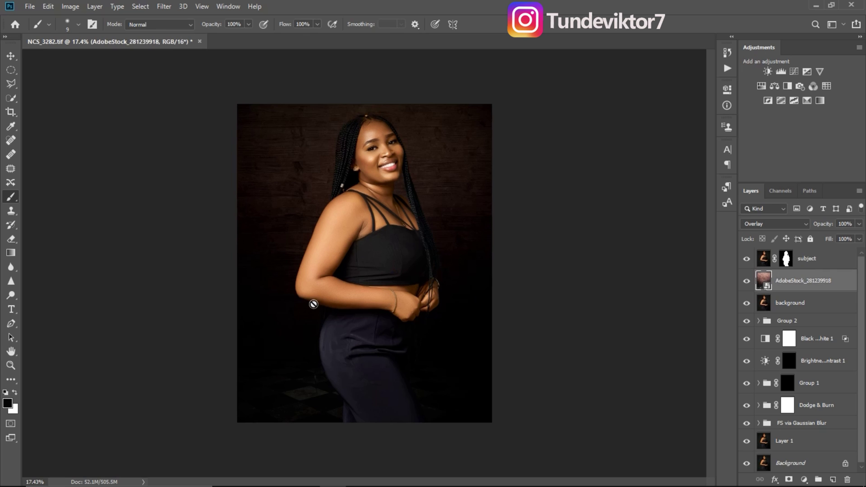
{"action": "key", "text": "z"}
{"action": "left_click_drag", "start_coordinate": [321, 361], "coordinate": [379, 356]}
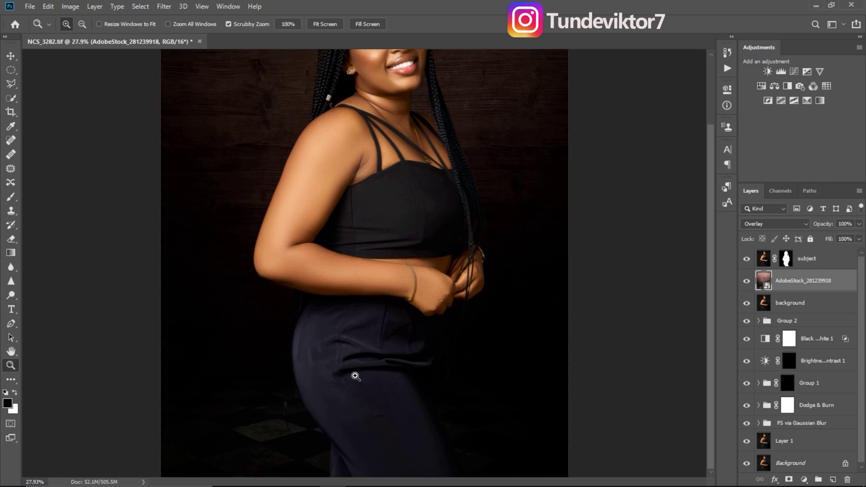
{"action": "left_click_drag", "start_coordinate": [375, 405], "coordinate": [368, 405]}
{"action": "key", "text": "b"}
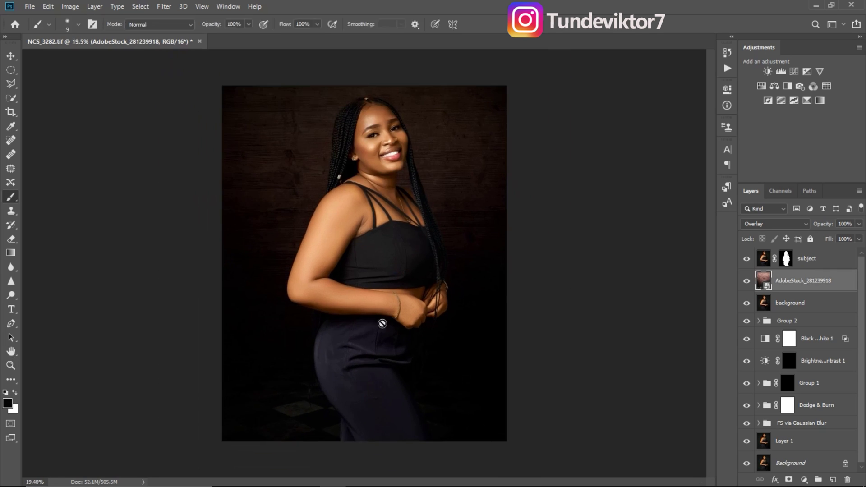
{"action": "mouse_move", "coordinate": [298, 411]}
{"action": "left_mouse_down"}
{"action": "mouse_move", "coordinate": [336, 415]}
{"action": "mouse_move", "coordinate": [319, 420]}
{"action": "left_mouse_up"}
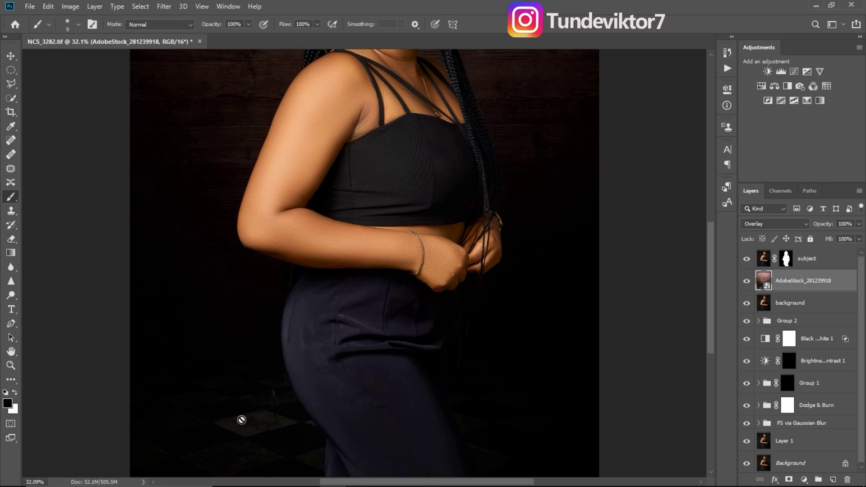
{"action": "key", "text": "z"}
{"action": "mouse_move", "coordinate": [290, 442]}
{"action": "left_mouse_down"}
{"action": "mouse_move", "coordinate": [259, 435]}
{"action": "mouse_move", "coordinate": [271, 435]}
{"action": "left_mouse_up"}
{"action": "key", "text": "b"}
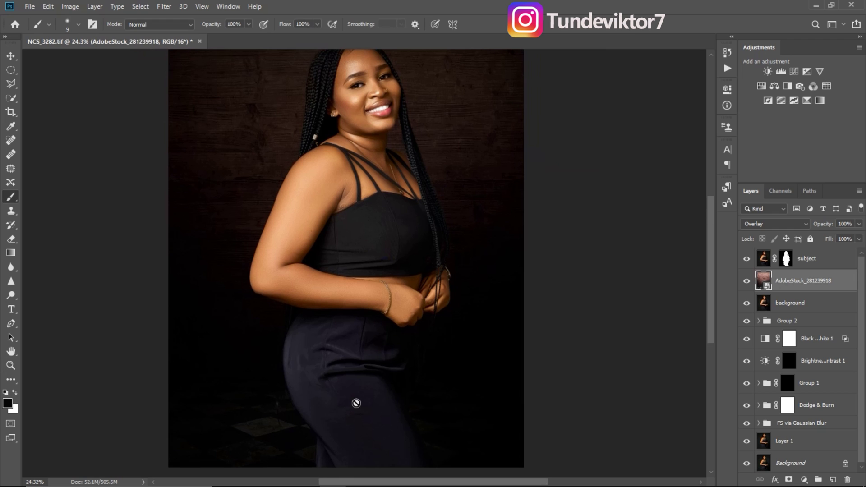
{"action": "key", "text": "z"}
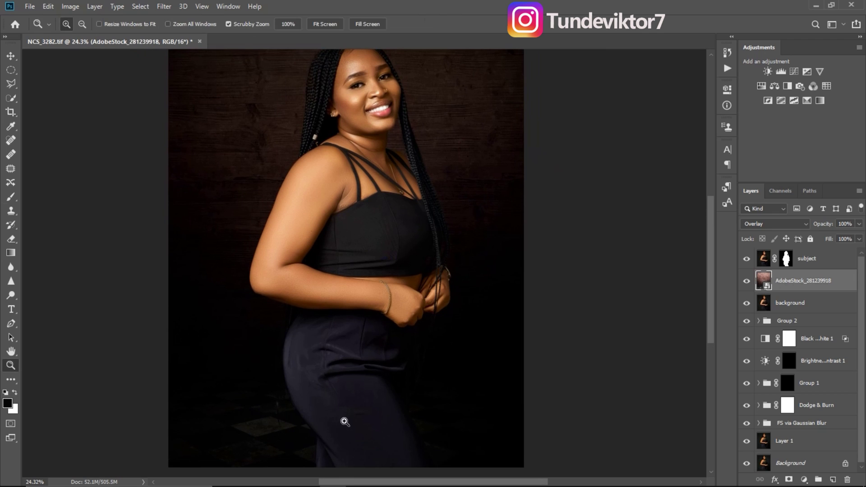
{"action": "mouse_move", "coordinate": [345, 419]}
{"action": "left_mouse_down"}
{"action": "mouse_move", "coordinate": [313, 410]}
{"action": "mouse_move", "coordinate": [316, 424]}
{"action": "left_mouse_up"}
{"action": "key", "text": "b"}
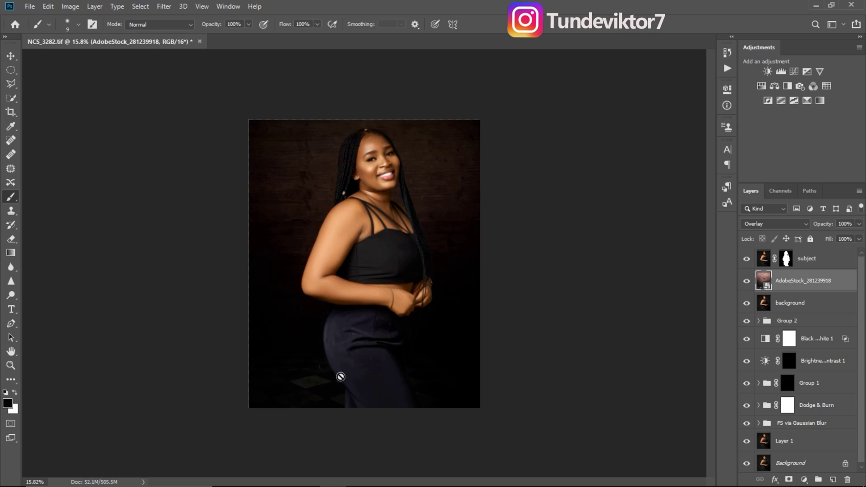
{"action": "key", "text": "z"}
{"action": "left_click_drag", "start_coordinate": [359, 384], "coordinate": [345, 425]}
{"action": "key", "text": "b"}
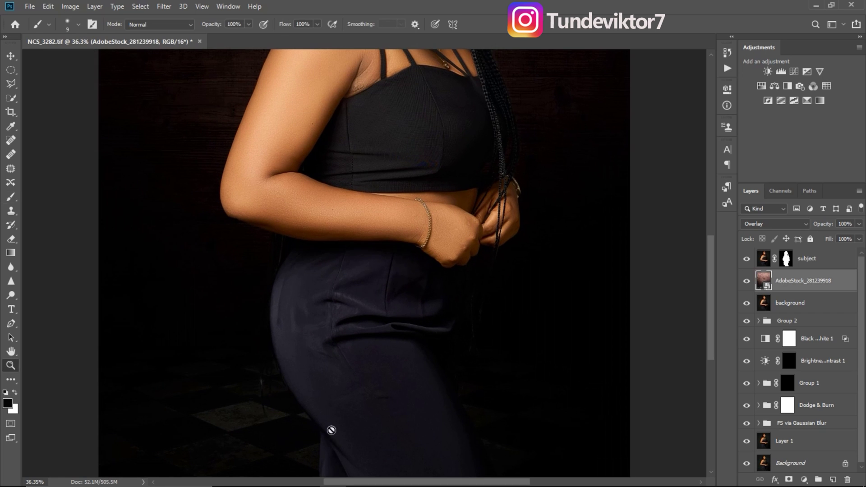
{"action": "key", "text": "ctrl+0"}
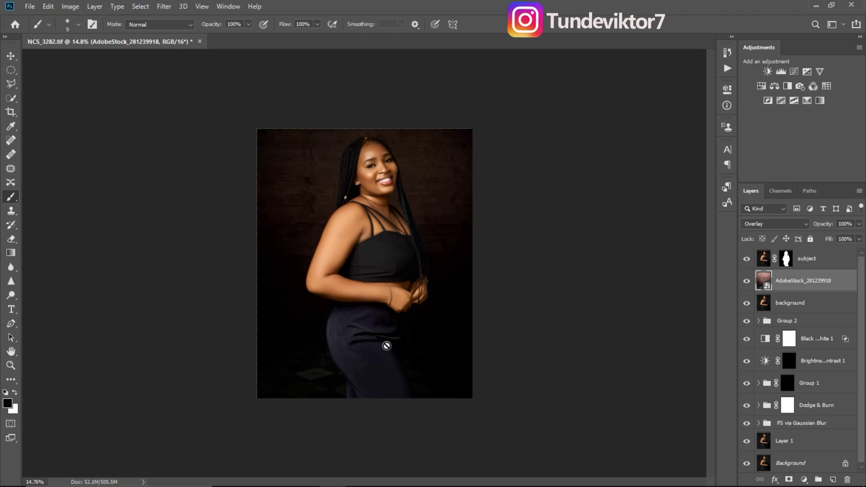
{"action": "key", "text": "z"}
{"action": "left_click_drag", "start_coordinate": [387, 358], "coordinate": [411, 360]}
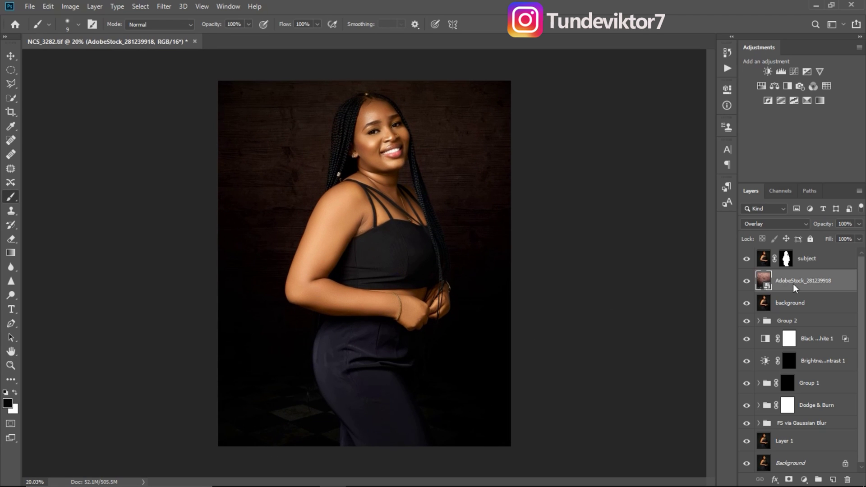
{"action": "left_click", "coordinate": [775, 281]}
{"action": "left_click", "coordinate": [10, 56]}
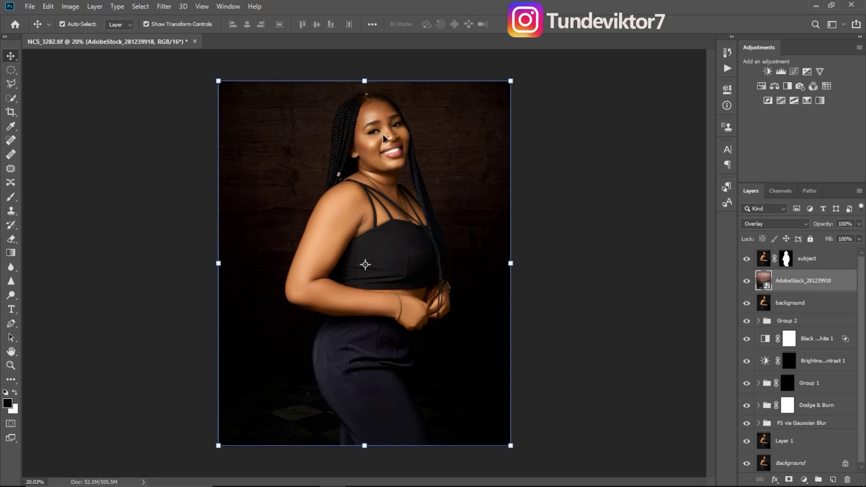
{"action": "left_click_drag", "start_coordinate": [420, 204], "coordinate": [410, 264]}
{"action": "key", "text": "ctrl+z"}
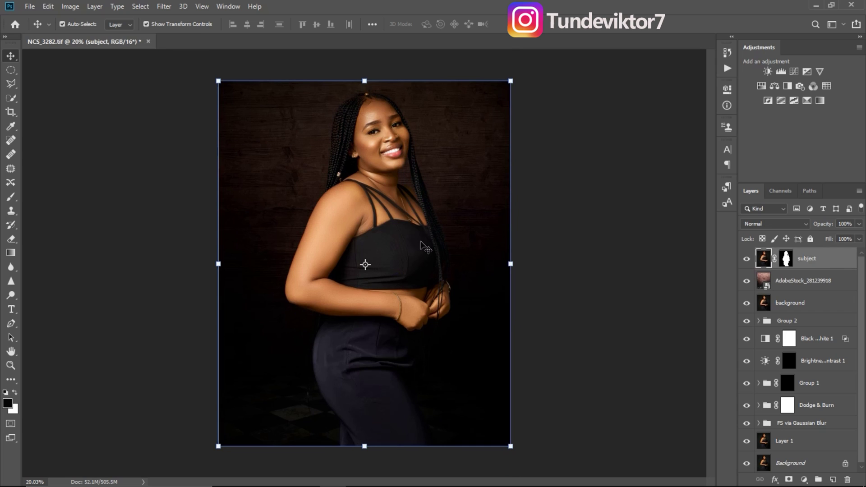
Step: Transform the AdobeStock_281239918 layer: move it straight down to Y 2718.50 px and stretch its upper edge back to the canvas top
{"action": "left_click", "coordinate": [770, 361]}
{"action": "left_click", "coordinate": [792, 282]}
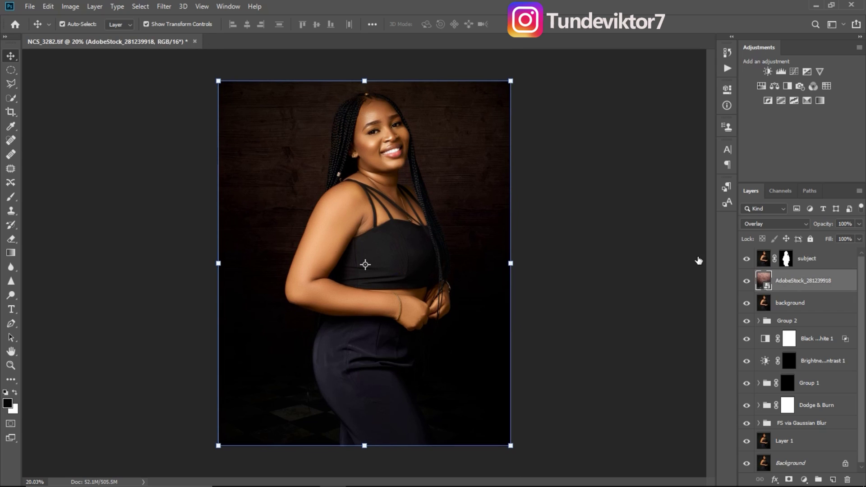
{"action": "key", "text": "ctrl+t"}
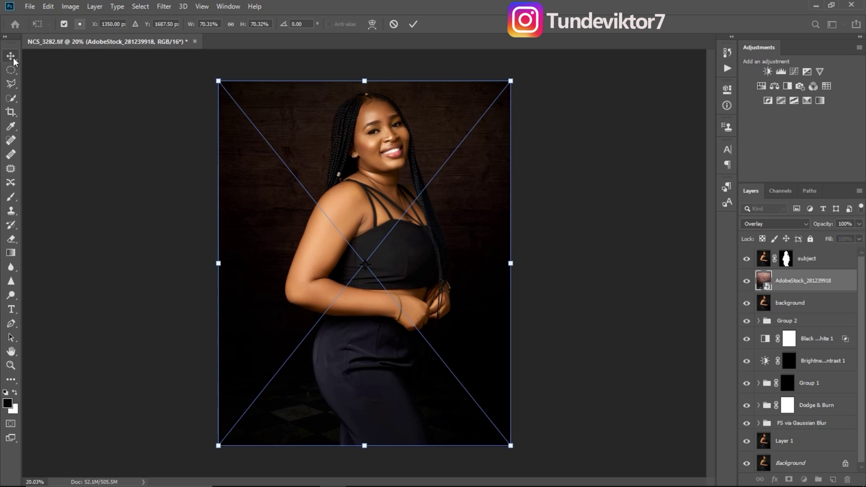
{"action": "left_click_drag", "start_coordinate": [436, 232], "coordinate": [430, 366]}
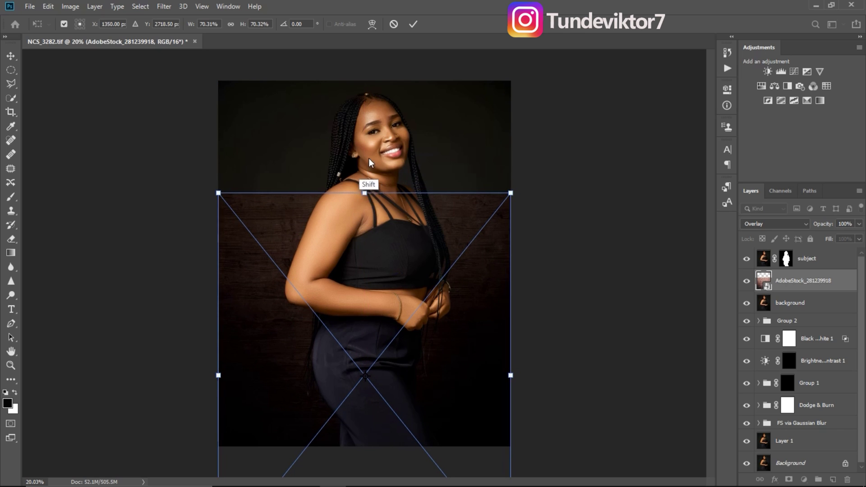
{"action": "left_click_drag", "start_coordinate": [364, 193], "coordinate": [364, 79]}
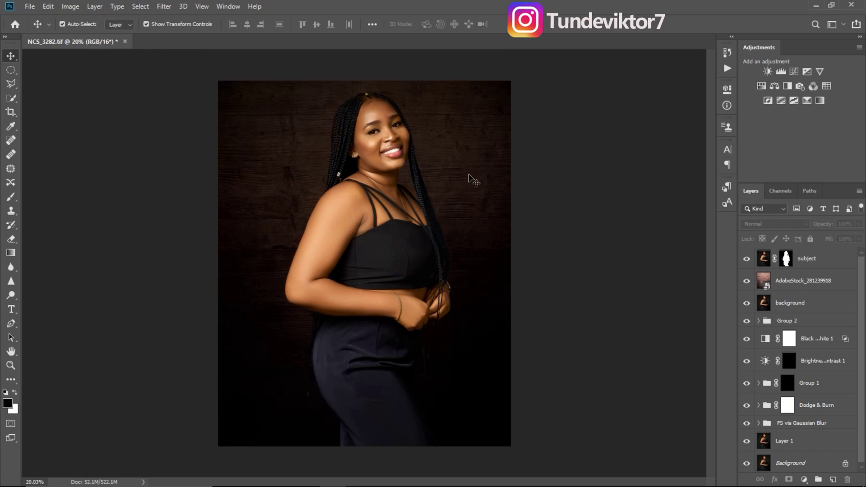
{"action": "left_click", "coordinate": [794, 281]}
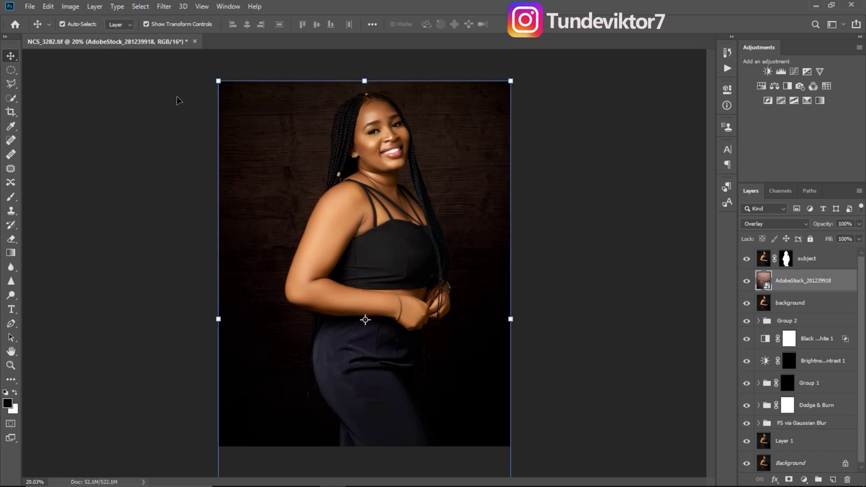
{"action": "left_click", "coordinate": [30, 6]}
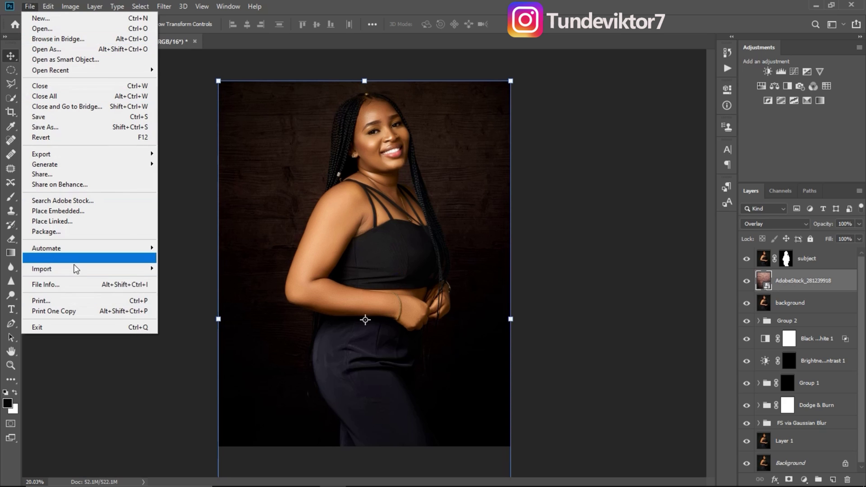
{"action": "left_click", "coordinate": [78, 210]}
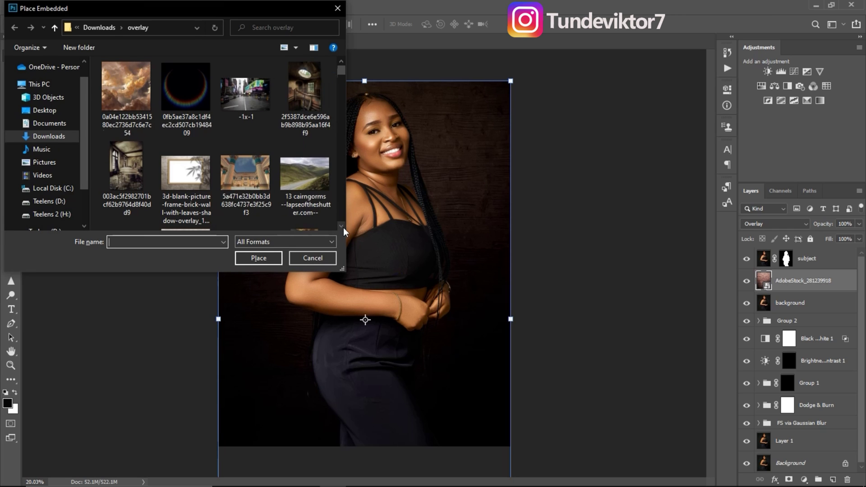
{"action": "scroll", "coordinate": [342, 229], "scroll_direction": "down", "scroll_amount": 3}
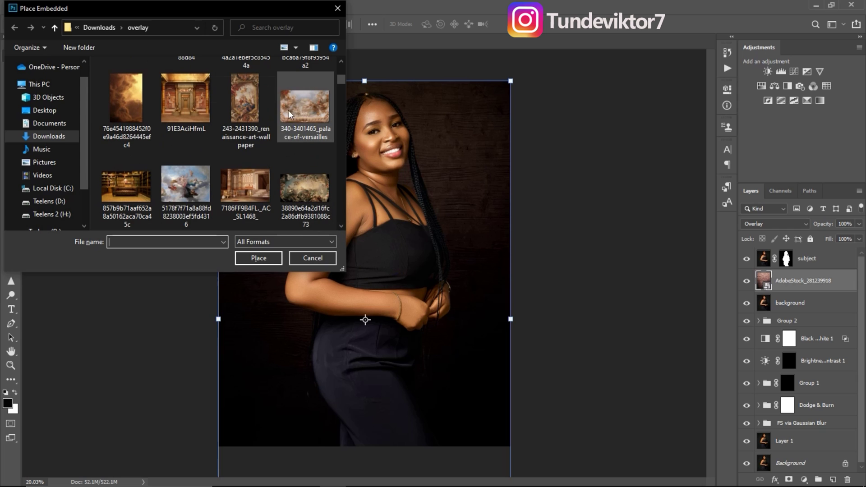
{"action": "left_click", "coordinate": [255, 107]}
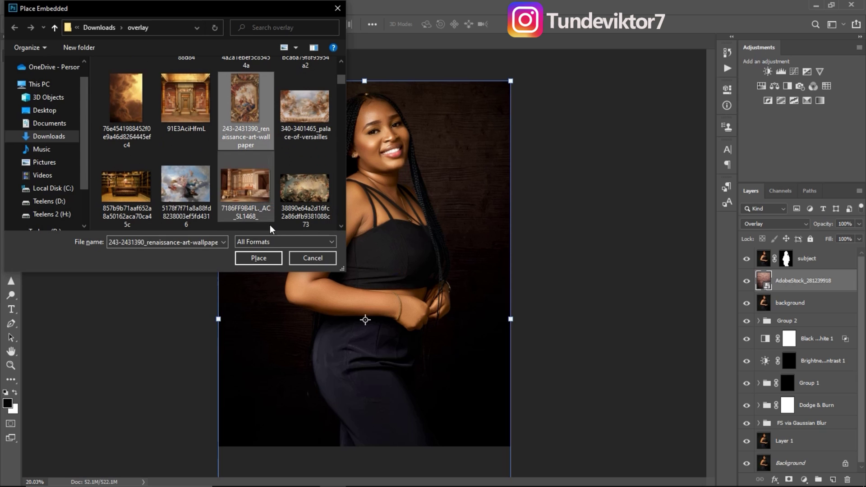
{"action": "left_click", "coordinate": [267, 258]}
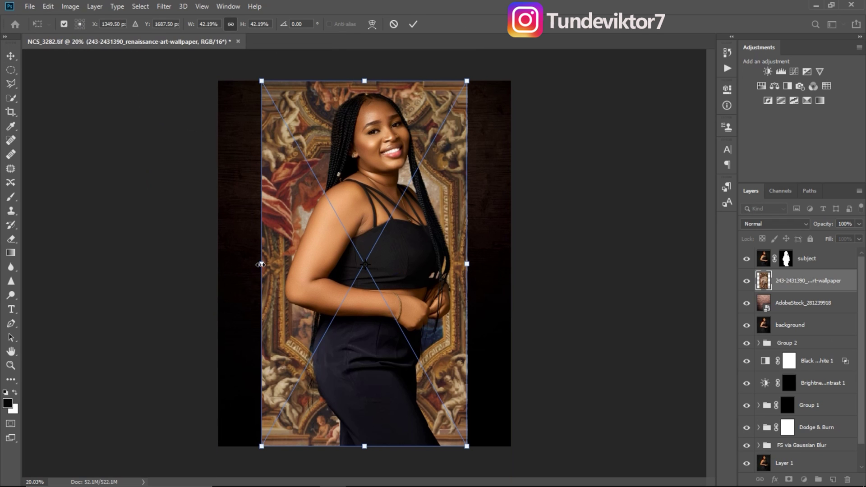
Step: Stretch the placed renaissance wallpaper over the full canvas width, at W 61.01% and H 49.18%, and commit the transform
{"action": "left_click_drag", "start_coordinate": [262, 264], "coordinate": [227, 263]}
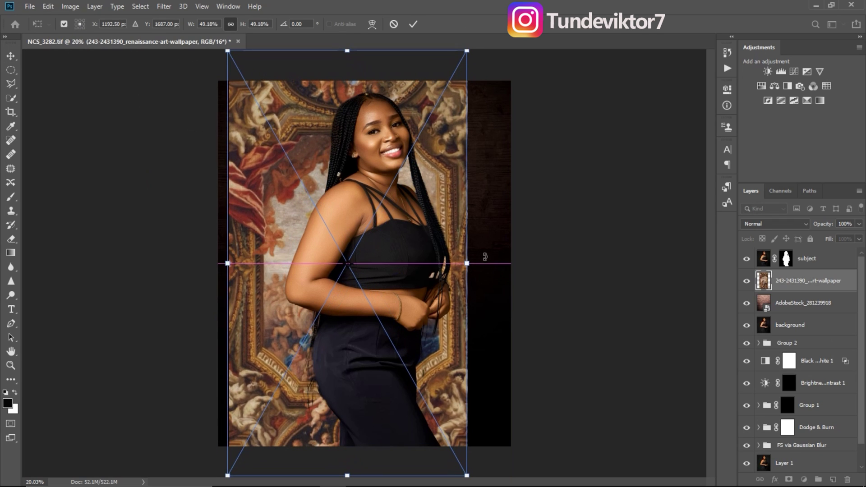
{"action": "key", "text": "shift"}
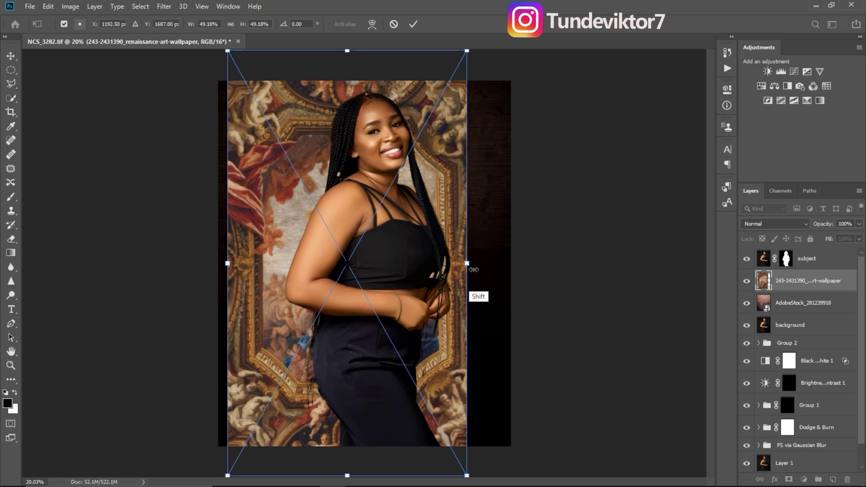
{"action": "left_click_drag", "start_coordinate": [468, 263], "coordinate": [511, 263]}
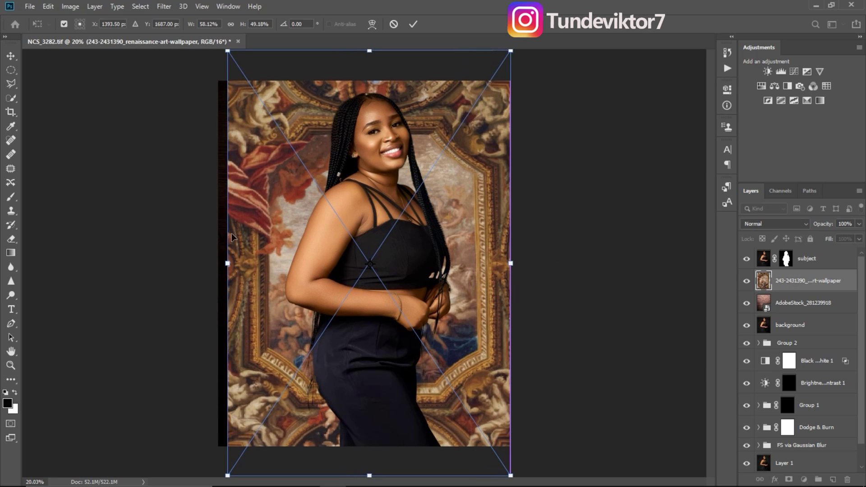
{"action": "left_click_drag", "start_coordinate": [231, 263], "coordinate": [215, 263]}
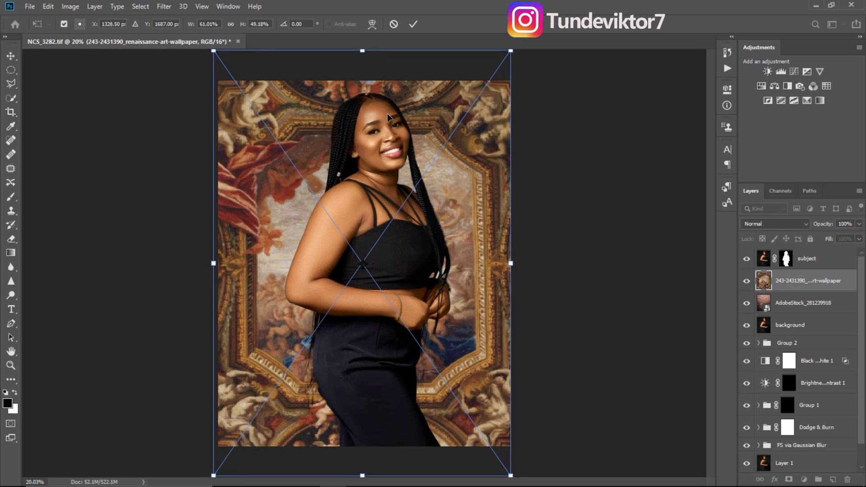
{"action": "left_click", "coordinate": [410, 25]}
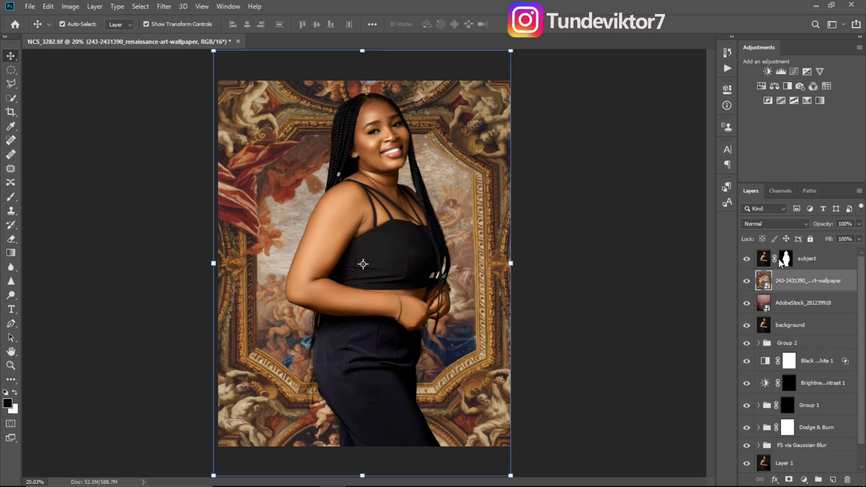
Step: Try blend modes from Darken to Hard Light on the renaissance wallpaper layer and settle on Soft Light
{"action": "left_click", "coordinate": [768, 225]}
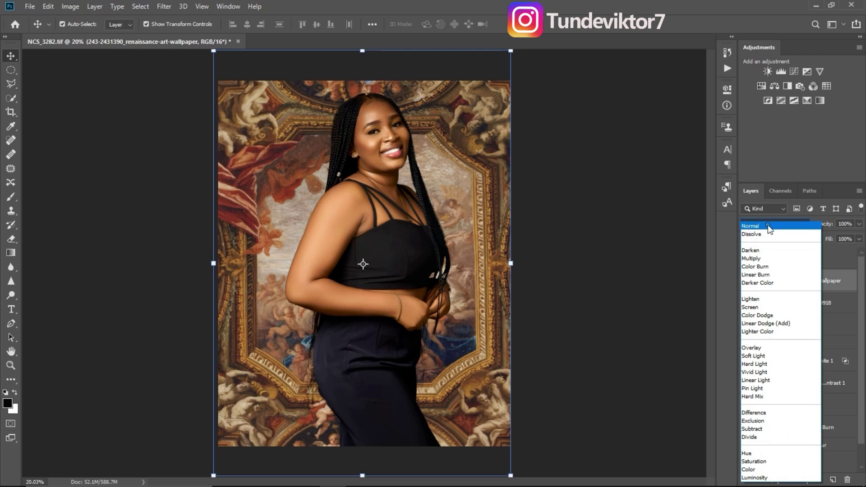
{"action": "left_click", "coordinate": [753, 253]}
{"action": "key", "text": "Down"}
{"action": "key", "text": "Down"}
{"action": "key", "text": "Down"}
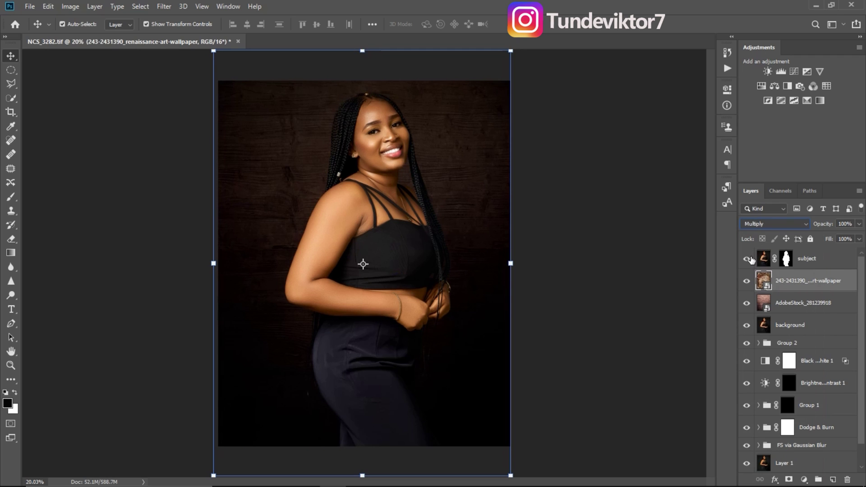
{"action": "key", "text": "Down"}
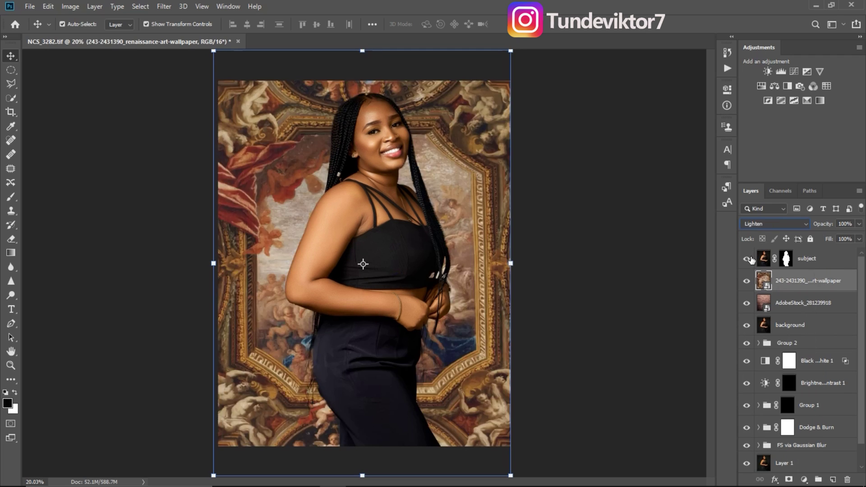
{"action": "key", "text": "Down"}
{"action": "key", "text": "Down"}
{"action": "key", "text": "Down"}
{"action": "key", "text": "Down"}
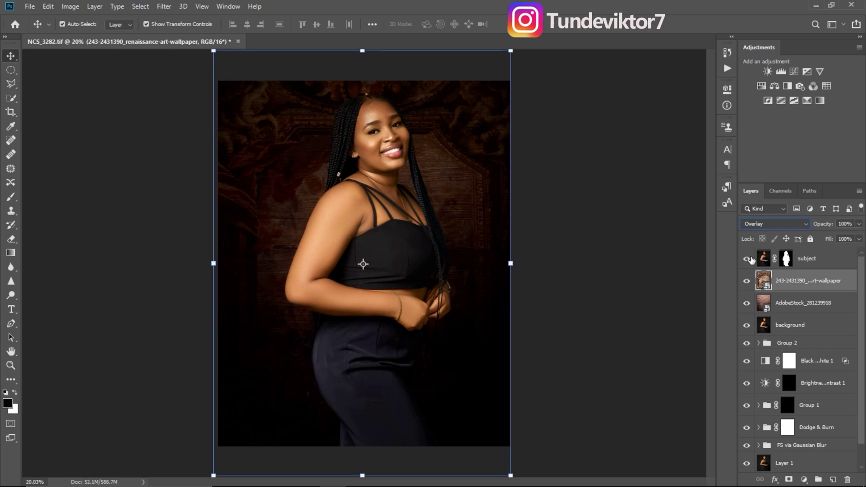
{"action": "key", "text": "Down"}
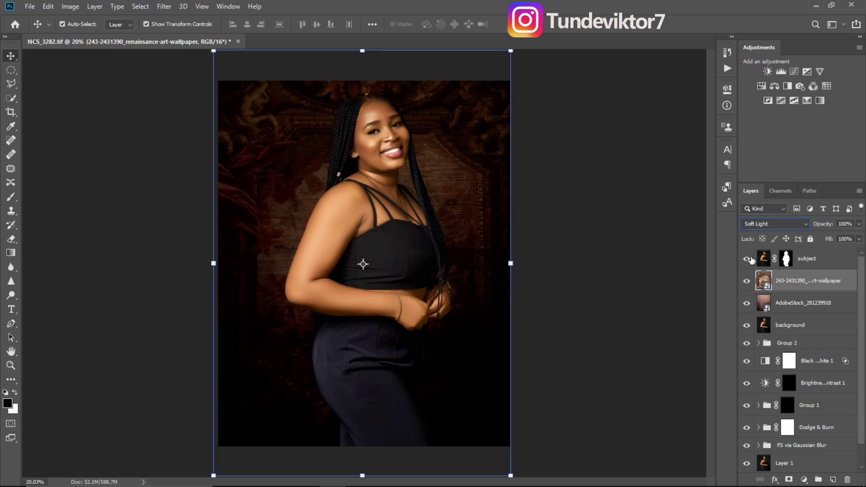
{"action": "key", "text": "Down"}
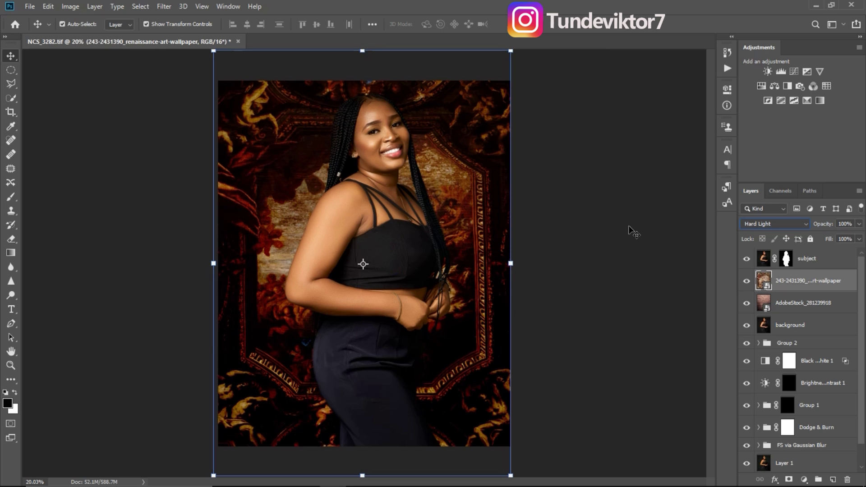
{"action": "key", "text": "Up"}
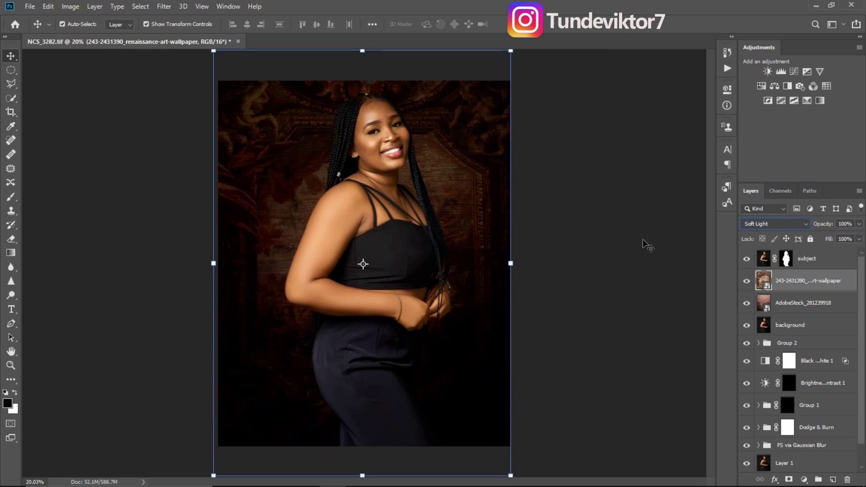
{"action": "left_click", "coordinate": [636, 316]}
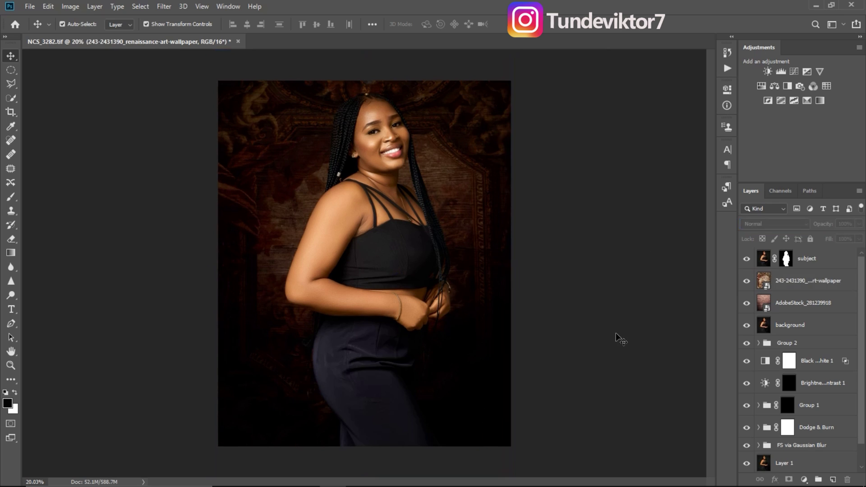
Step: Lower the renaissance wallpaper layer's opacity to 26%
{"action": "left_click", "coordinate": [765, 275]}
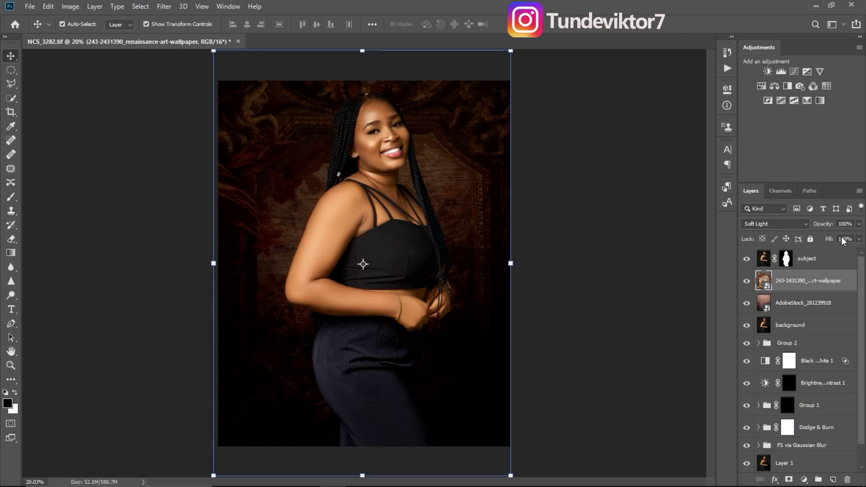
{"action": "left_click", "coordinate": [860, 225]}
{"action": "left_click_drag", "start_coordinate": [836, 238], "coordinate": [823, 238]}
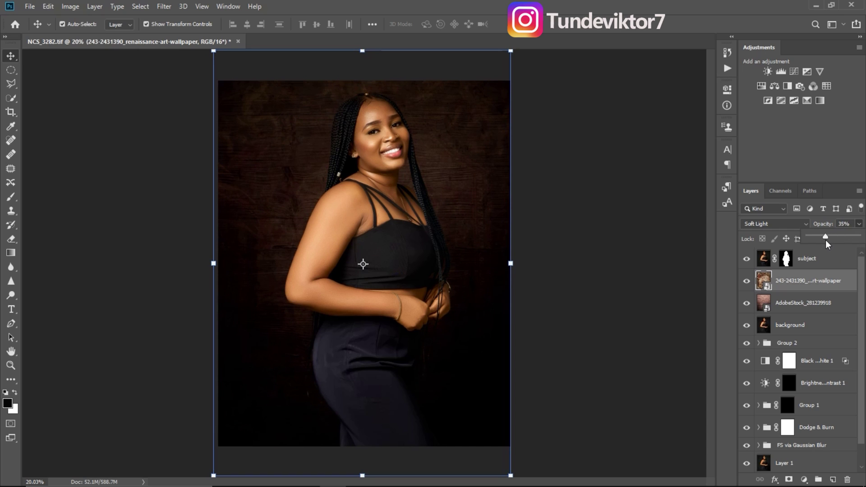
Step: Lower the opacity of the AdobeStock_281239918 layer to 75%
{"action": "left_click", "coordinate": [763, 303]}
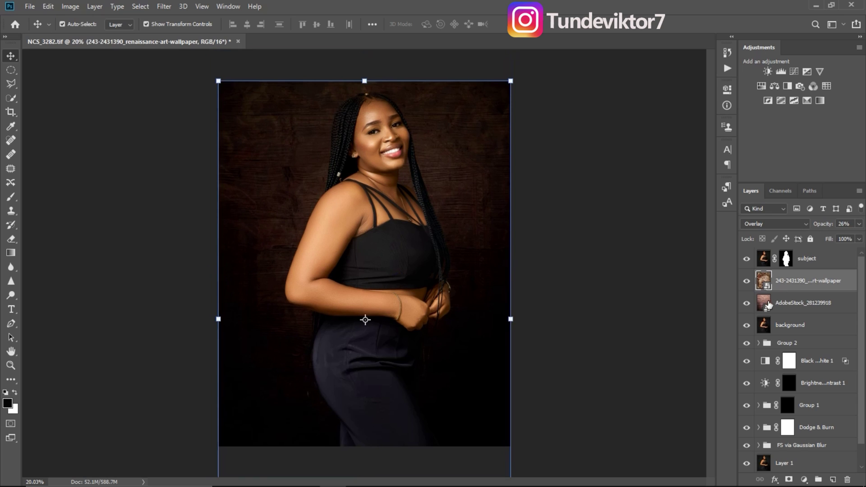
{"action": "left_click", "coordinate": [860, 239]}
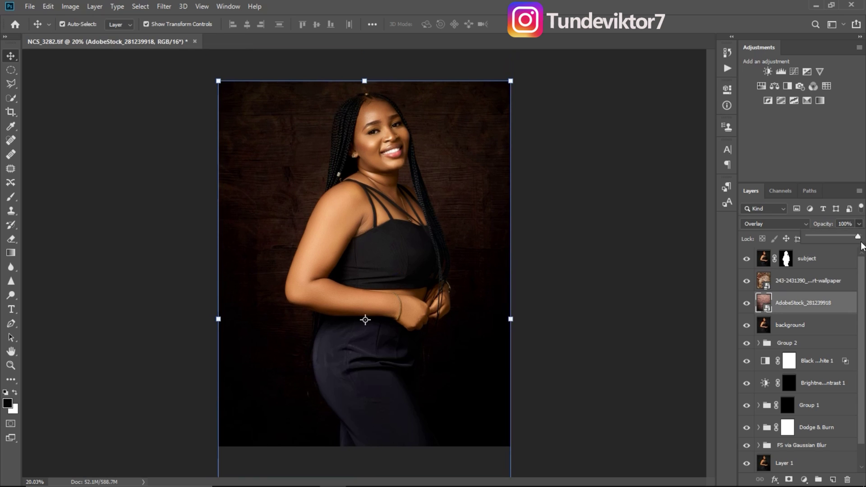
{"action": "left_click_drag", "start_coordinate": [858, 237], "coordinate": [843, 237]}
{"action": "key", "text": "z"}
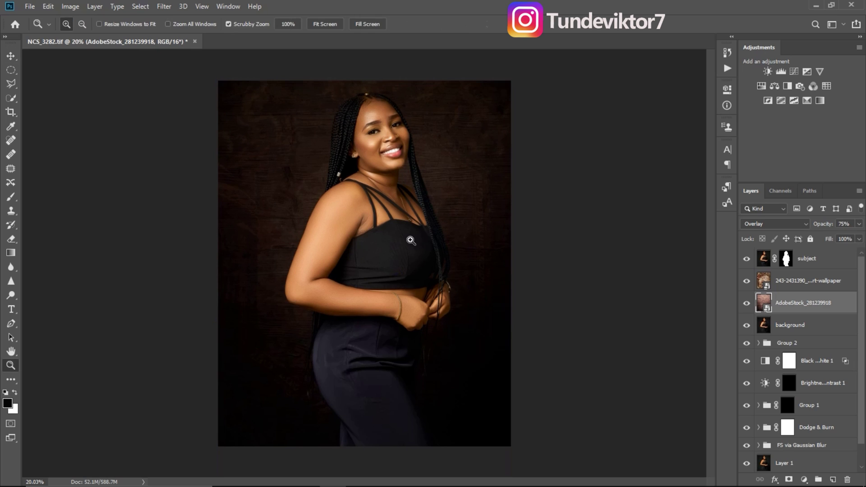
{"action": "left_click_drag", "start_coordinate": [412, 249], "coordinate": [391, 248]}
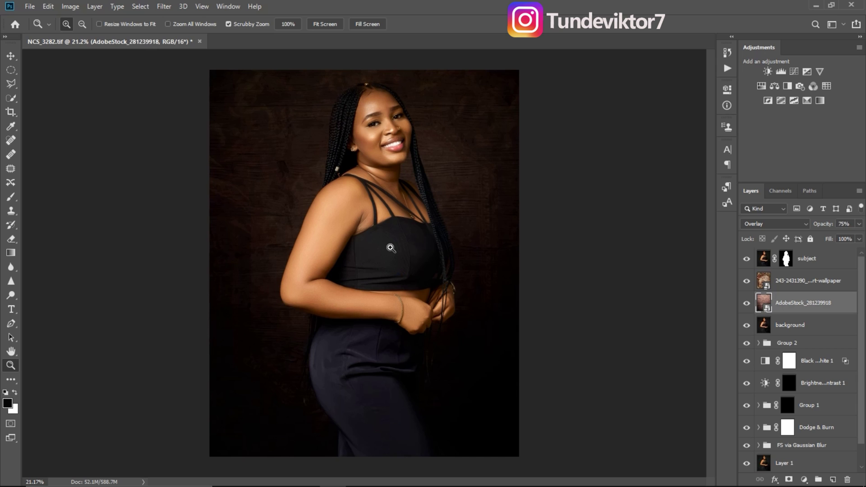
{"action": "key", "text": "s"}
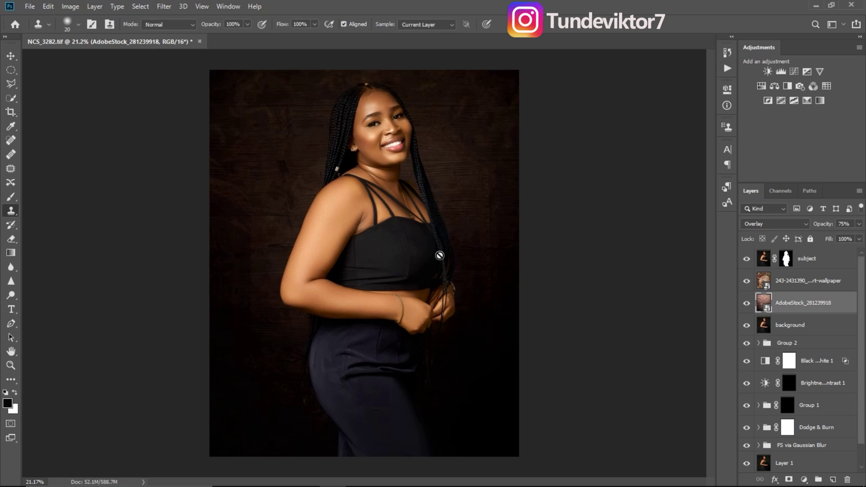
{"action": "key", "text": "z"}
{"action": "mouse_move", "coordinate": [418, 246]}
{"action": "left_mouse_down"}
{"action": "mouse_move", "coordinate": [400, 245]}
{"action": "mouse_move", "coordinate": [752, 297]}
{"action": "left_mouse_up"}
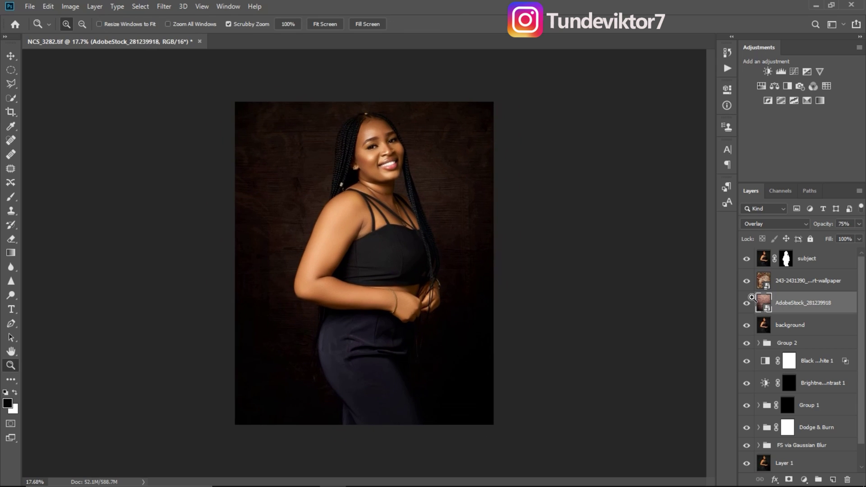
{"action": "left_click", "coordinate": [825, 287]}
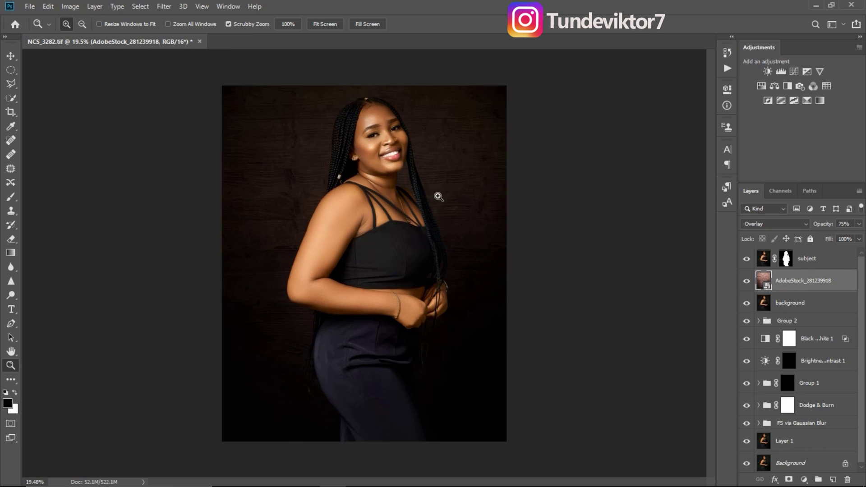
Step: Inspect the wood texture behind the woman and apply a Gaussian Blur of radius 4.0 pixels to the AdobeStock_281239918 layer
{"action": "mouse_move", "coordinate": [465, 235]}
{"action": "left_mouse_down"}
{"action": "mouse_move", "coordinate": [478, 244]}
{"action": "mouse_move", "coordinate": [463, 245]}
{"action": "left_mouse_up"}
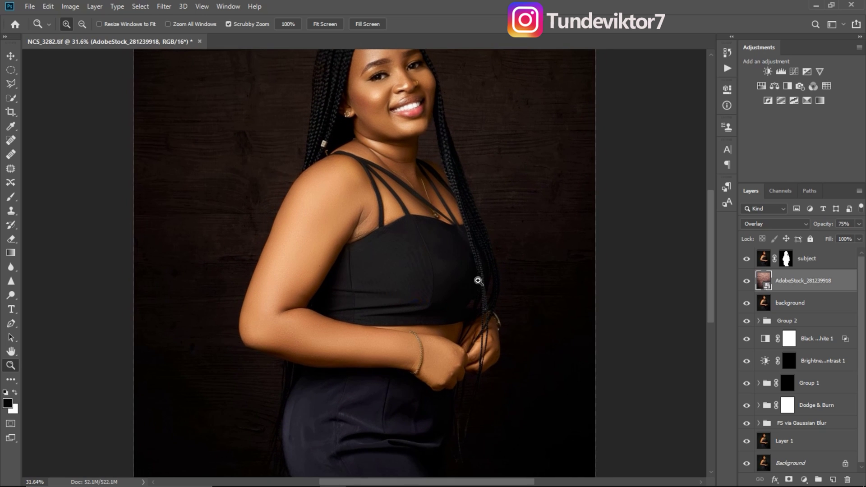
{"action": "left_click_drag", "start_coordinate": [478, 280], "coordinate": [385, 209]}
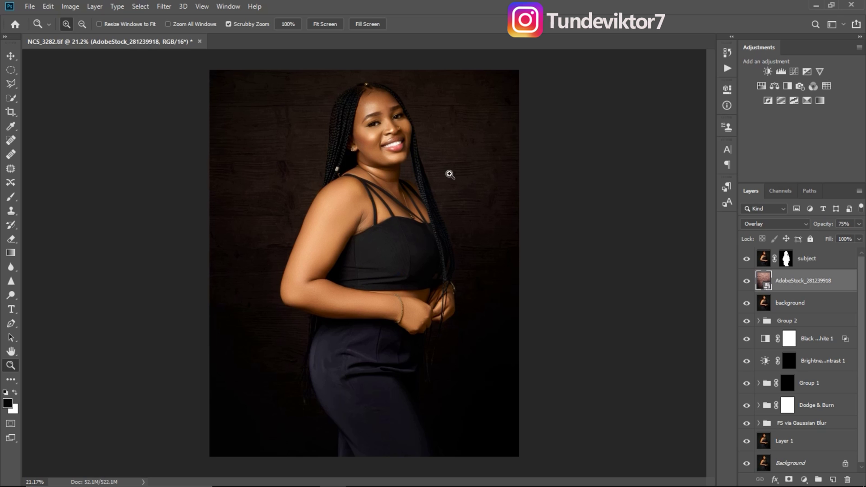
{"action": "left_click_drag", "start_coordinate": [450, 175], "coordinate": [537, 191]}
{"action": "left_click_drag", "start_coordinate": [359, 232], "coordinate": [289, 249]}
{"action": "left_click", "coordinate": [166, 8]}
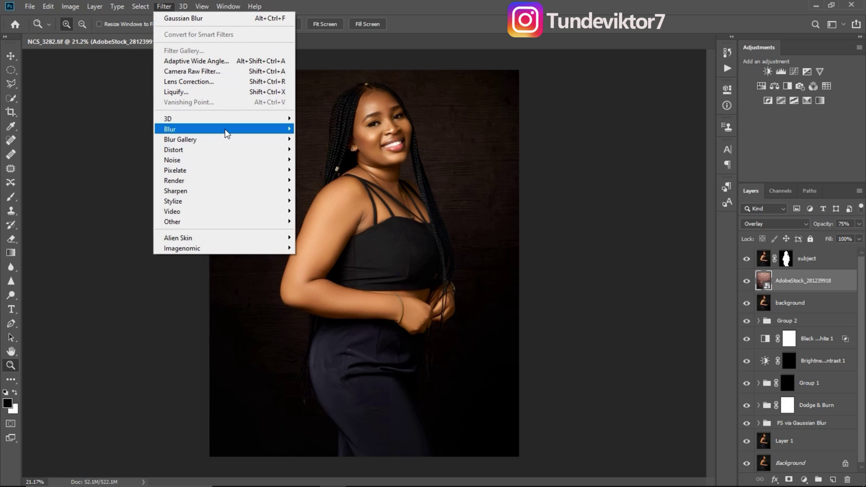
{"action": "mouse_move", "coordinate": [233, 132]}
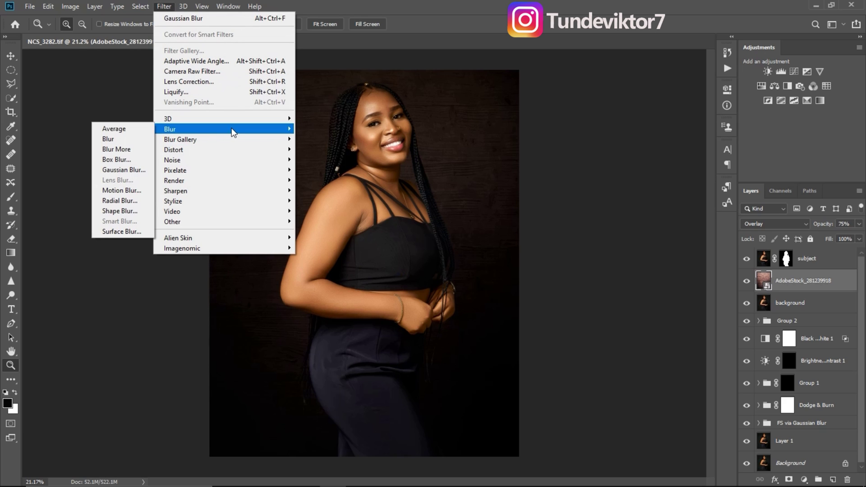
{"action": "left_click", "coordinate": [124, 170]}
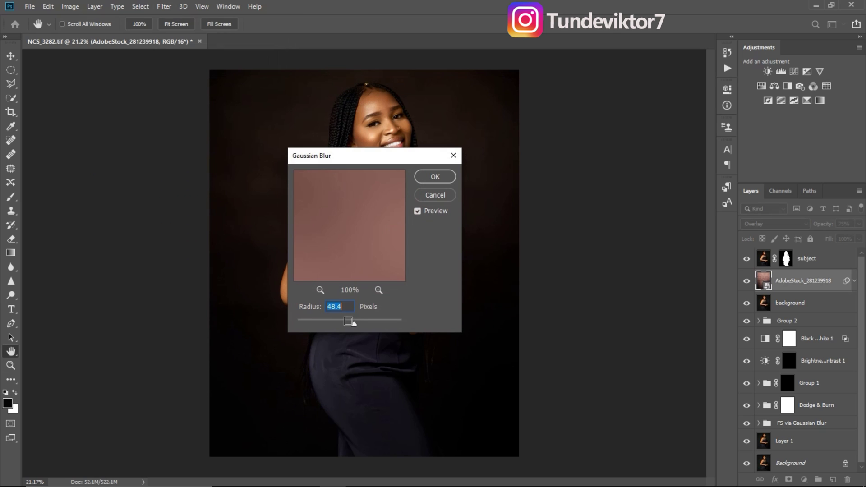
{"action": "left_click_drag", "start_coordinate": [327, 325], "coordinate": [320, 327]}
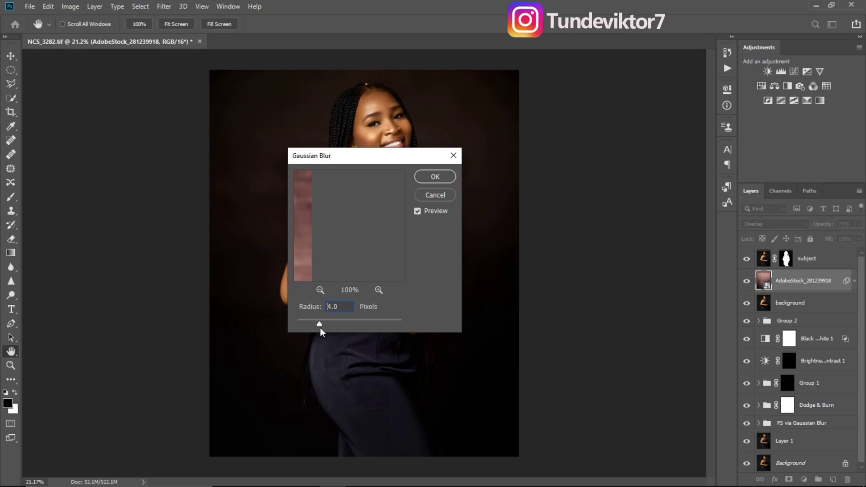
{"action": "left_click", "coordinate": [435, 177]}
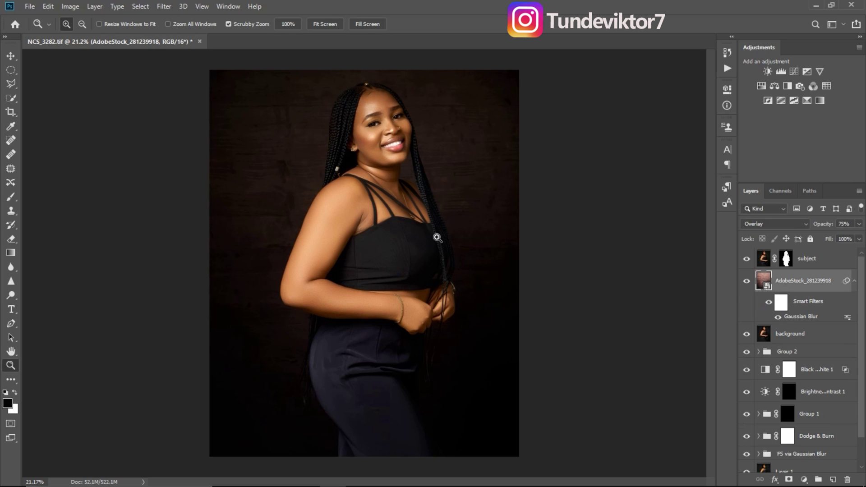
Step: Add a Hue/Saturation adjustment clipped to the AdobeStock_281239918 layer and enable Colorize
{"action": "left_click_drag", "start_coordinate": [468, 185], "coordinate": [609, 249]}
{"action": "left_click_drag", "start_coordinate": [508, 241], "coordinate": [473, 233]}
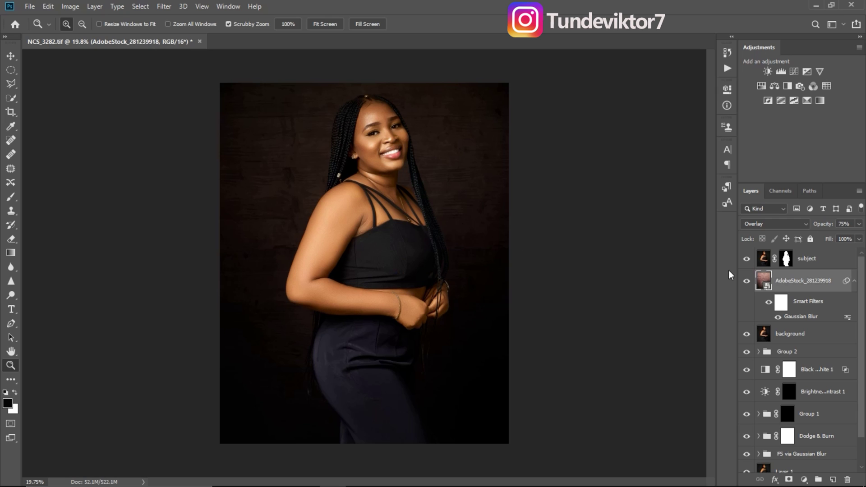
{"action": "left_click", "coordinate": [762, 86]}
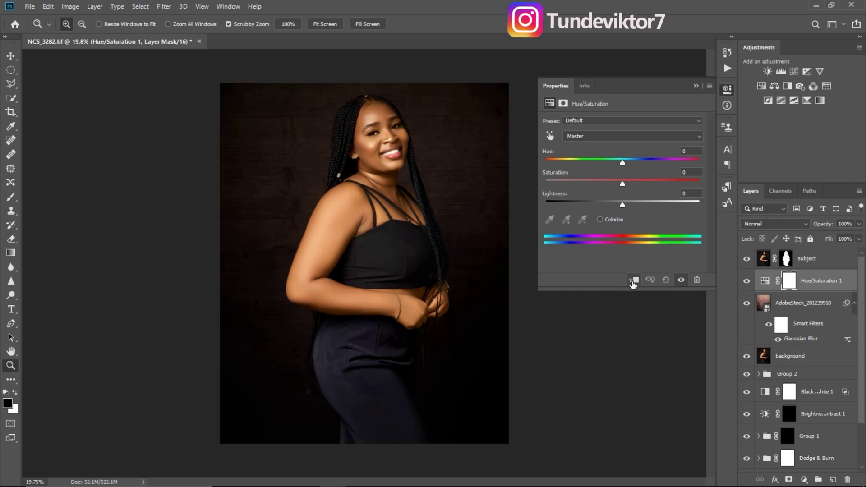
{"action": "left_click", "coordinate": [633, 281]}
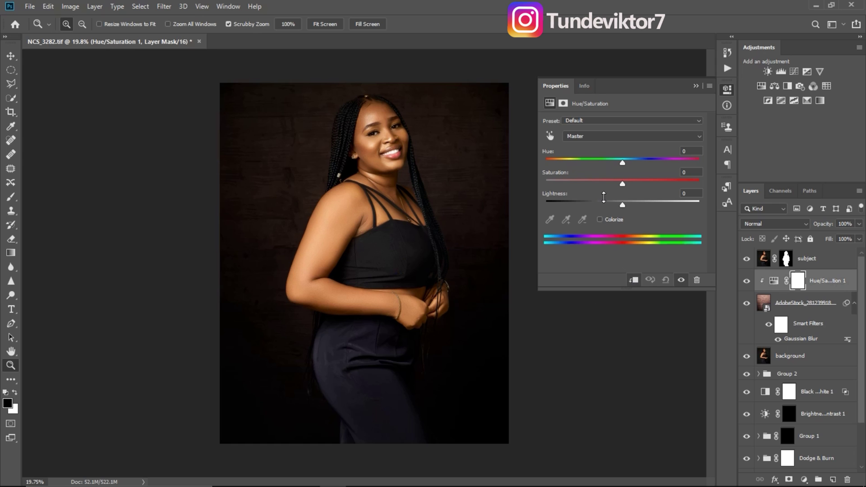
{"action": "left_click", "coordinate": [599, 219]}
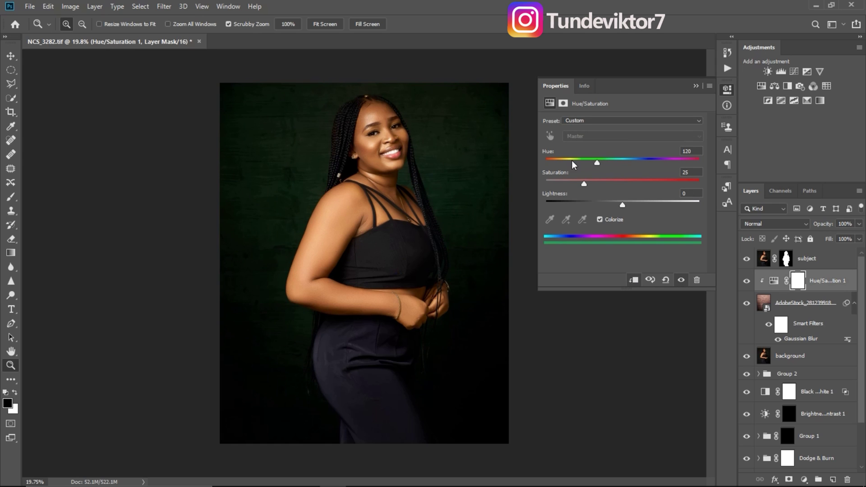
Step: Try a purple tint on the wood backdrop, then set the colorize values to Hue 30, Saturation 27 and Lightness -6
{"action": "left_click_drag", "start_coordinate": [573, 165], "coordinate": [664, 182]}
{"action": "left_click_drag", "start_coordinate": [585, 185], "coordinate": [621, 212]}
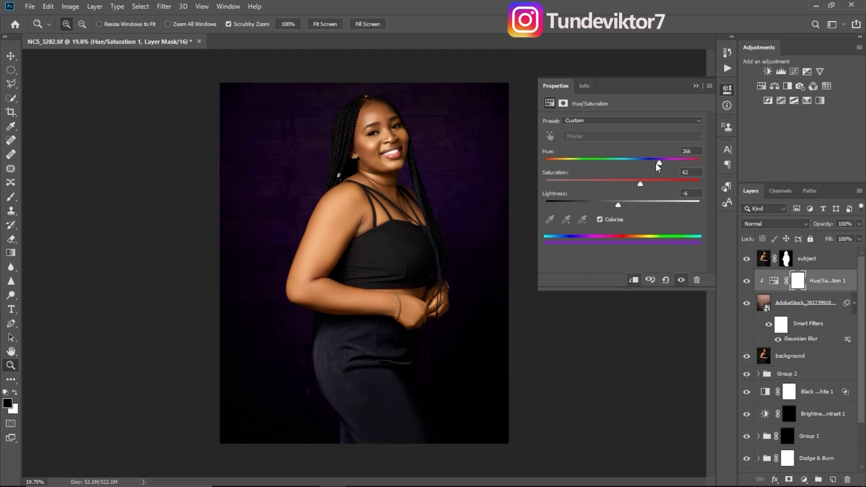
{"action": "left_click_drag", "start_coordinate": [658, 167], "coordinate": [560, 169]}
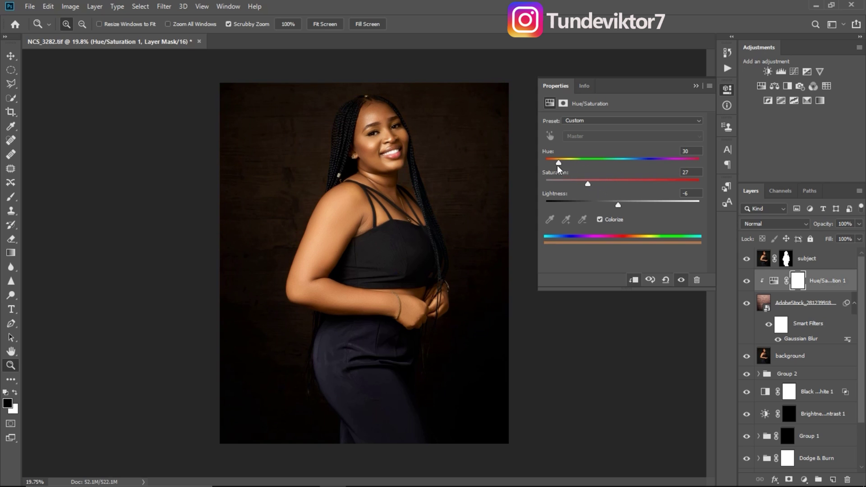
Step: Fine-tune the Hue of the colorize tint on the wood backdrop, keeping it a warm brown
{"action": "left_click_drag", "start_coordinate": [558, 166], "coordinate": [577, 168]}
{"action": "left_click_drag", "start_coordinate": [556, 166], "coordinate": [559, 166]}
{"action": "left_click", "coordinate": [696, 86]}
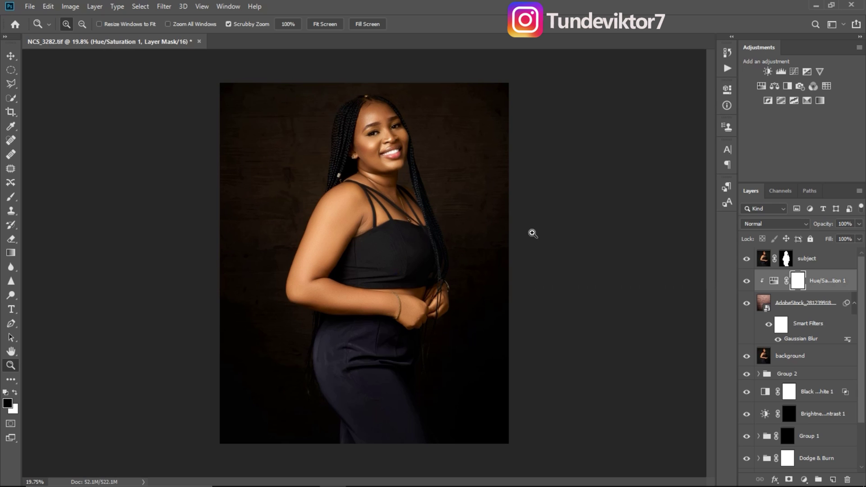
Step: Compare the backdrop with and without the Hue/Saturation tint, checking the blend around the woman
{"action": "left_click", "coordinate": [747, 281]}
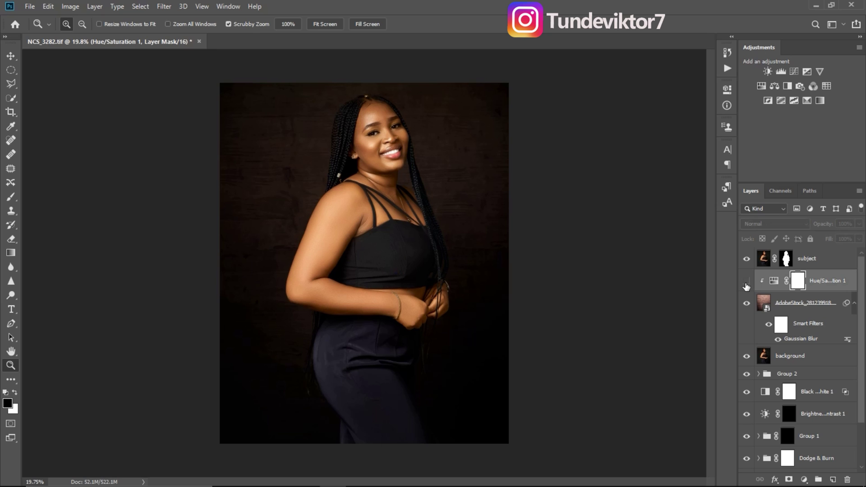
{"action": "left_click", "coordinate": [747, 282]}
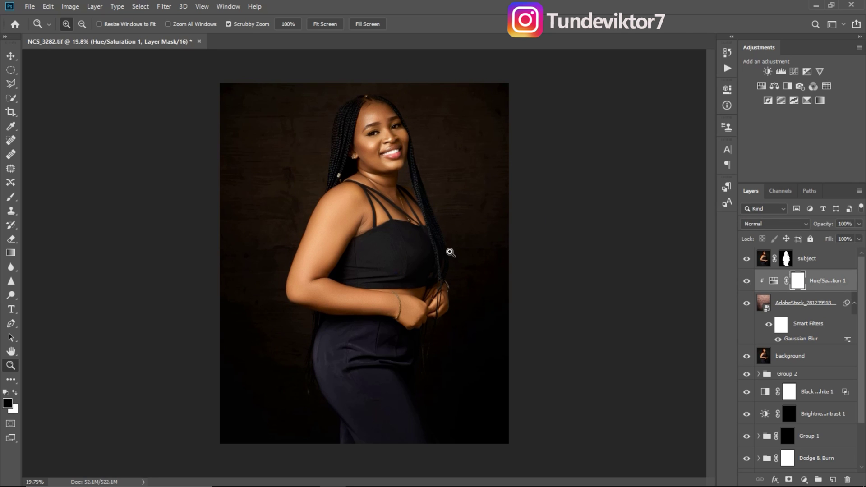
{"action": "left_click_drag", "start_coordinate": [448, 251], "coordinate": [469, 258]}
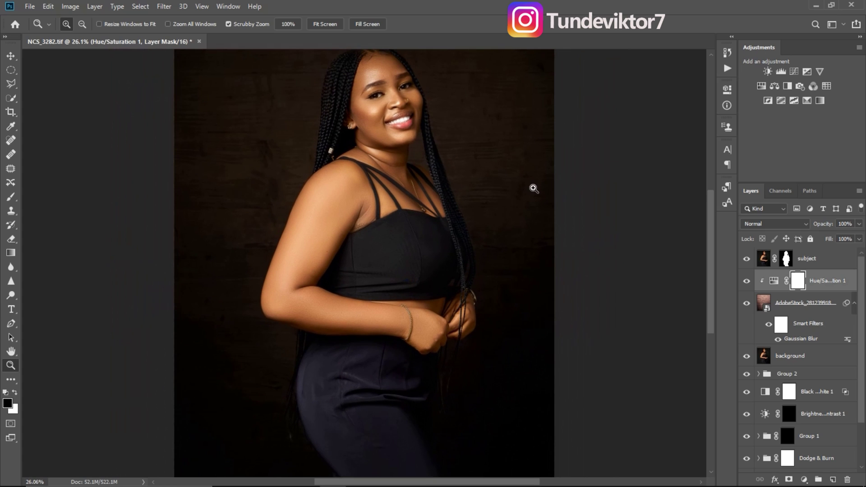
{"action": "left_click_drag", "start_coordinate": [488, 307], "coordinate": [451, 299]}
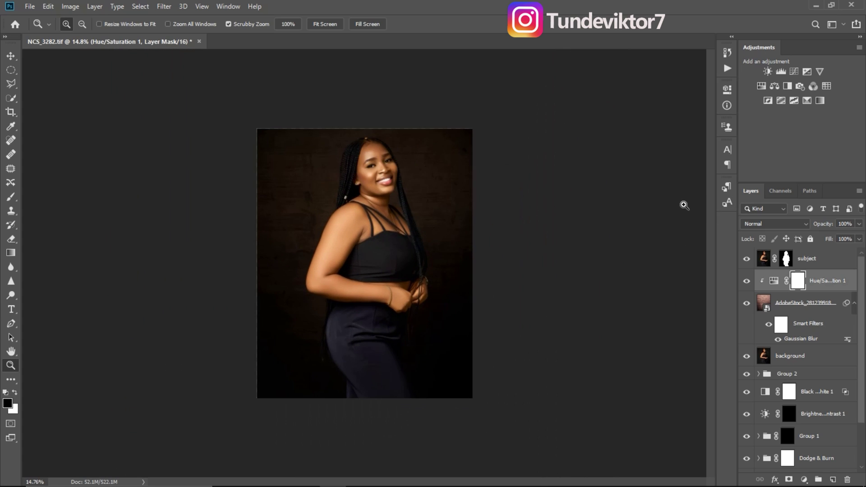
Step: Run the saved Noise action to add a noise layer above the Hue/Saturation adjustment
{"action": "left_click", "coordinate": [728, 69]}
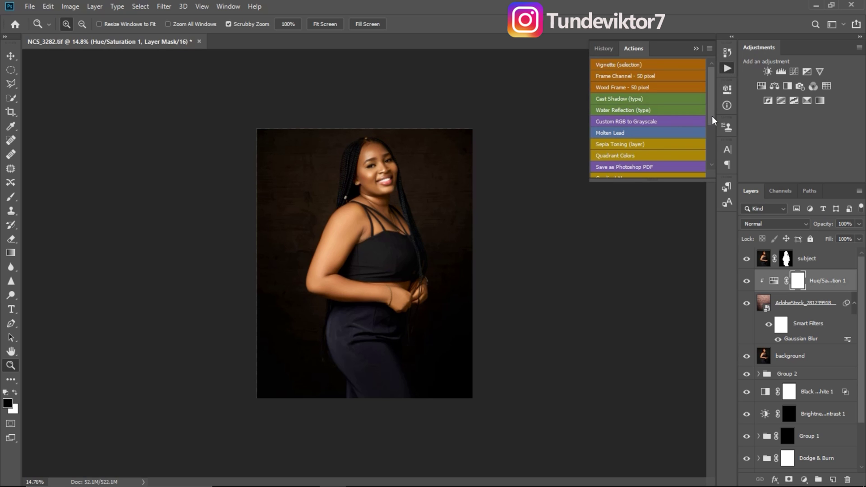
{"action": "left_click_drag", "start_coordinate": [712, 115], "coordinate": [713, 165]}
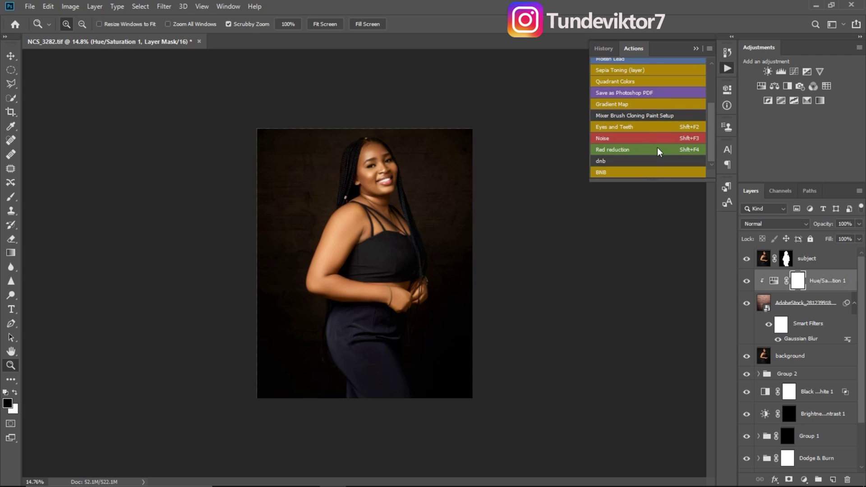
{"action": "left_click", "coordinate": [629, 138]}
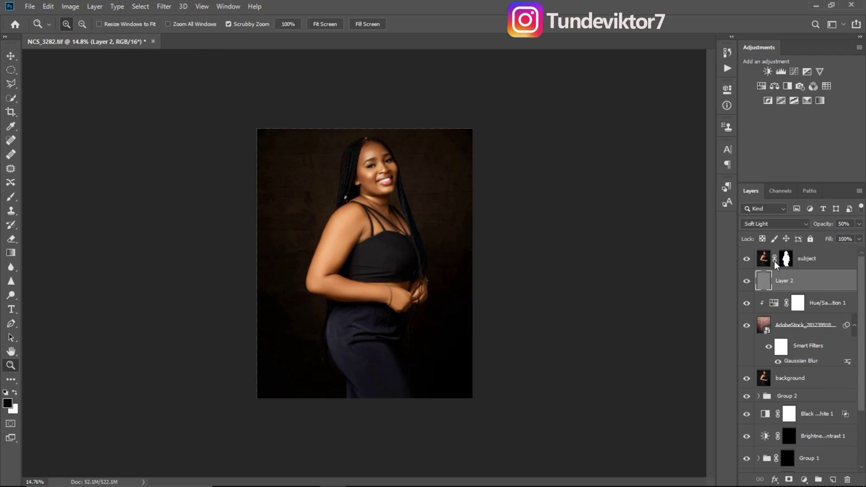
Step: Examine the grain on the backdrop beside the braids up close, comparing it with Layer 2 hidden and shown
{"action": "left_click_drag", "start_coordinate": [377, 172], "coordinate": [441, 202]}
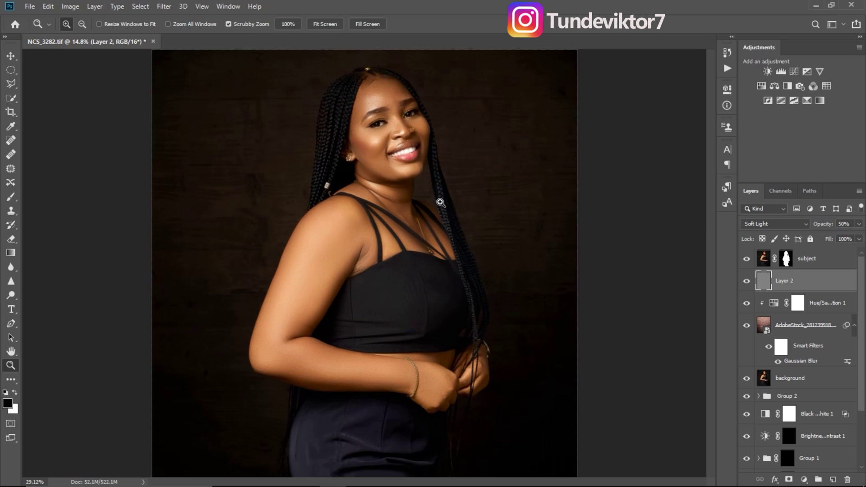
{"action": "left_click_drag", "start_coordinate": [395, 115], "coordinate": [479, 223]}
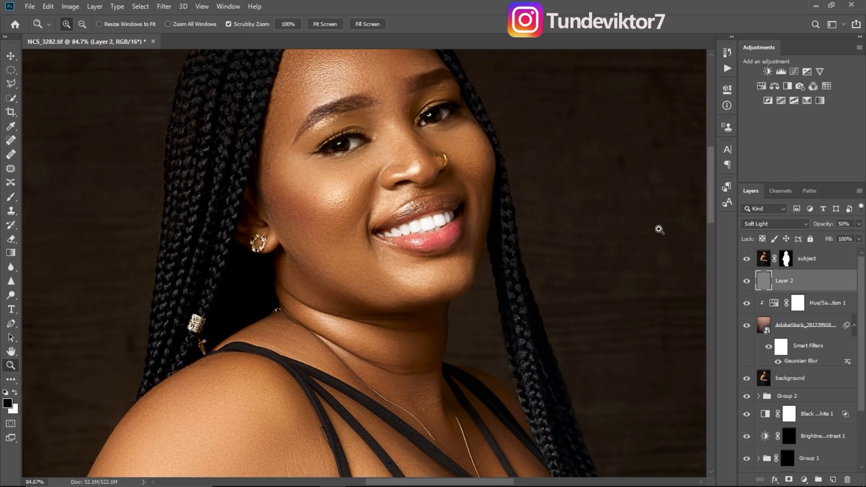
{"action": "left_click_drag", "start_coordinate": [629, 216], "coordinate": [669, 234]}
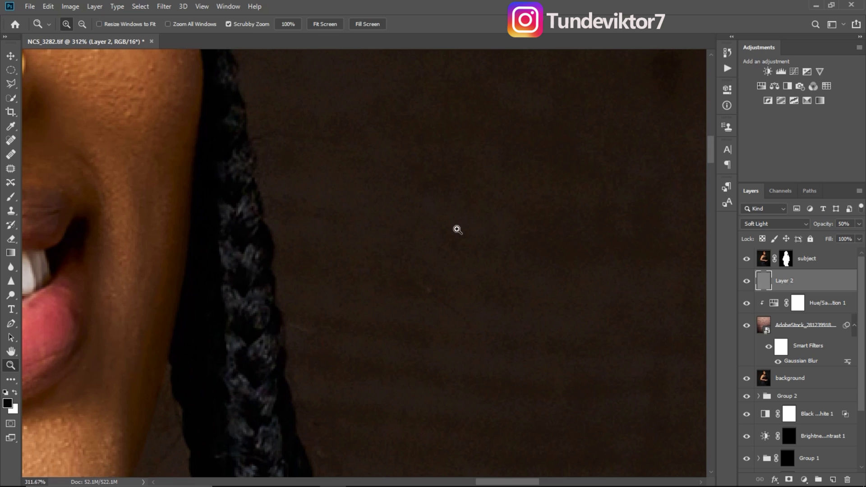
{"action": "left_click_drag", "start_coordinate": [456, 228], "coordinate": [530, 201]}
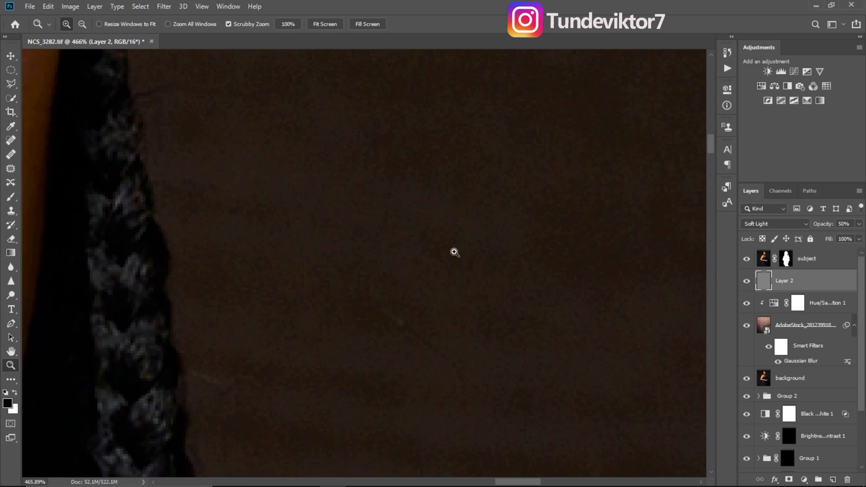
{"action": "left_click", "coordinate": [747, 281]}
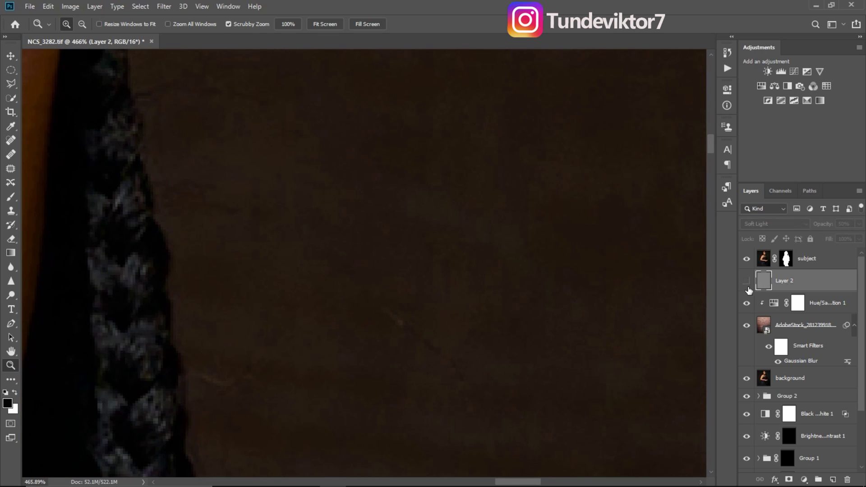
{"action": "left_click", "coordinate": [747, 282]}
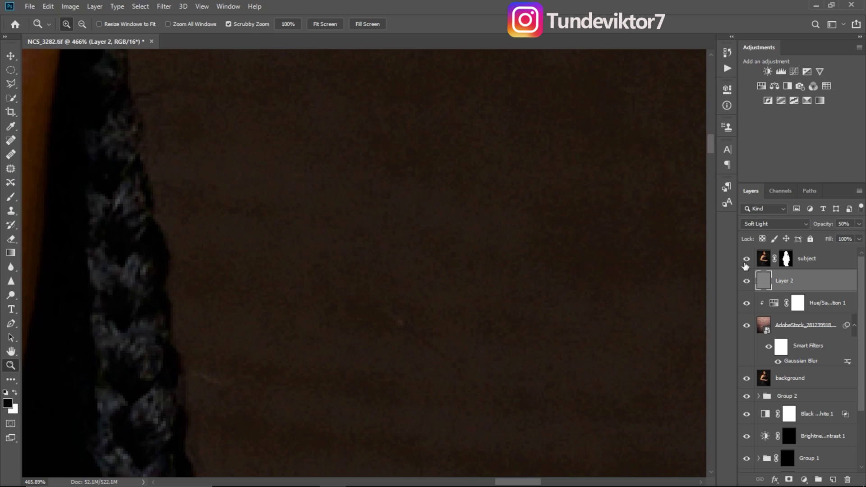
{"action": "left_click_drag", "start_coordinate": [465, 288], "coordinate": [332, 252]}
{"action": "mouse_move", "coordinate": [427, 314]}
{"action": "left_mouse_down"}
{"action": "mouse_move", "coordinate": [405, 308]}
{"action": "mouse_move", "coordinate": [413, 306]}
{"action": "left_mouse_up"}
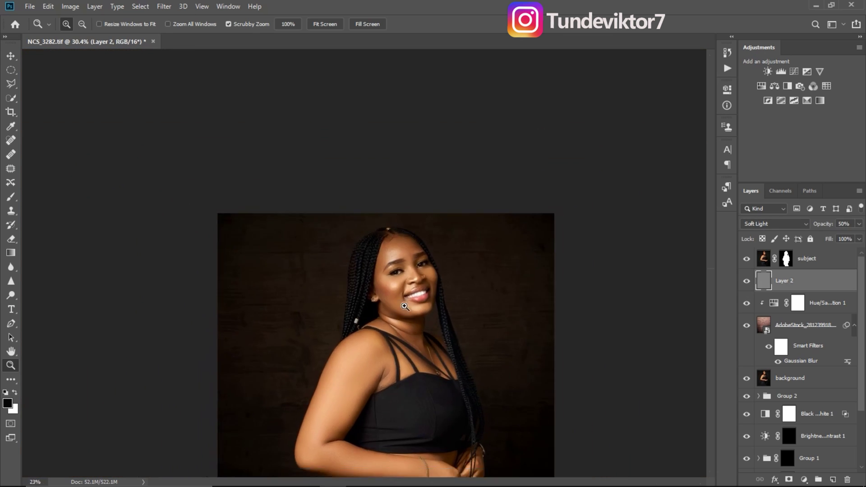
Step: Try Layer 2 above the subject layer, and return it beneath the subject
{"action": "key", "text": "ctrl+0"}
{"action": "left_click_drag", "start_coordinate": [807, 281], "coordinate": [735, 249]}
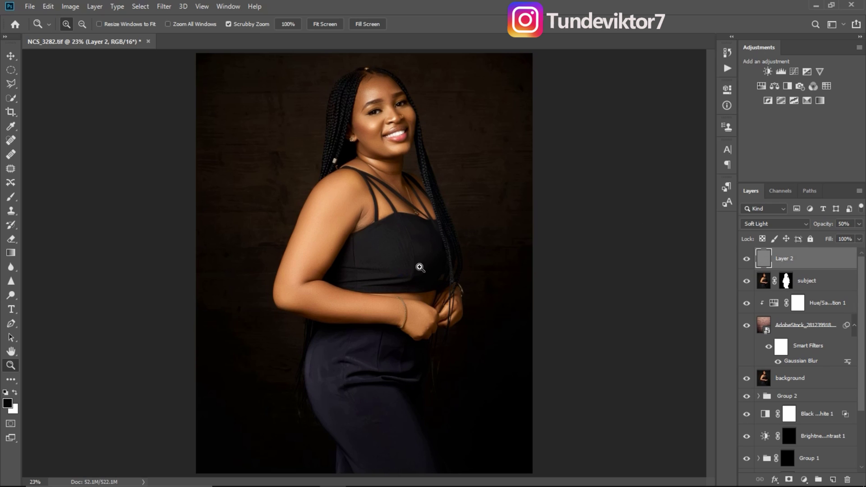
{"action": "left_click_drag", "start_coordinate": [819, 260], "coordinate": [821, 293]}
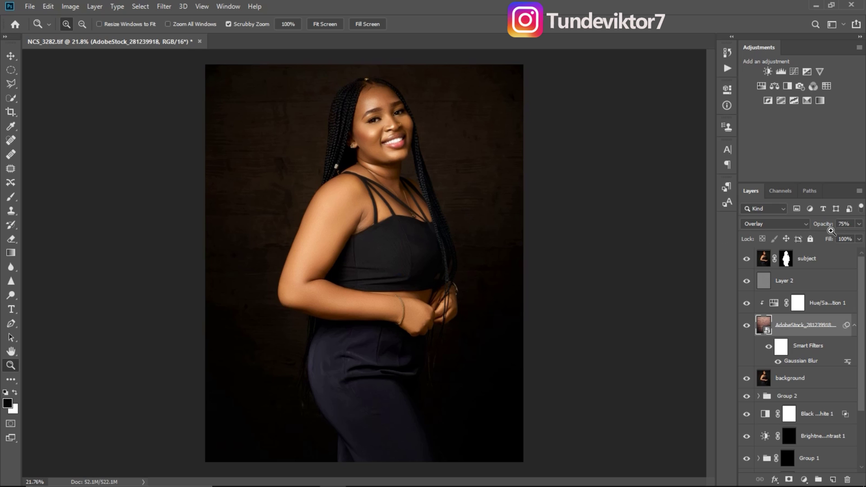
Step: Try opacities of 29% and 100% on the AdobeStock_281239918 layer and settle on a value slightly below full
{"action": "left_click", "coordinate": [858, 225]}
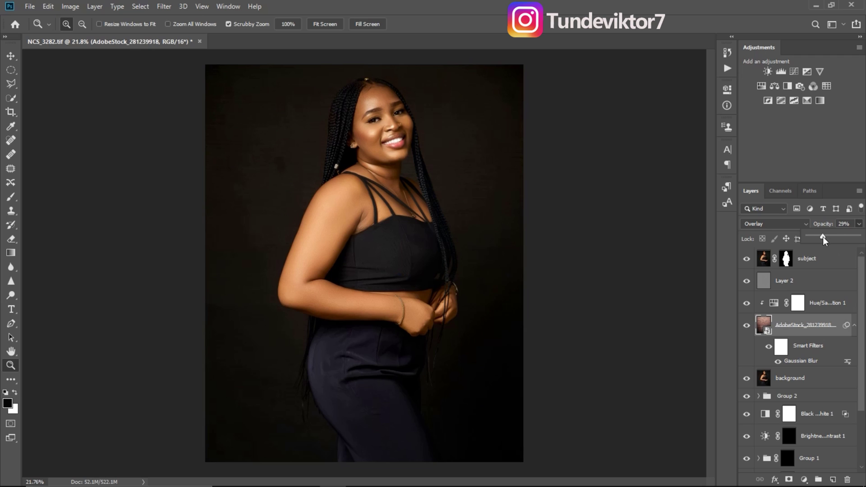
{"action": "left_click_drag", "start_coordinate": [838, 243], "coordinate": [841, 243]}
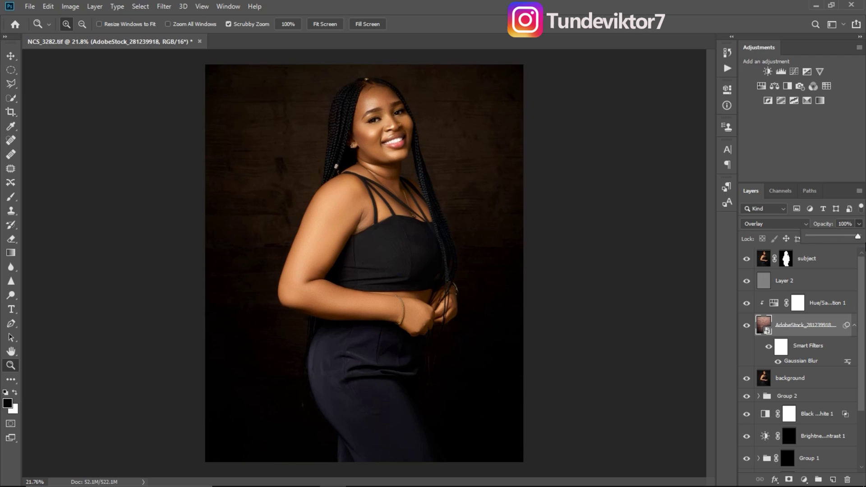
{"action": "left_click_drag", "start_coordinate": [863, 246], "coordinate": [850, 245]}
{"action": "left_click", "coordinate": [441, 203]}
{"action": "mouse_move", "coordinate": [440, 203]}
{"action": "left_mouse_down"}
{"action": "mouse_move", "coordinate": [472, 219]}
{"action": "mouse_move", "coordinate": [437, 219]}
{"action": "left_mouse_up"}
Step: Group Layer 2, the Hue/Saturation adjustment and the AdobeStock_281239918 layer together
{"action": "left_click", "coordinate": [812, 284]}
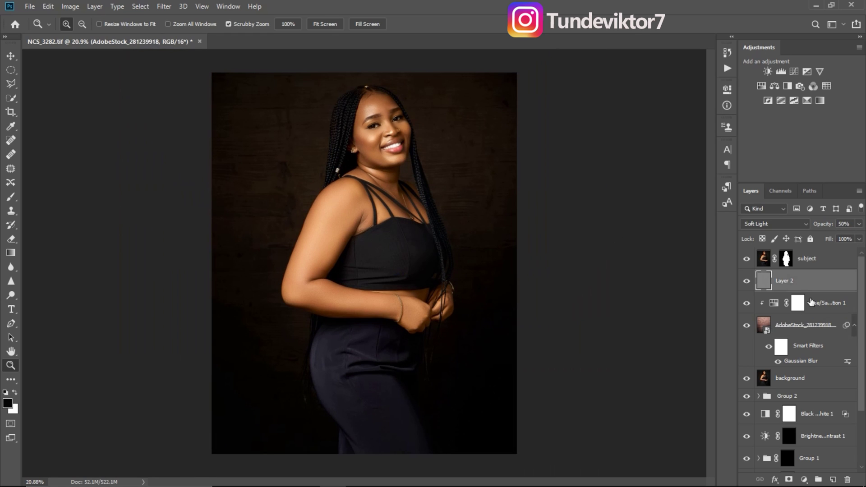
{"action": "left_click", "coordinate": [809, 351], "text": "shift"}
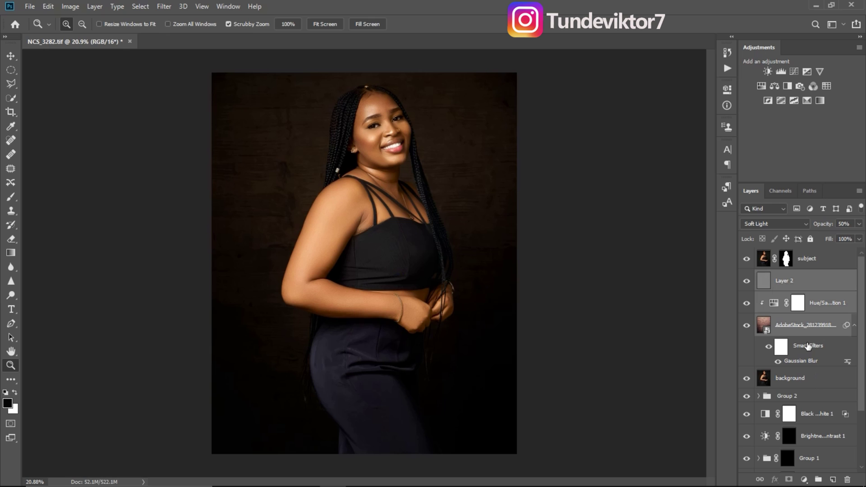
{"action": "key", "text": "ctrl+g"}
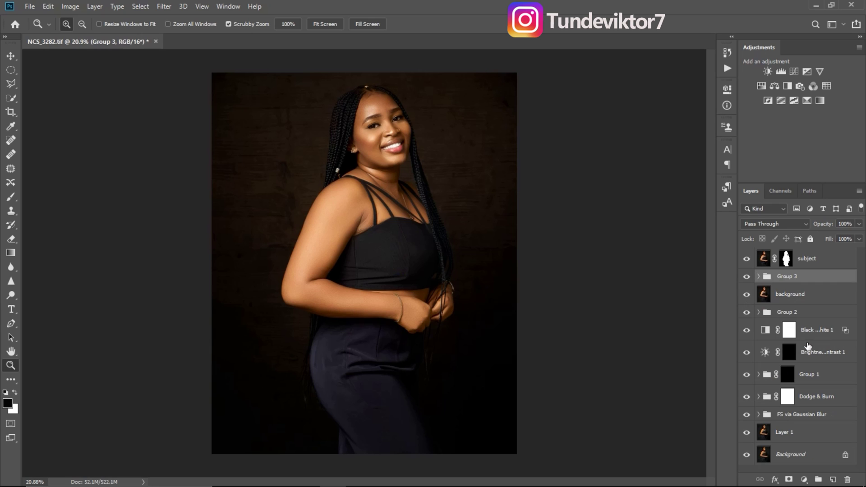
Step: Compare the portrait with and without the grouped wood-texture layers
{"action": "left_click", "coordinate": [747, 277]}
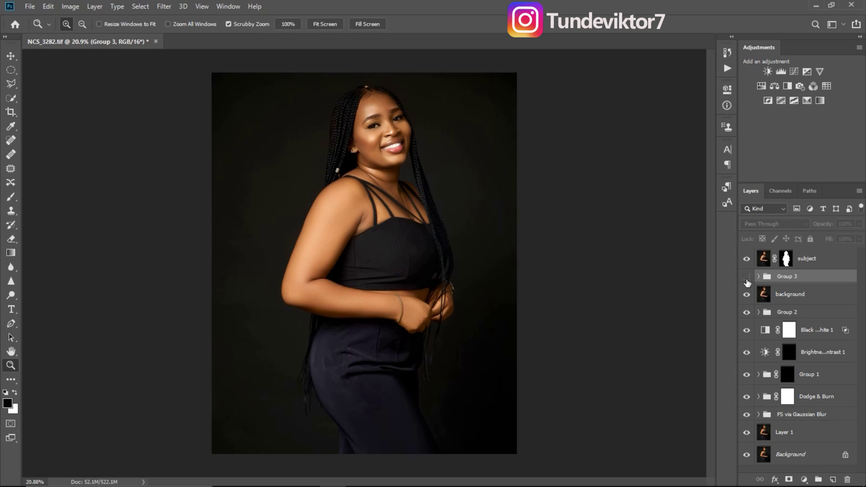
{"action": "left_click", "coordinate": [747, 278]}
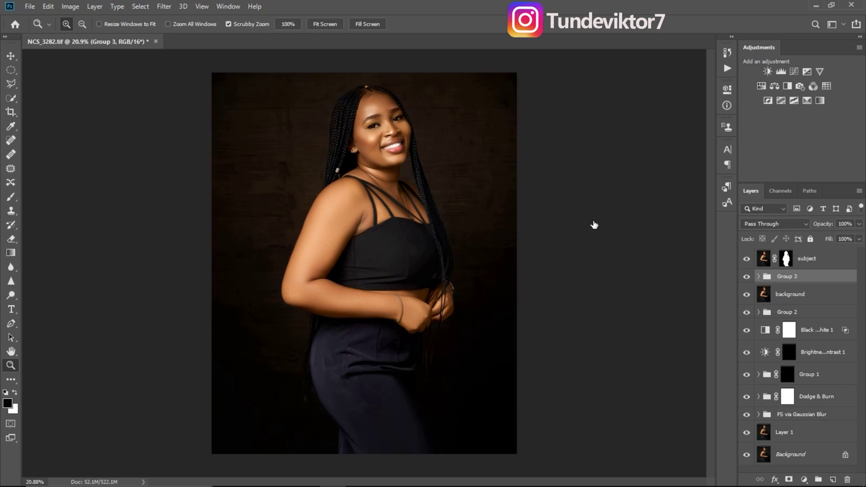
{"action": "mouse_move", "coordinate": [451, 180]}
{"action": "left_mouse_down"}
{"action": "mouse_move", "coordinate": [487, 201]}
{"action": "mouse_move", "coordinate": [456, 188]}
{"action": "left_mouse_up"}
{"action": "left_click_drag", "start_coordinate": [425, 222], "coordinate": [416, 217]}
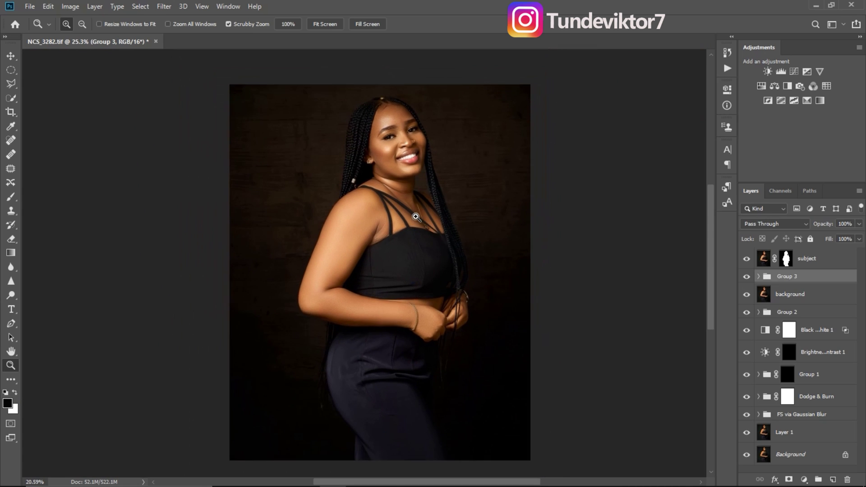
Step: Examine the wood texture's blend around the face and braids up close, and review the whole portrait
{"action": "left_click_drag", "start_coordinate": [440, 352], "coordinate": [502, 397]}
{"action": "left_click_drag", "start_coordinate": [500, 219], "coordinate": [513, 415]}
{"action": "left_click_drag", "start_coordinate": [502, 257], "coordinate": [539, 451]}
{"action": "left_click_drag", "start_coordinate": [475, 221], "coordinate": [501, 379]}
{"action": "left_click_drag", "start_coordinate": [496, 232], "coordinate": [508, 305]}
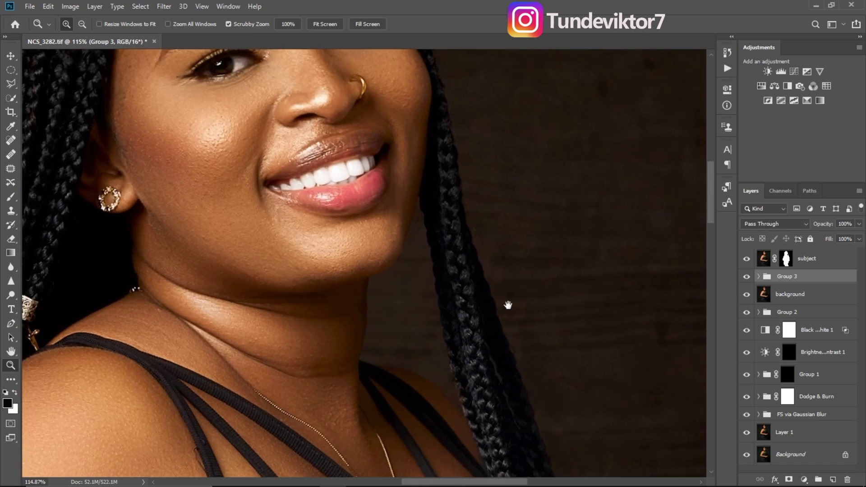
{"action": "left_click_drag", "start_coordinate": [429, 247], "coordinate": [547, 224]}
{"action": "left_click_drag", "start_coordinate": [501, 296], "coordinate": [444, 246]}
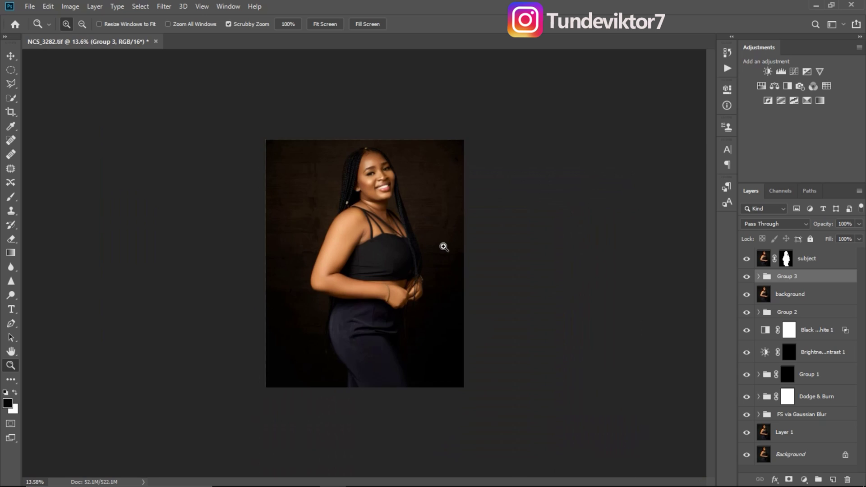
{"action": "key", "text": "ctrl+0"}
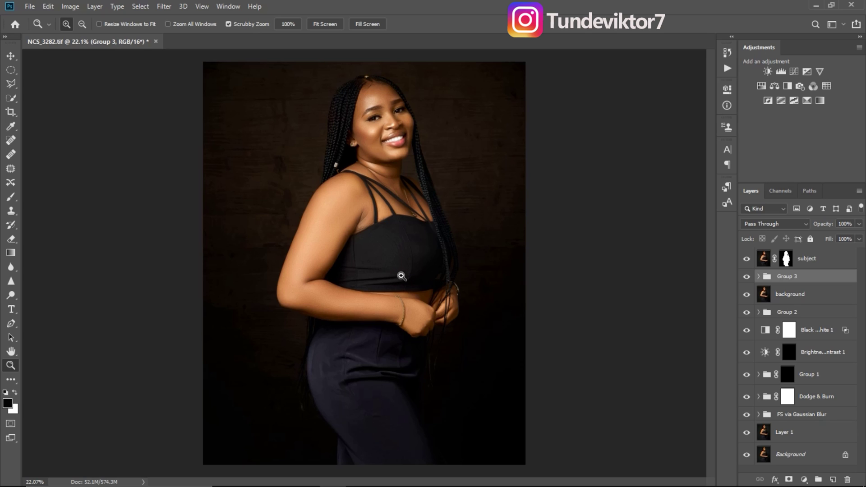
{"action": "mouse_move", "coordinate": [431, 303]}
{"action": "left_mouse_down"}
{"action": "mouse_move", "coordinate": [454, 300]}
{"action": "mouse_move", "coordinate": [422, 299]}
{"action": "left_mouse_up"}
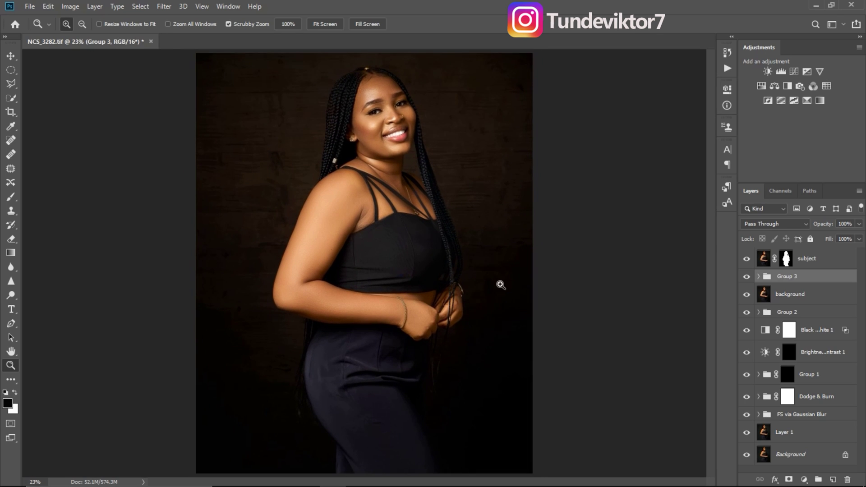
Step: Hide Group 3 so the wood-texture effect is switched off
{"action": "left_click", "coordinate": [747, 277]}
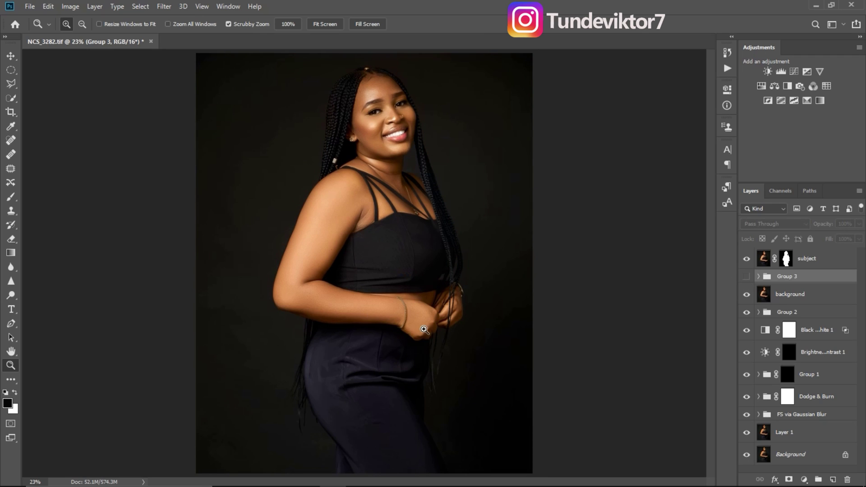
{"action": "left_click_drag", "start_coordinate": [427, 344], "coordinate": [412, 341]}
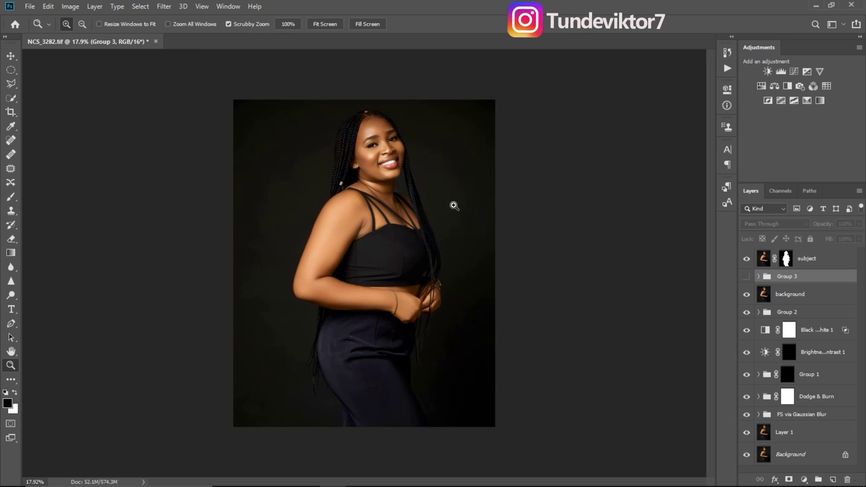
Step: Place Bokeh (2) from the Mega Collection's Bokeh overlays folder as an embedded image and align it with the canvas's upper edge
{"action": "left_click", "coordinate": [29, 7]}
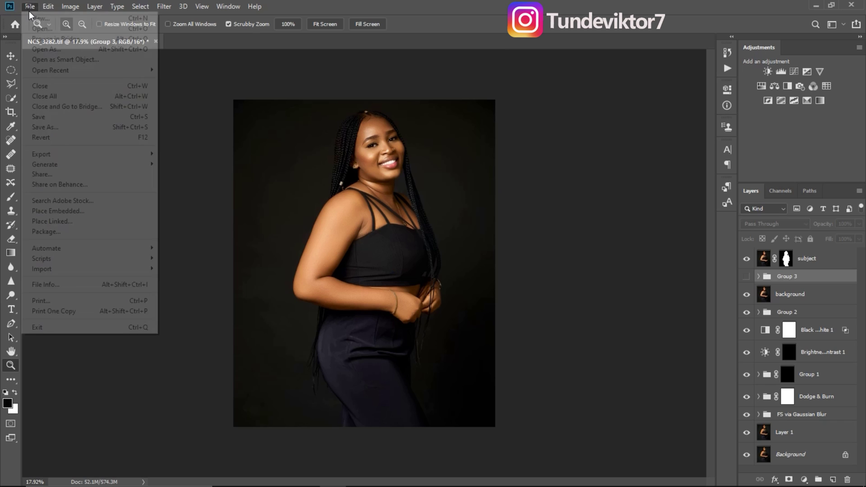
{"action": "left_click", "coordinate": [80, 211]}
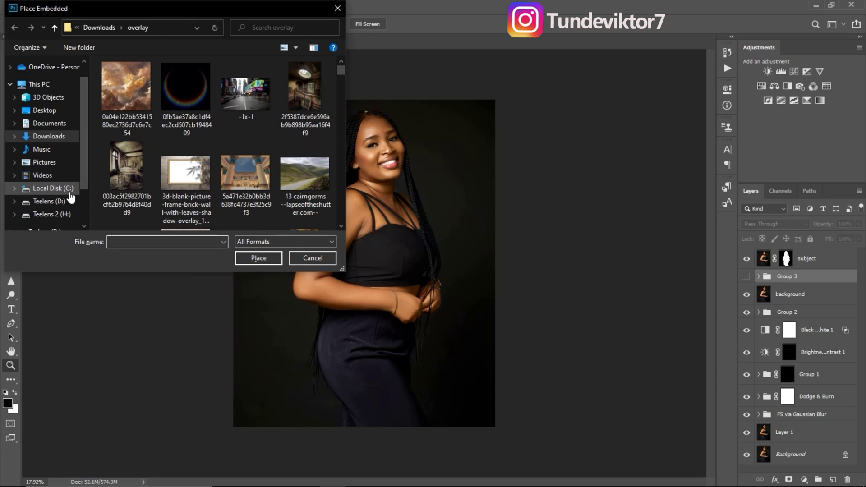
{"action": "left_click", "coordinate": [56, 201]}
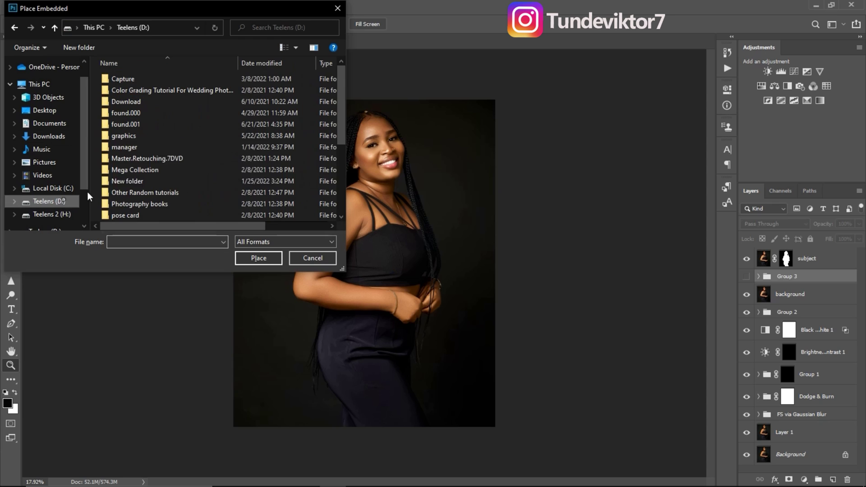
{"action": "left_click", "coordinate": [145, 170]}
{"action": "double_click", "coordinate": [154, 169]}
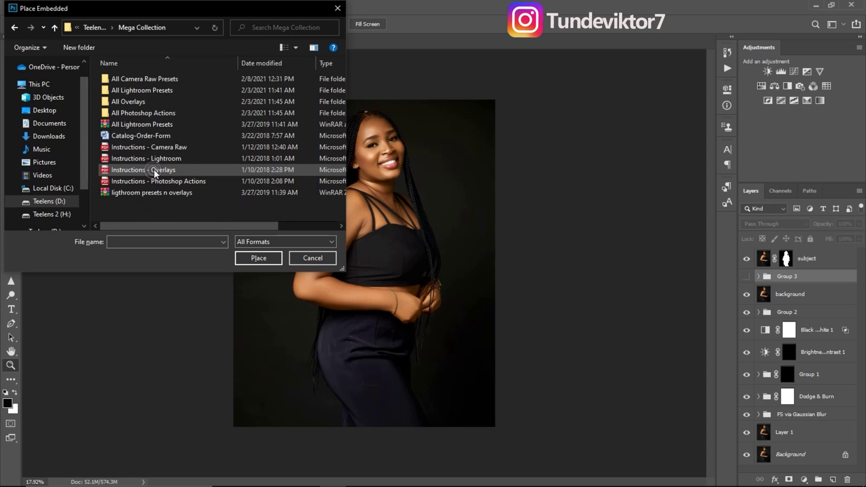
{"action": "double_click", "coordinate": [139, 101]}
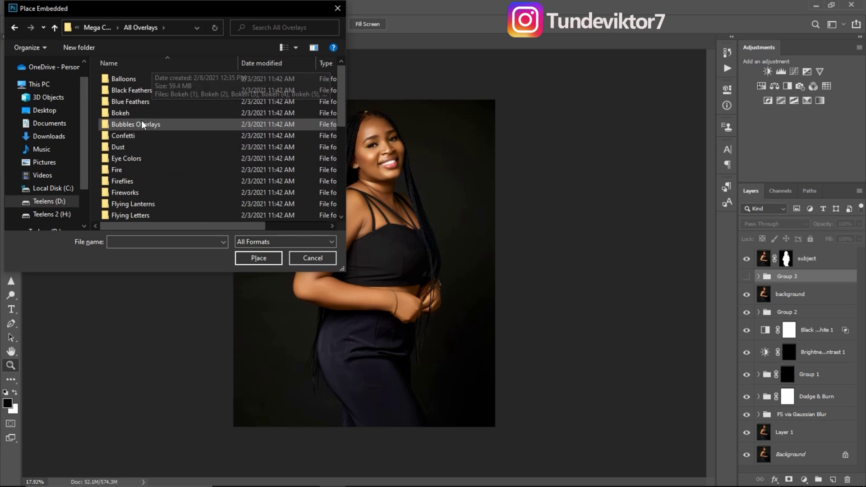
{"action": "double_click", "coordinate": [144, 114]}
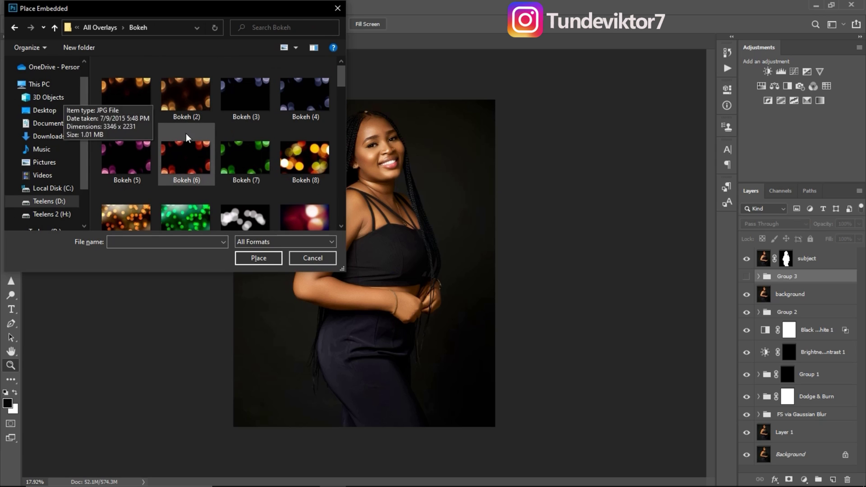
{"action": "left_click", "coordinate": [186, 99]}
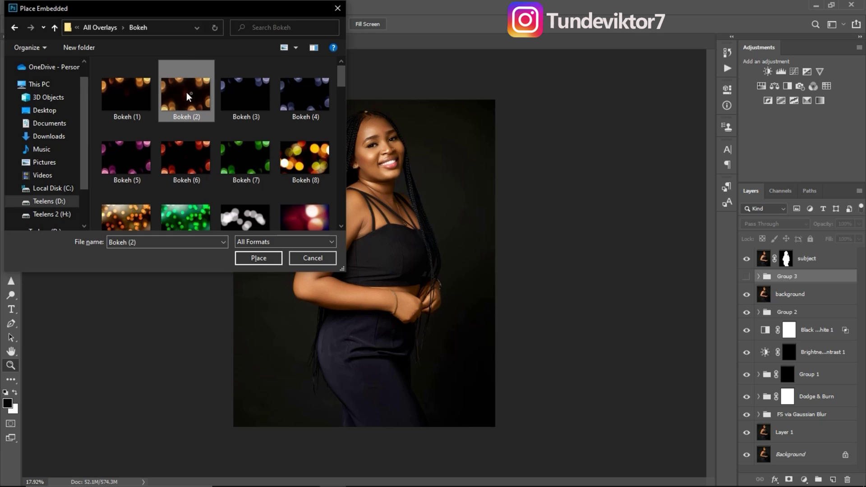
{"action": "left_click", "coordinate": [264, 259]}
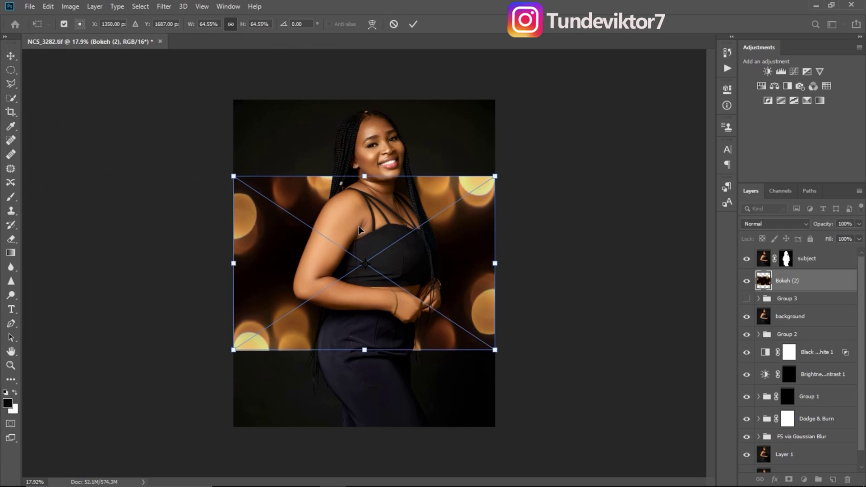
{"action": "left_click_drag", "start_coordinate": [445, 262], "coordinate": [443, 190]}
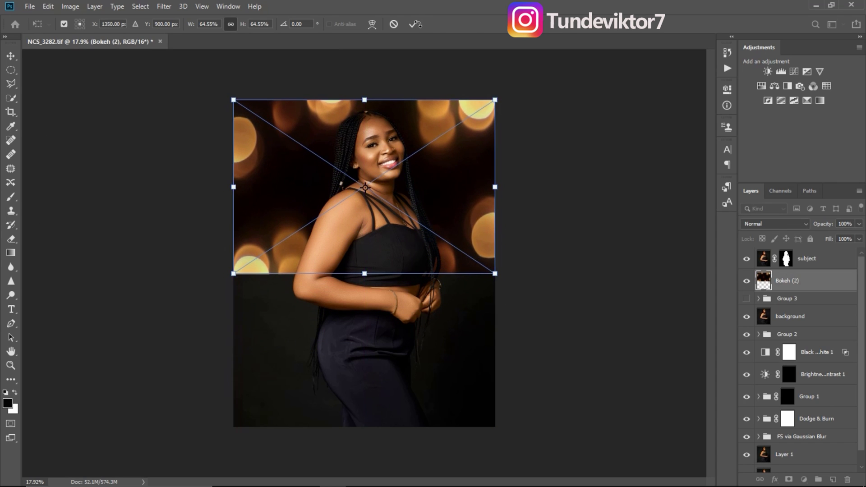
{"action": "left_click", "coordinate": [413, 23]}
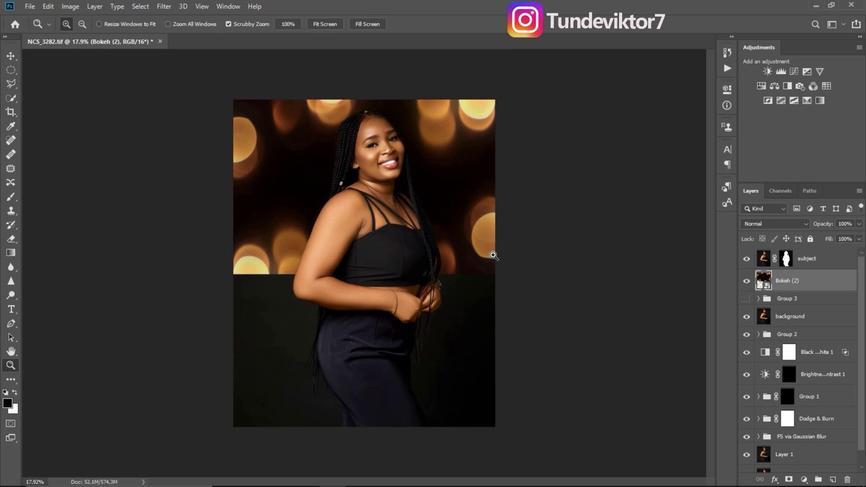
Step: Try the Overlay and Soft Light blend modes on the Bokeh (2) layer and return it to Normal
{"action": "left_click", "coordinate": [773, 224]}
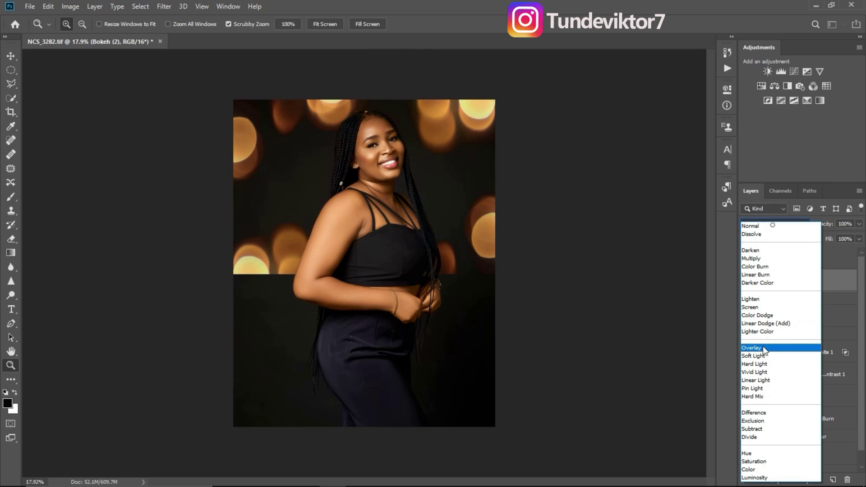
{"action": "left_click", "coordinate": [764, 349]}
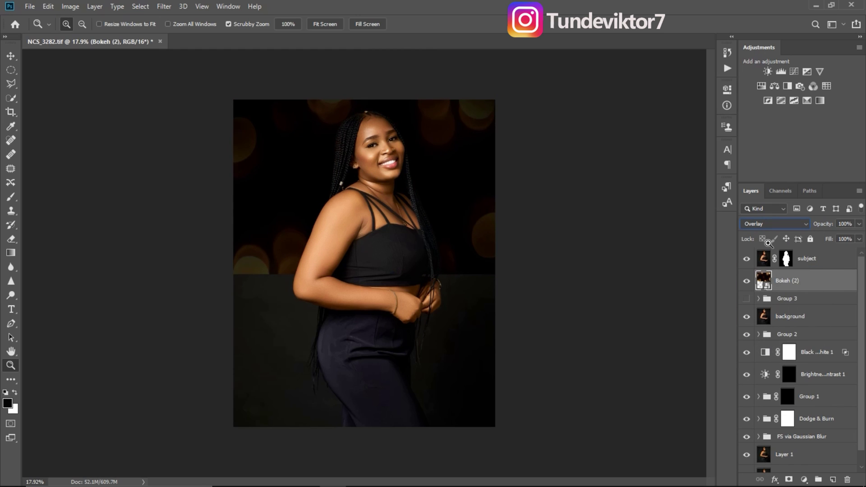
{"action": "left_click", "coordinate": [763, 225]}
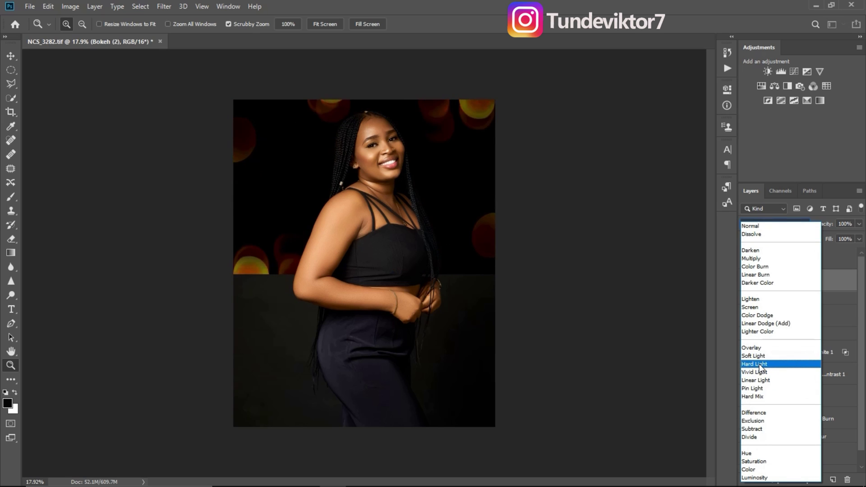
{"action": "left_click", "coordinate": [760, 358]}
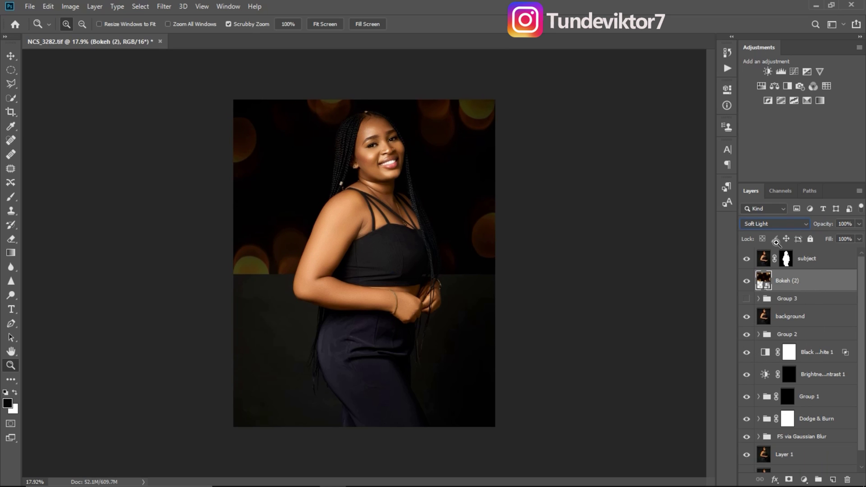
{"action": "left_click", "coordinate": [784, 224]}
{"action": "left_click", "coordinate": [768, 226]}
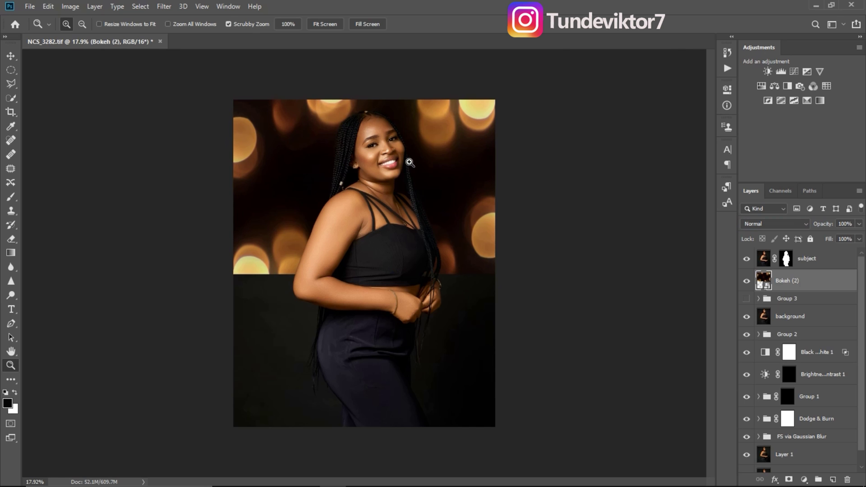
Step: Apply a Gaussian Blur with a radius of about 64 pixels to the Bokeh (2) layer
{"action": "left_click_drag", "start_coordinate": [410, 163], "coordinate": [452, 201]}
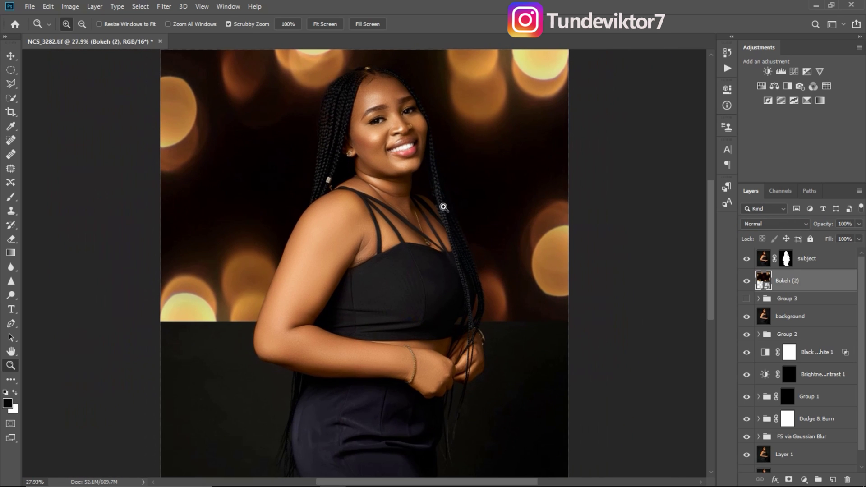
{"action": "left_click_drag", "start_coordinate": [421, 227], "coordinate": [399, 184]}
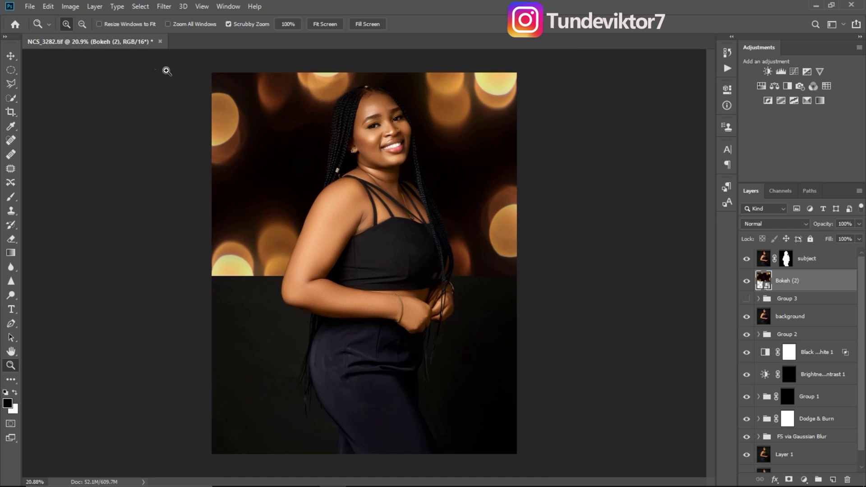
{"action": "left_click", "coordinate": [164, 6]}
{"action": "mouse_move", "coordinate": [230, 135]}
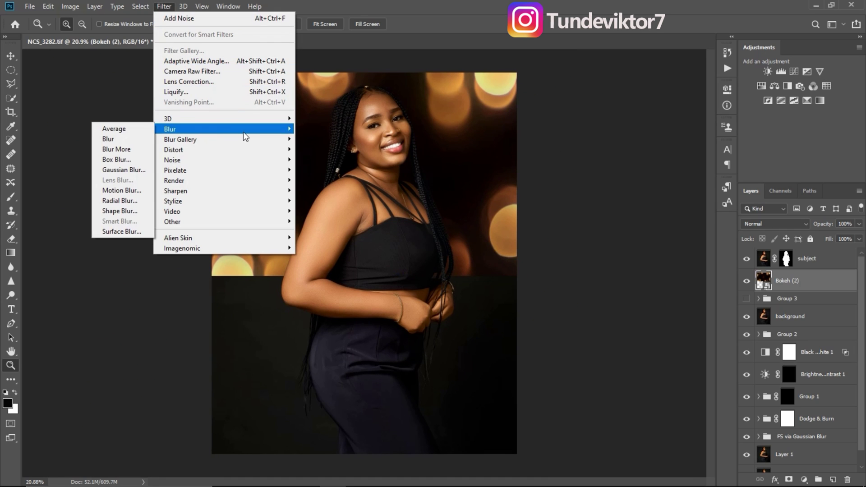
{"action": "left_click", "coordinate": [124, 170]}
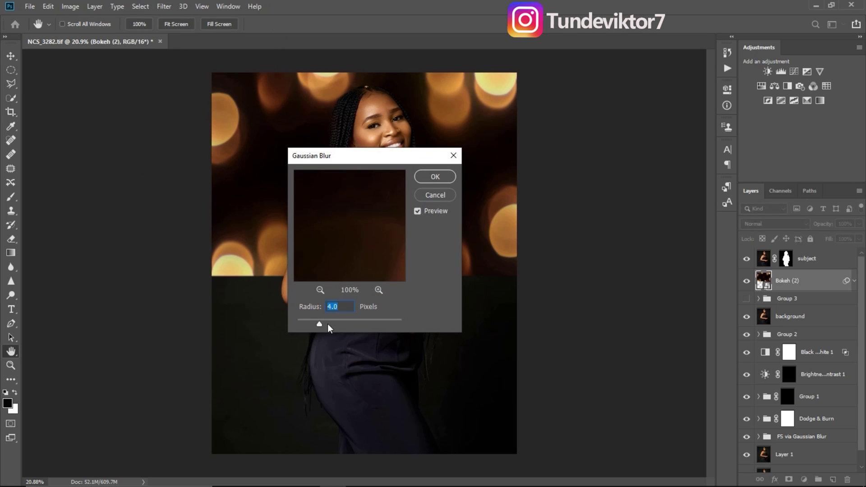
{"action": "left_click_drag", "start_coordinate": [353, 327], "coordinate": [352, 326]}
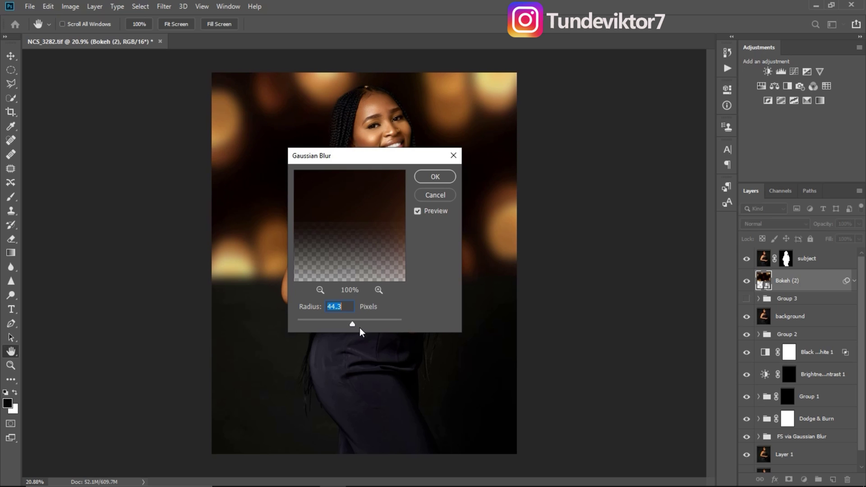
{"action": "left_click_drag", "start_coordinate": [353, 324], "coordinate": [362, 318]}
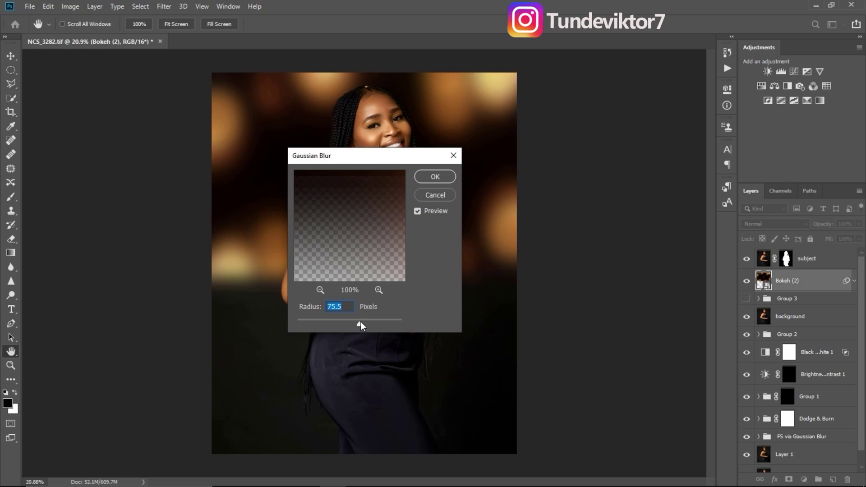
{"action": "left_click_drag", "start_coordinate": [361, 324], "coordinate": [365, 324]}
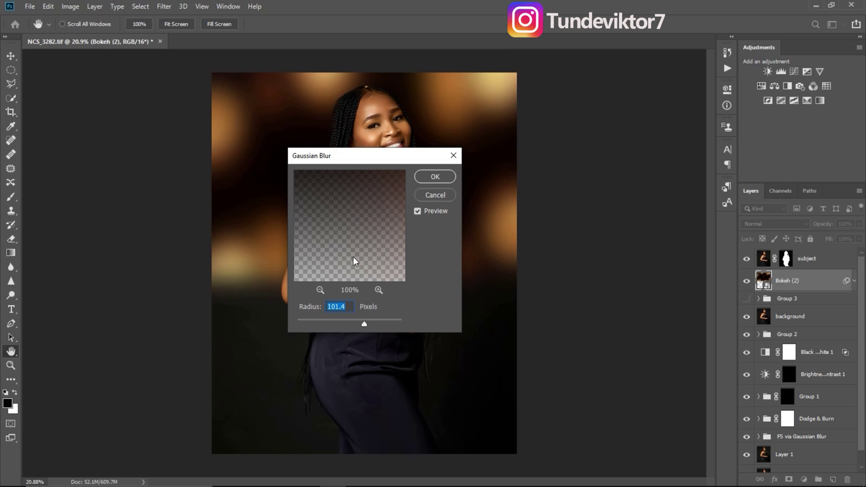
{"action": "left_click_drag", "start_coordinate": [362, 325], "coordinate": [358, 325]}
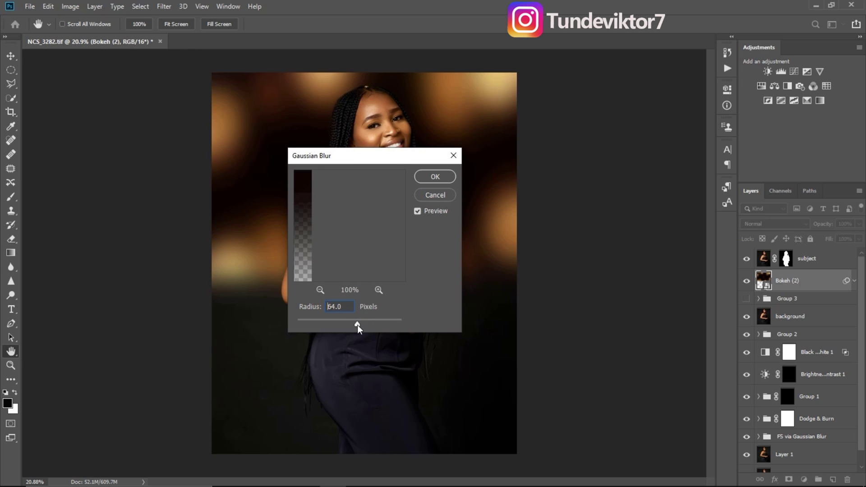
{"action": "left_click", "coordinate": [435, 177]}
{"action": "key", "text": "z"}
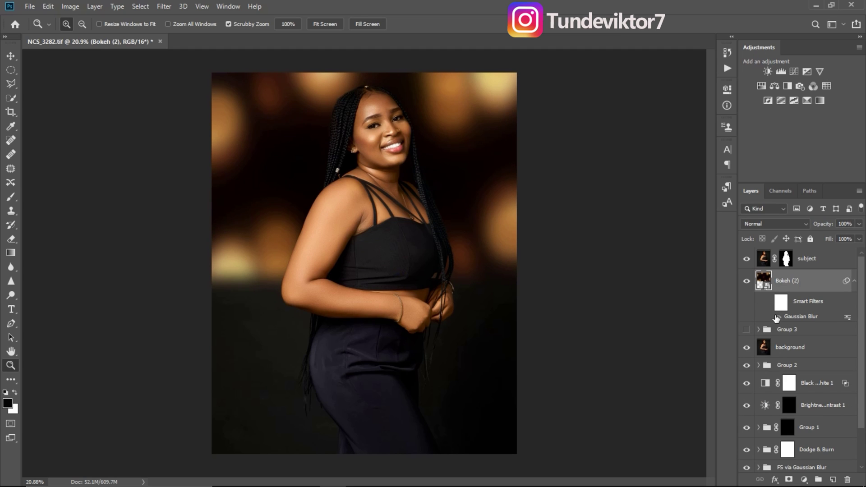
Step: Compare the bokeh with and without its Gaussian Blur and examine the braids' edges up close
{"action": "left_click", "coordinate": [777, 317]}
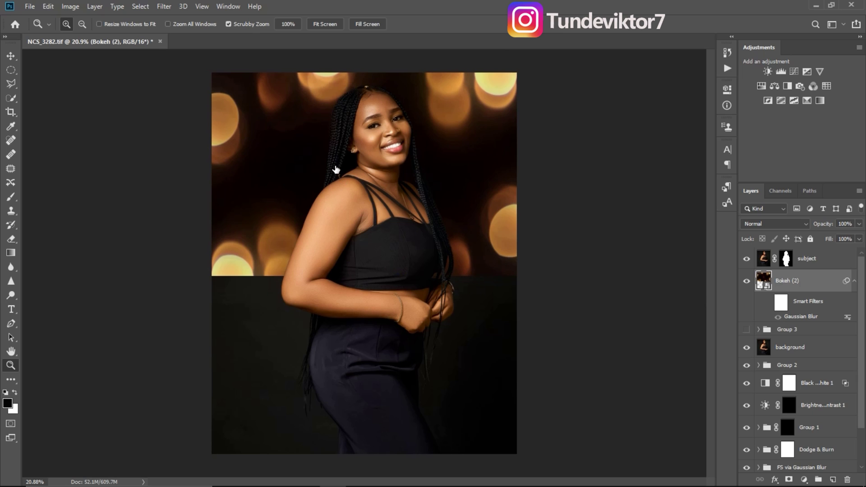
{"action": "left_click", "coordinate": [776, 318]}
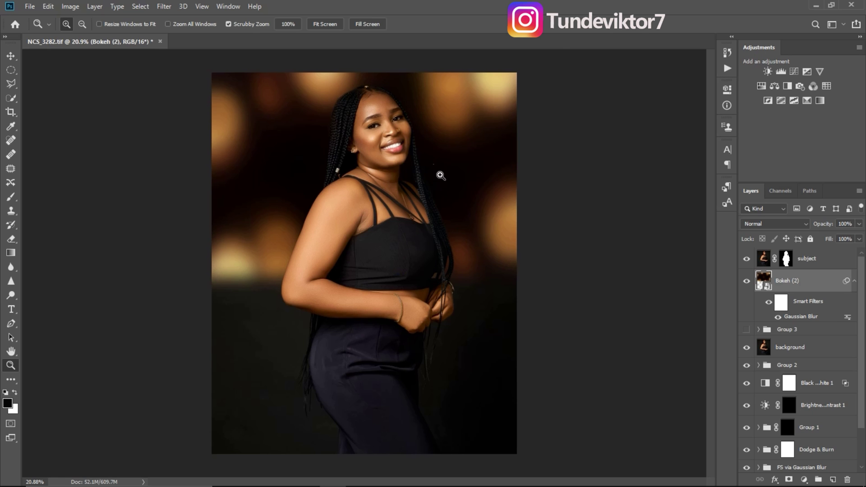
{"action": "left_click_drag", "start_coordinate": [441, 176], "coordinate": [492, 191]}
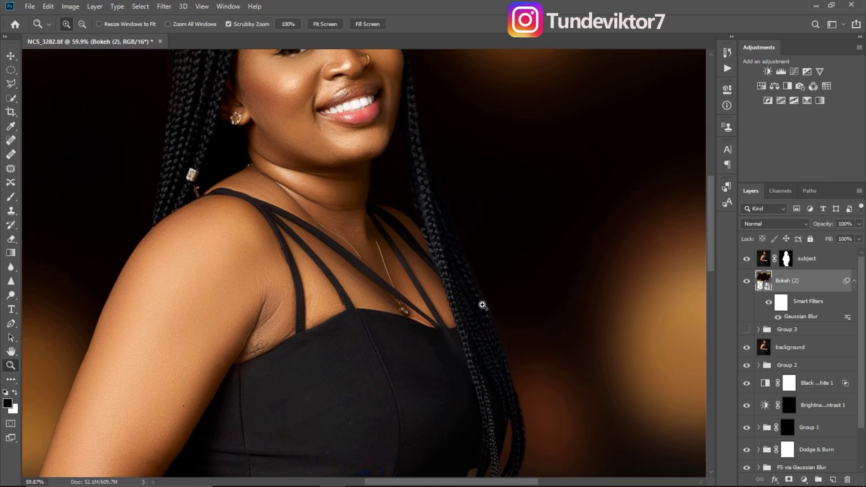
{"action": "left_click_drag", "start_coordinate": [526, 326], "coordinate": [559, 327]}
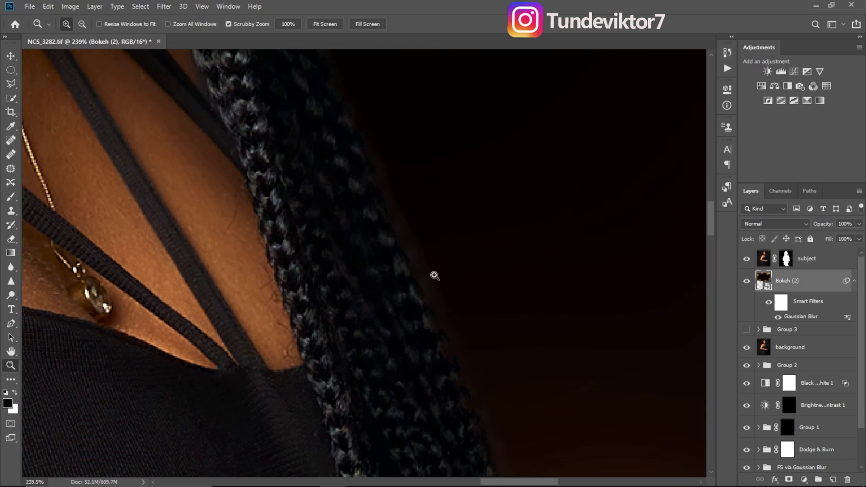
{"action": "left_click_drag", "start_coordinate": [406, 291], "coordinate": [369, 277]}
Step: Activate the subject layer's mask and set the Brush tool's size to 20 pixels with black as the painting colour
{"action": "left_click", "coordinate": [787, 263]}
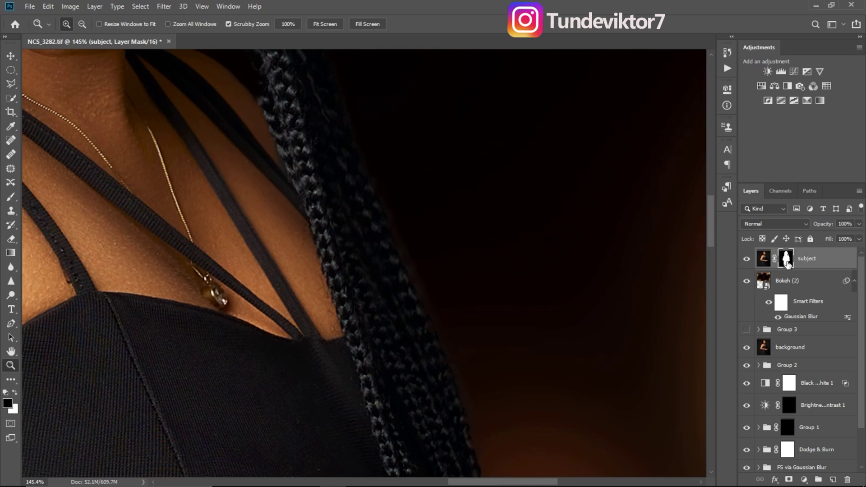
{"action": "key", "text": "b"}
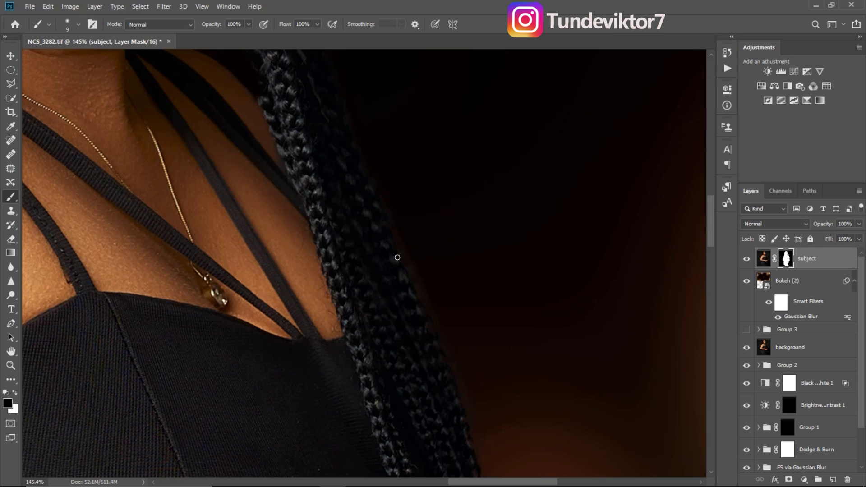
{"action": "key", "text": "bracketright"}
{"action": "key", "text": "bracketright"}
{"action": "key", "text": "ctrl+0"}
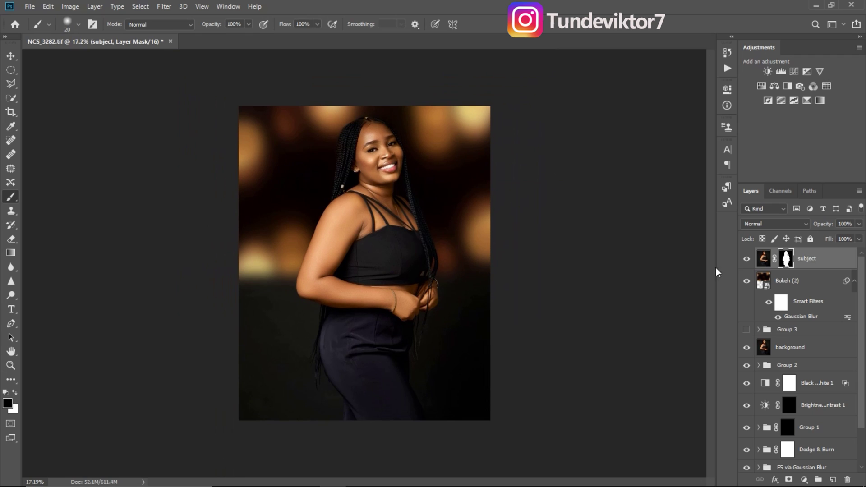
Step: Duplicate the blurred Bokeh (2) layer
{"action": "left_click", "coordinate": [792, 282]}
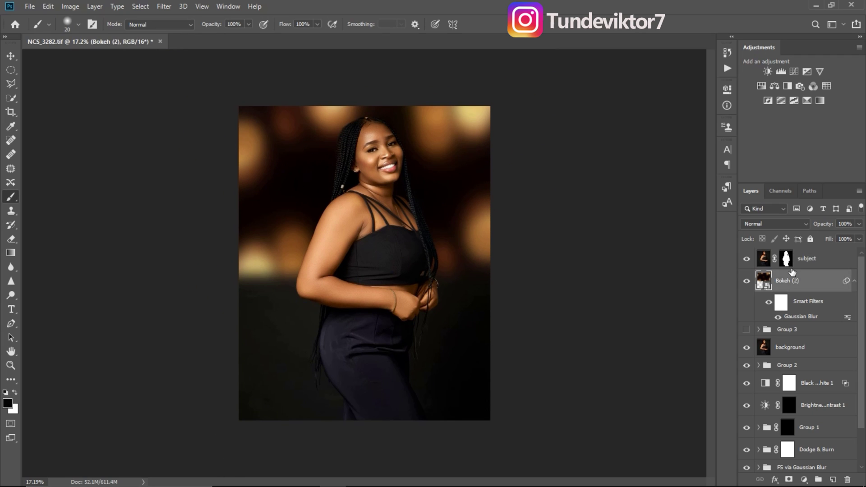
{"action": "key", "text": "ctrl+j"}
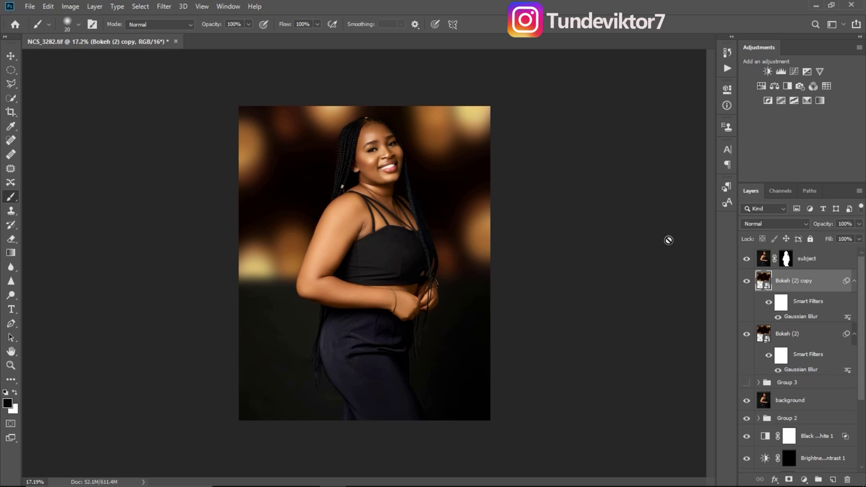
Step: Move the Bokeh (2) copy layer down to cover the lower half of the portrait's backdrop
{"action": "left_click", "coordinate": [11, 58]}
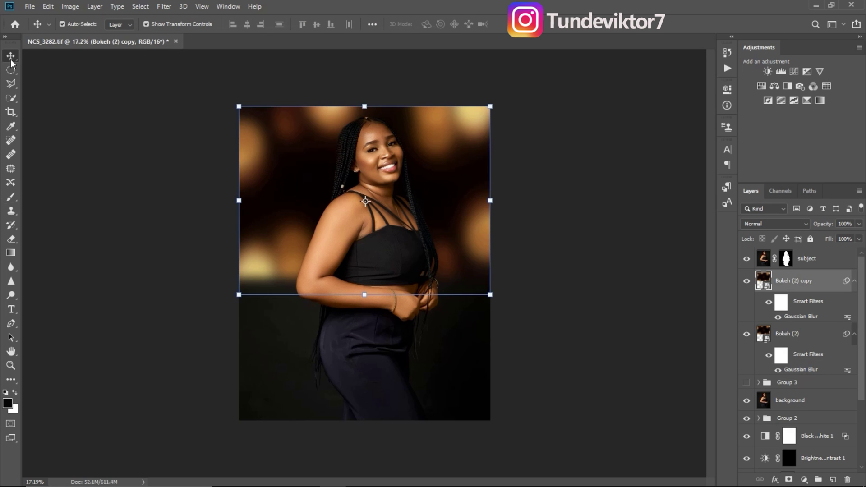
{"action": "left_click", "coordinate": [485, 108]}
{"action": "left_click", "coordinate": [440, 196]}
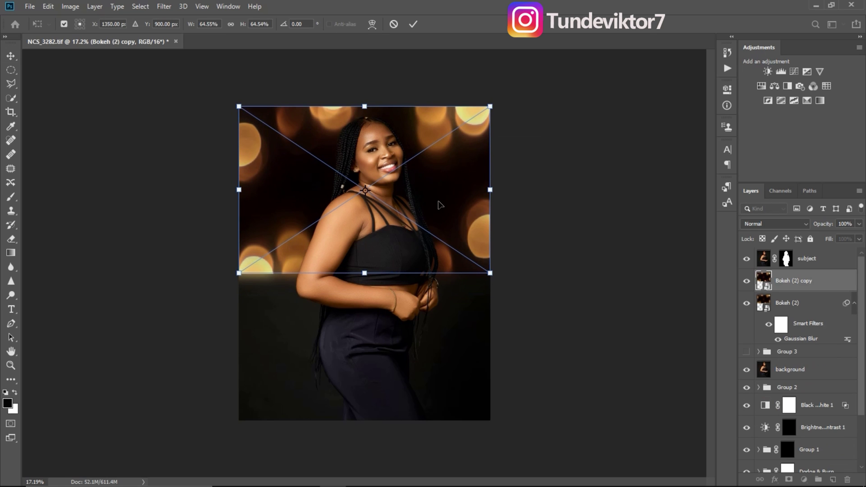
{"action": "left_click_drag", "start_coordinate": [446, 207], "coordinate": [438, 364]}
{"action": "left_click", "coordinate": [412, 25]}
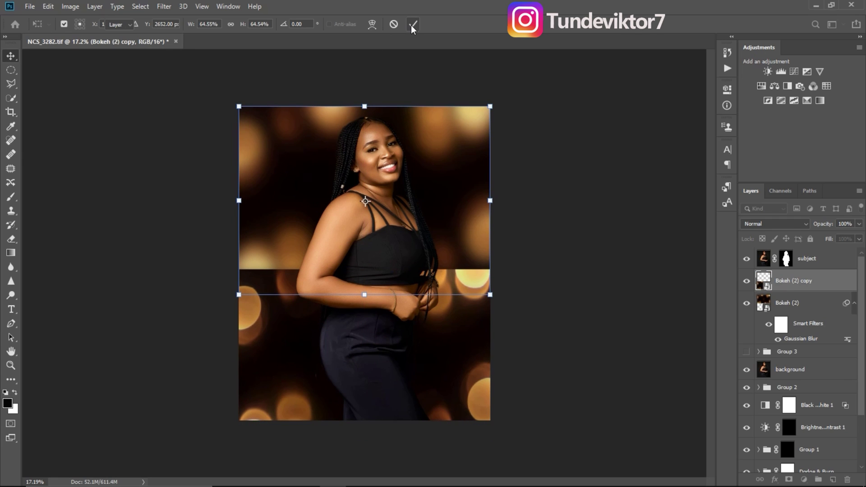
{"action": "left_click", "coordinate": [609, 326]}
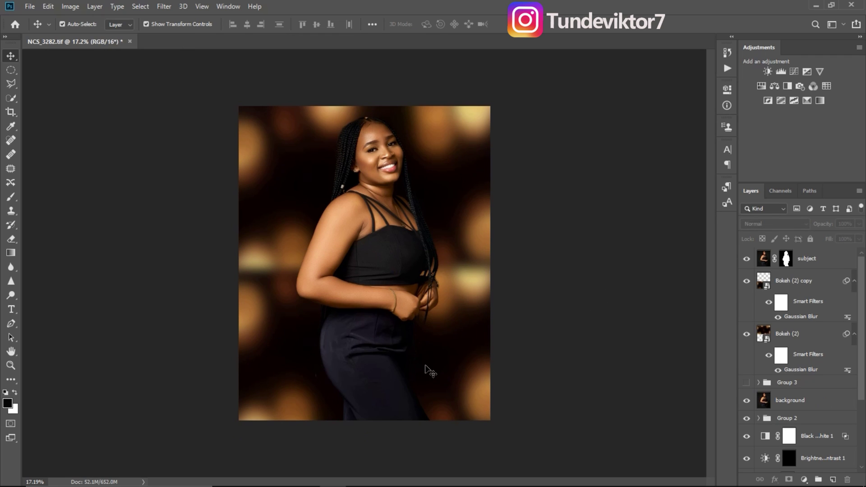
Step: Group the Bokeh (2) and Bokeh (2) copy layers and lower the group's opacity to 63%
{"action": "left_click", "coordinate": [793, 284]}
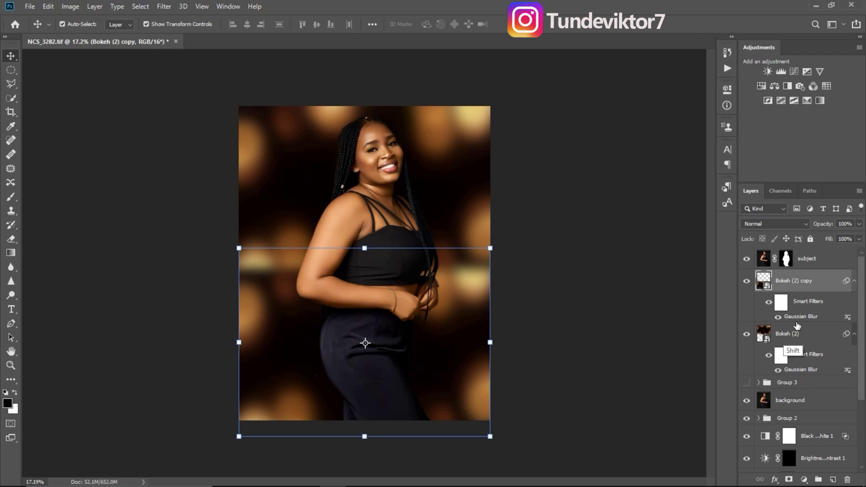
{"action": "left_click", "coordinate": [805, 340], "text": "shift"}
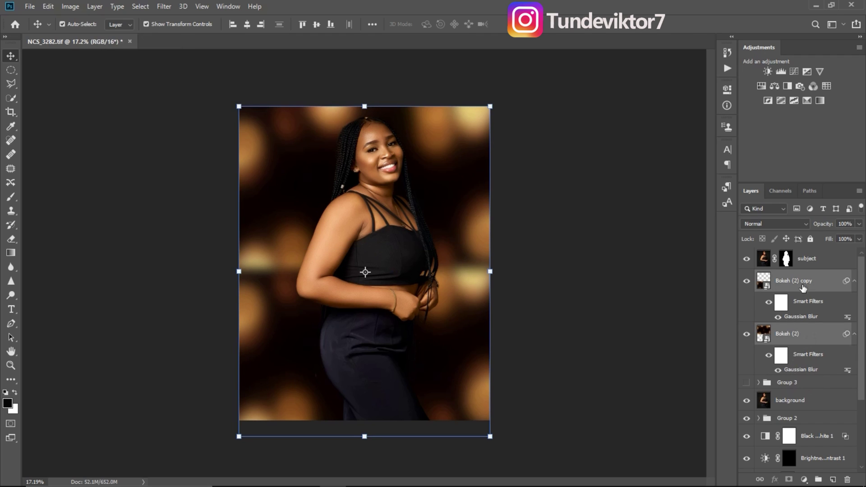
{"action": "key", "text": "ctrl+g"}
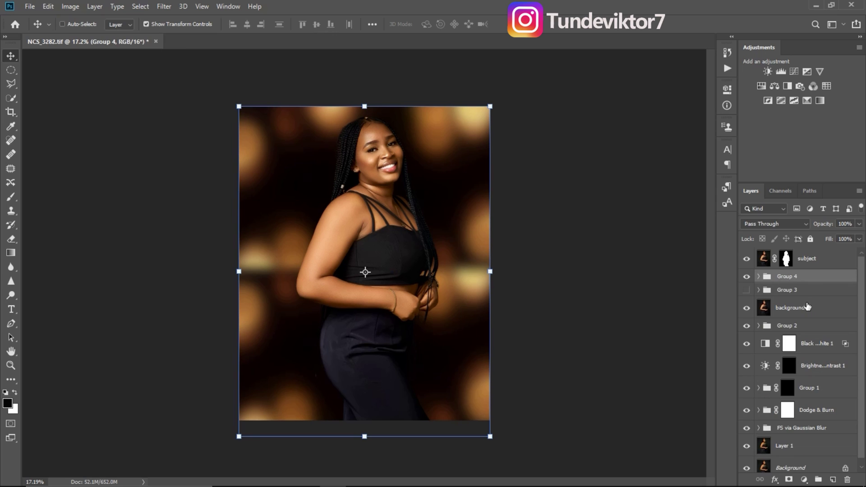
{"action": "left_click", "coordinate": [859, 224]}
{"action": "left_click_drag", "start_coordinate": [840, 236], "coordinate": [837, 237]}
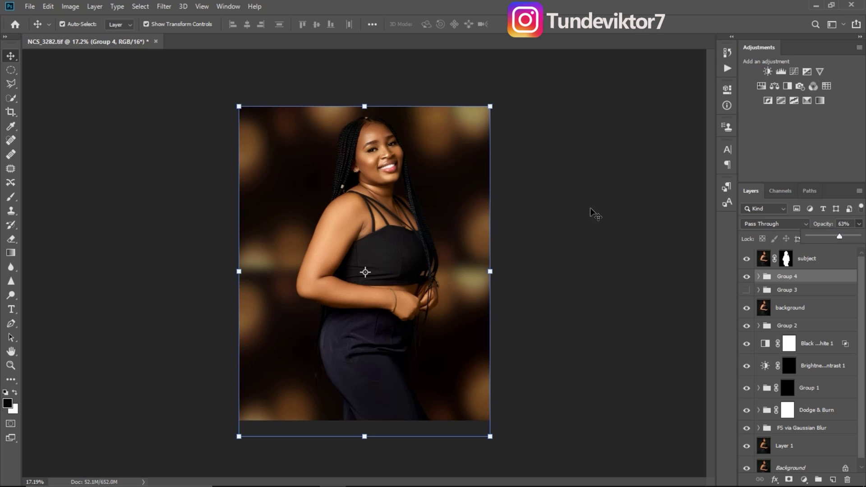
{"action": "left_click", "coordinate": [557, 250]}
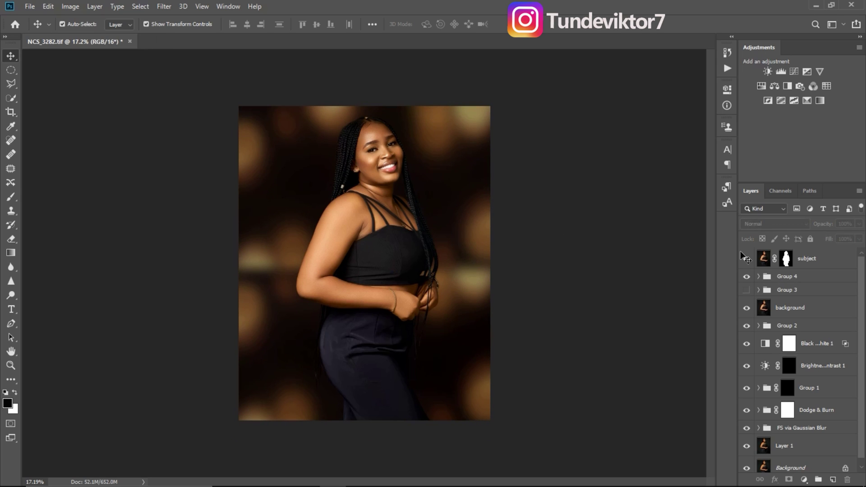
Step: Run the recorded action that adds a gray Soft Light layer at 50% opacity above Group 4
{"action": "left_click", "coordinate": [741, 276]}
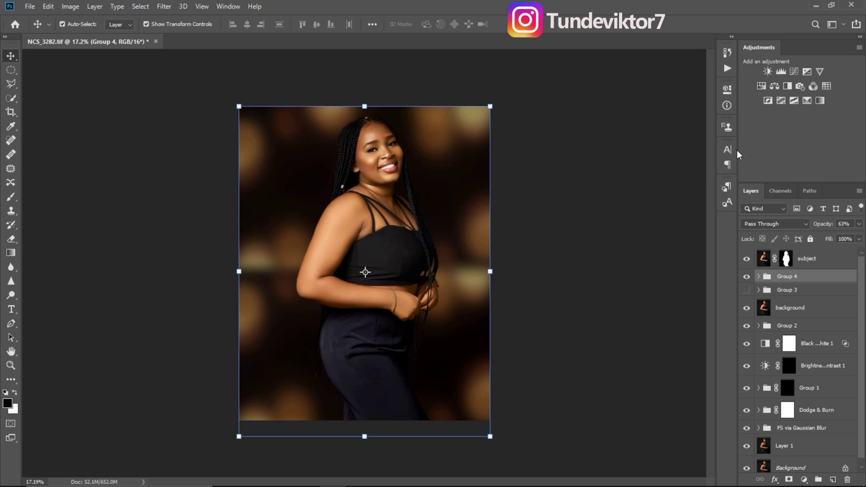
{"action": "left_click", "coordinate": [727, 69]}
{"action": "left_click", "coordinate": [632, 138]}
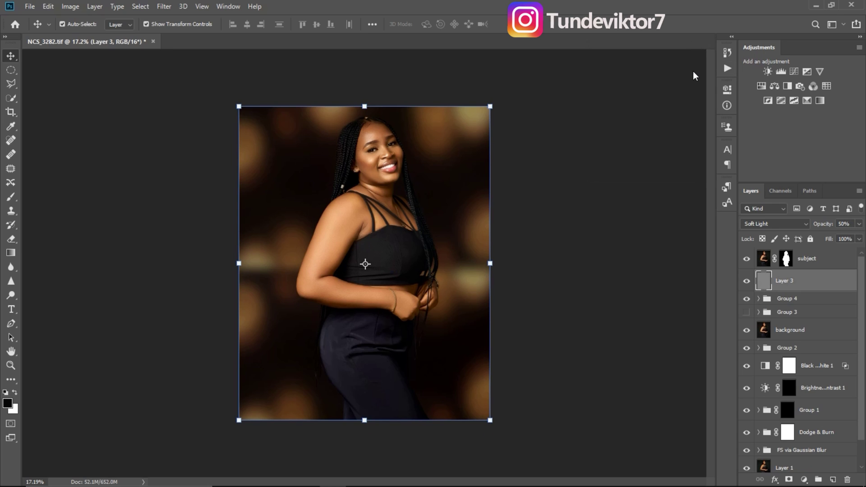
Step: Add a Hue/Saturation adjustment directly above Group 4, clip it to the group and turn on Colorize
{"action": "key", "text": "z"}
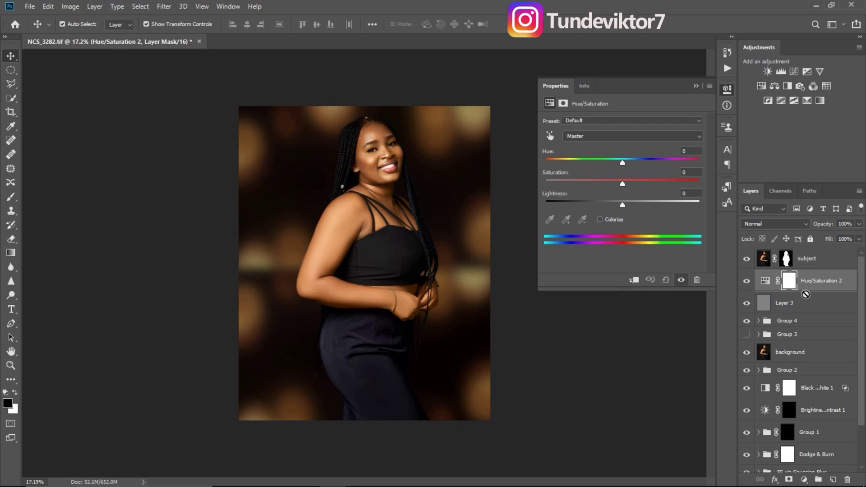
{"action": "left_click_drag", "start_coordinate": [820, 305], "coordinate": [810, 317]}
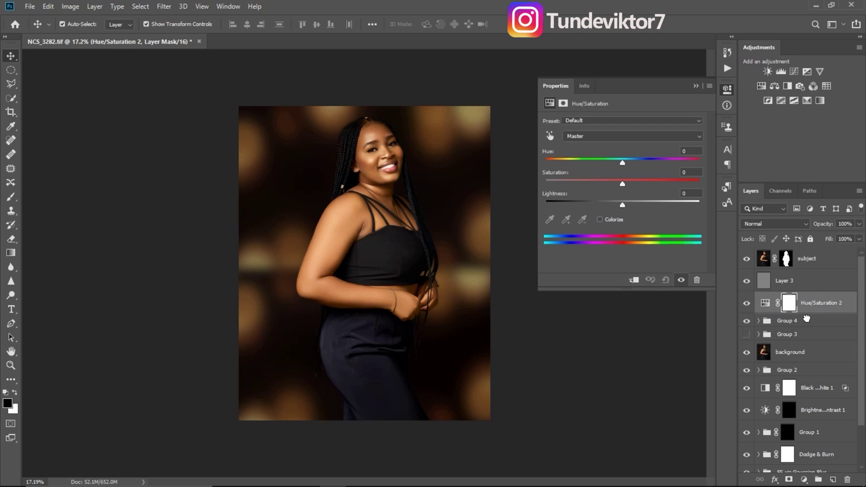
{"action": "left_click", "coordinate": [636, 281]}
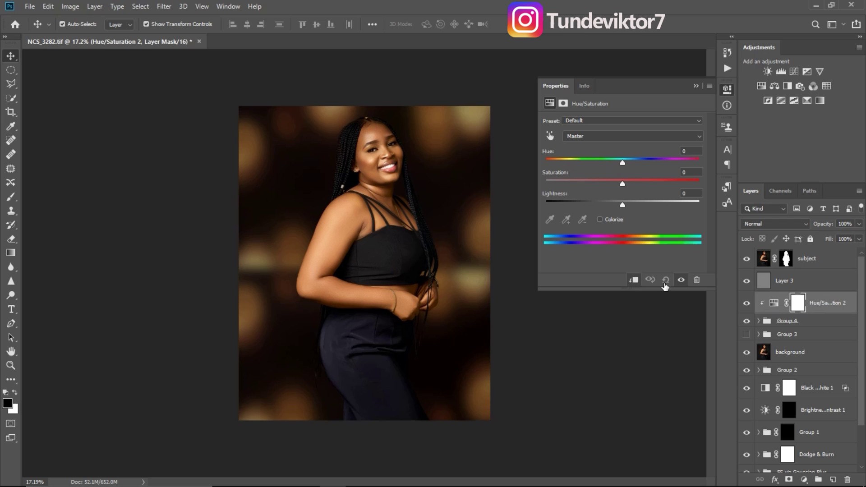
{"action": "left_click", "coordinate": [601, 219]}
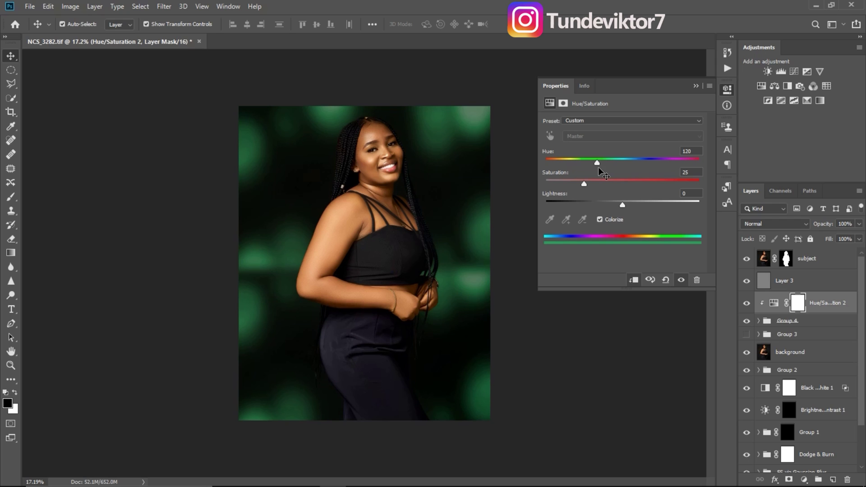
Step: Try brown and olive tints on the clipped Hue/Saturation adjustment and settle on a blue hue for the bokeh
{"action": "left_click_drag", "start_coordinate": [597, 162], "coordinate": [562, 173]}
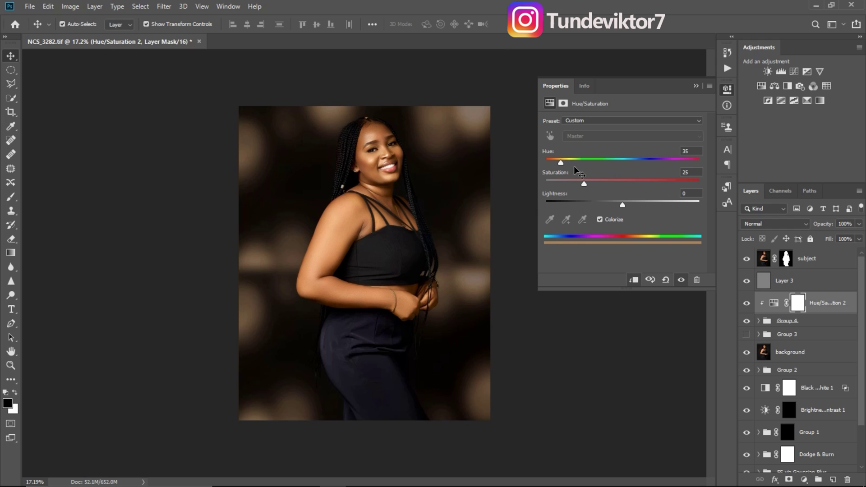
{"action": "left_click_drag", "start_coordinate": [561, 163], "coordinate": [561, 163]}
{"action": "left_click_drag", "start_coordinate": [611, 184], "coordinate": [625, 185]}
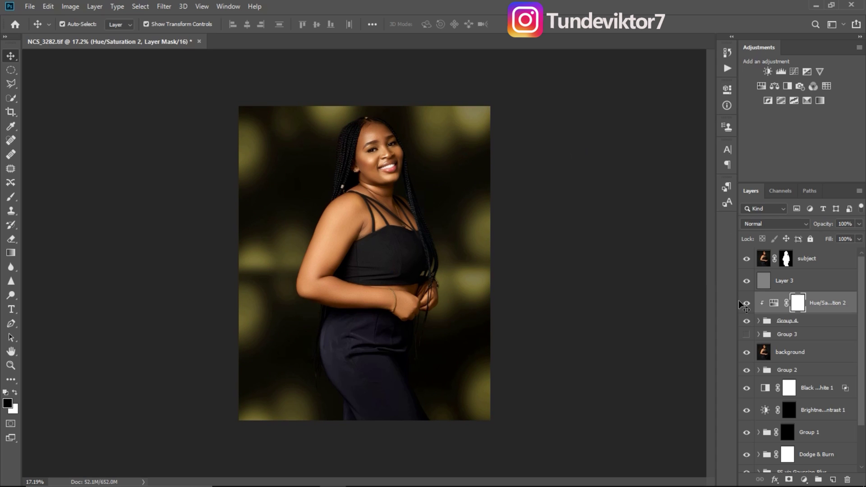
{"action": "left_click", "coordinate": [772, 303]}
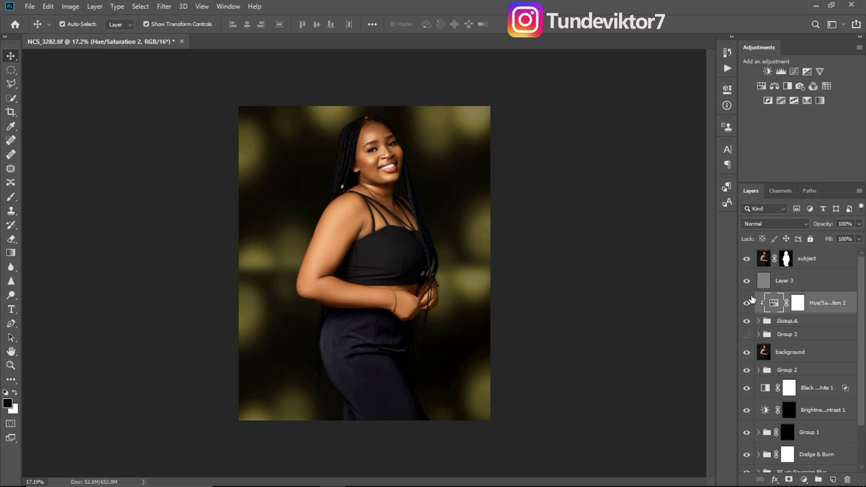
{"action": "left_click", "coordinate": [727, 89]}
{"action": "left_click_drag", "start_coordinate": [569, 162], "coordinate": [643, 172]}
{"action": "left_click", "coordinate": [696, 87]}
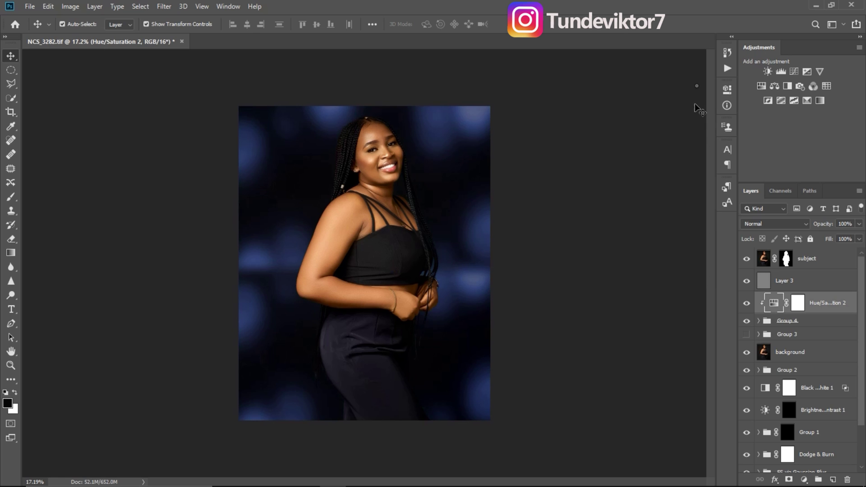
Step: Examine how the blue bokeh backdrop blends with the subject at closer and wider views
{"action": "key", "text": "z"}
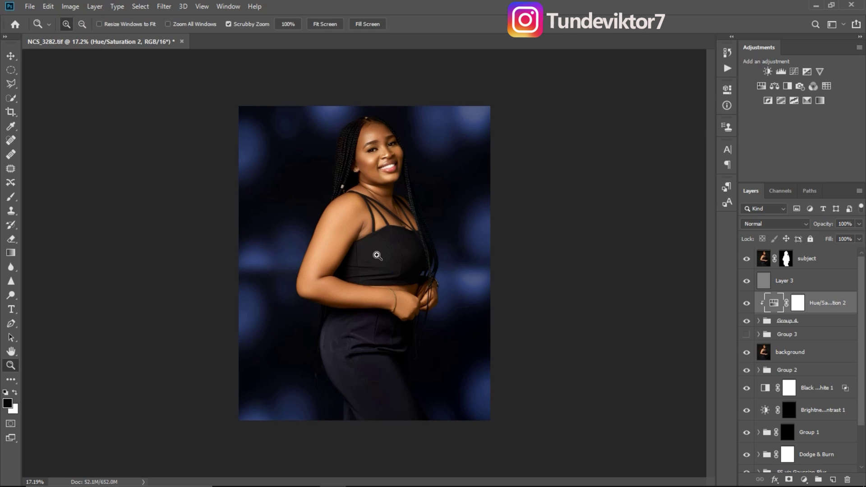
{"action": "left_click", "coordinate": [438, 270]}
{"action": "key", "text": "ctrl+0"}
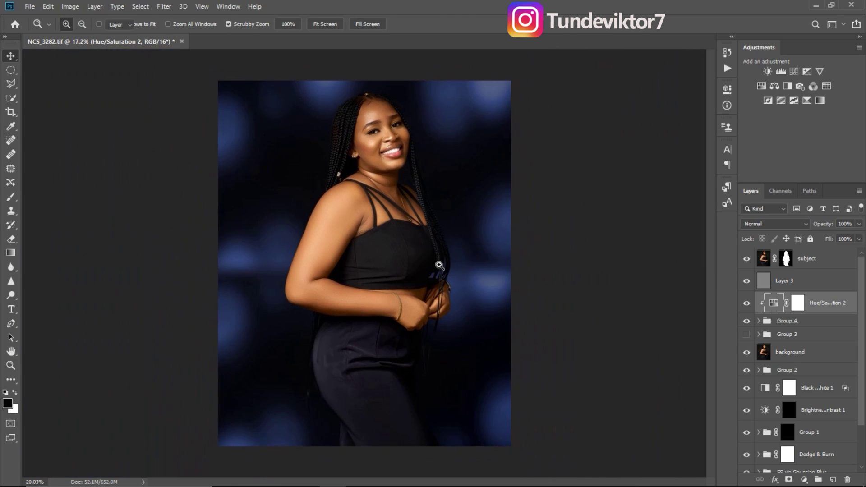
{"action": "key", "text": "v"}
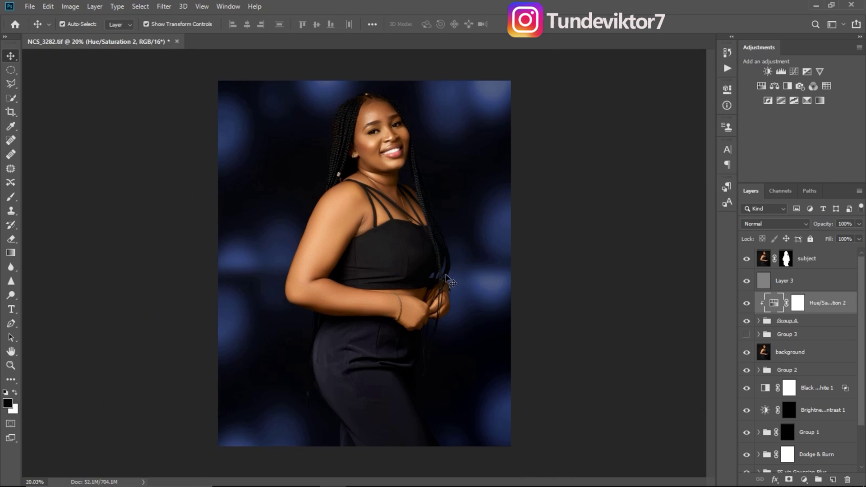
{"action": "key", "text": "z"}
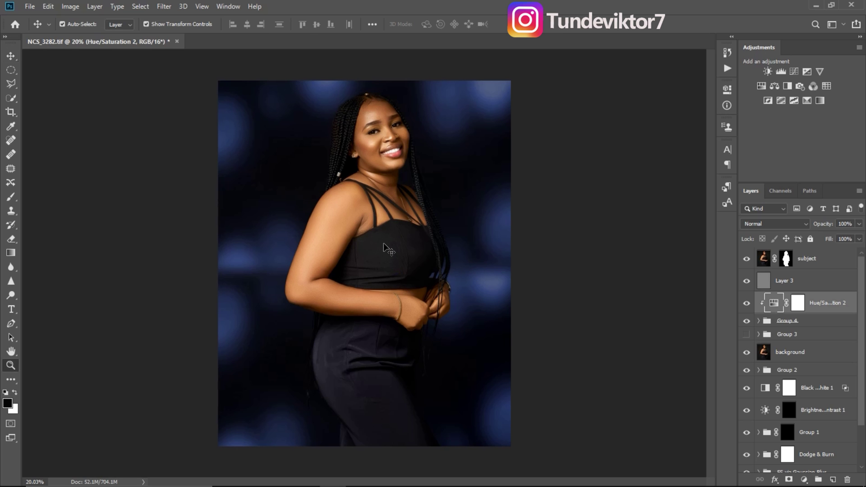
{"action": "left_click_drag", "start_coordinate": [384, 245], "coordinate": [401, 257]}
{"action": "key", "text": "v"}
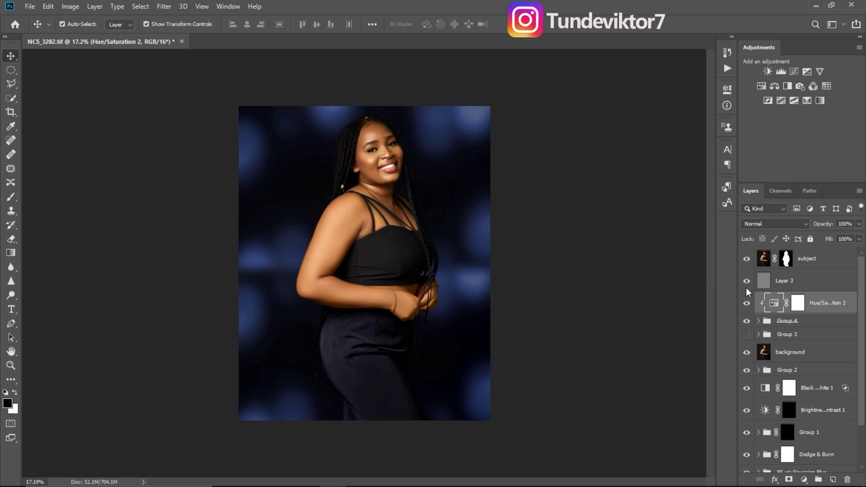
{"action": "key", "text": "z"}
{"action": "mouse_move", "coordinate": [424, 267]}
{"action": "left_mouse_down"}
{"action": "mouse_move", "coordinate": [465, 279]}
{"action": "mouse_move", "coordinate": [438, 275]}
{"action": "left_mouse_up"}
{"action": "key", "text": "v"}
{"action": "key", "text": "z"}
{"action": "mouse_move", "coordinate": [451, 317]}
{"action": "left_mouse_down"}
{"action": "mouse_move", "coordinate": [471, 314]}
{"action": "mouse_move", "coordinate": [456, 316]}
{"action": "left_mouse_up"}
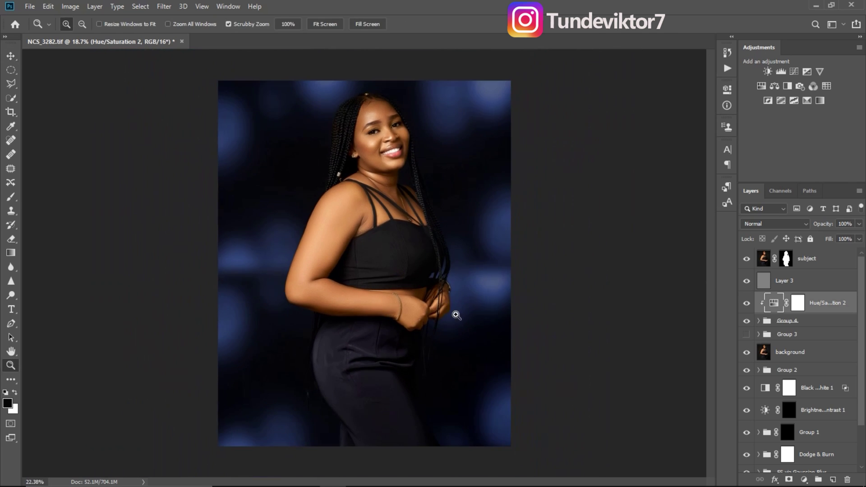
{"action": "key", "text": "v"}
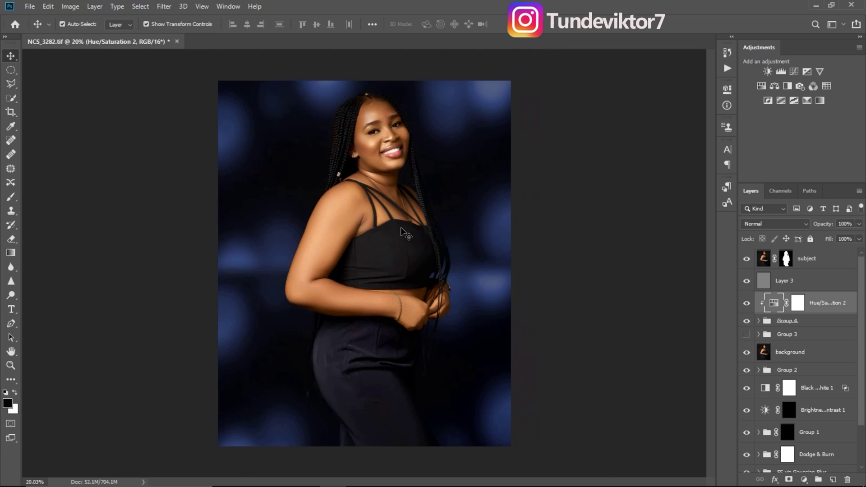
Step: Add a Curves adjustment above the subject layer and open its Auto Color Correction Options
{"action": "left_click", "coordinate": [796, 282]}
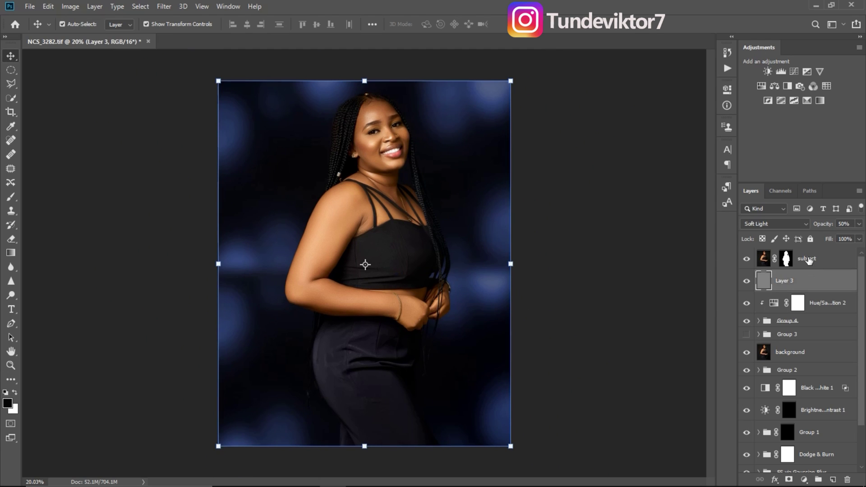
{"action": "left_click", "coordinate": [810, 259]}
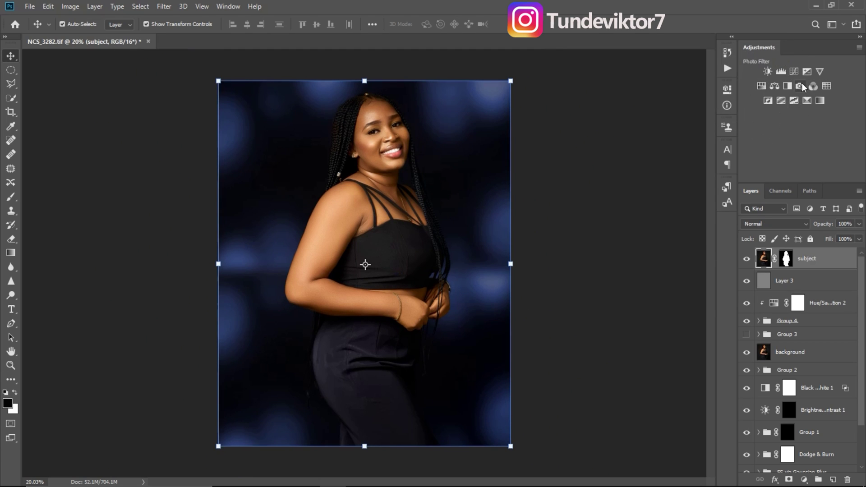
{"action": "left_click", "coordinate": [795, 72]}
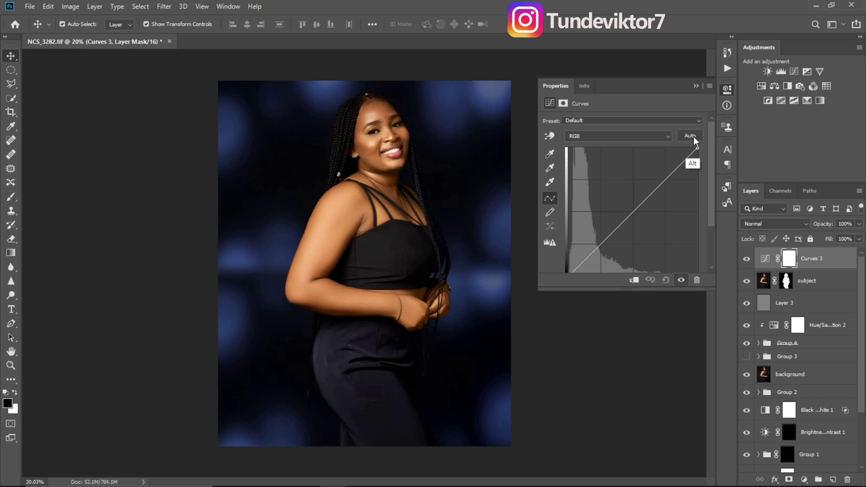
{"action": "left_click", "coordinate": [692, 135], "text": "alt"}
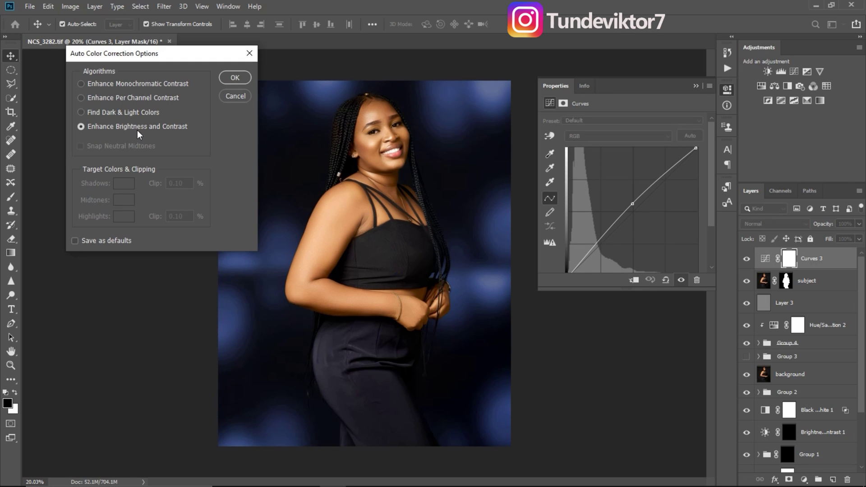
{"action": "left_click_drag", "start_coordinate": [164, 58], "coordinate": [176, 129]}
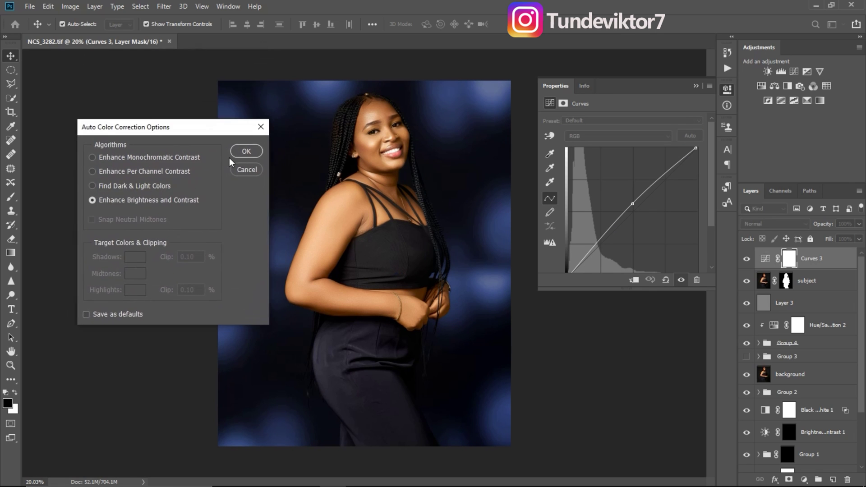
Step: Compare the four auto correction algorithms on the portrait and apply Enhance Monochromatic Contrast to the Curves adjustment
{"action": "left_click", "coordinate": [94, 154]}
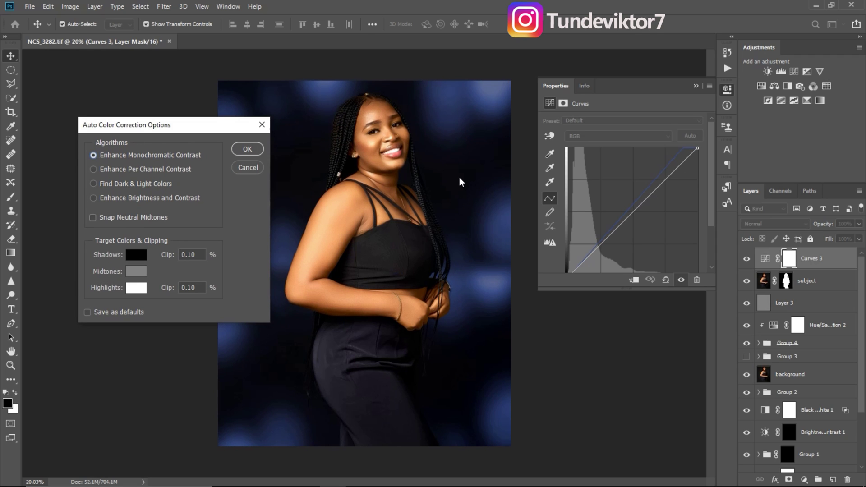
{"action": "left_click", "coordinate": [94, 169]}
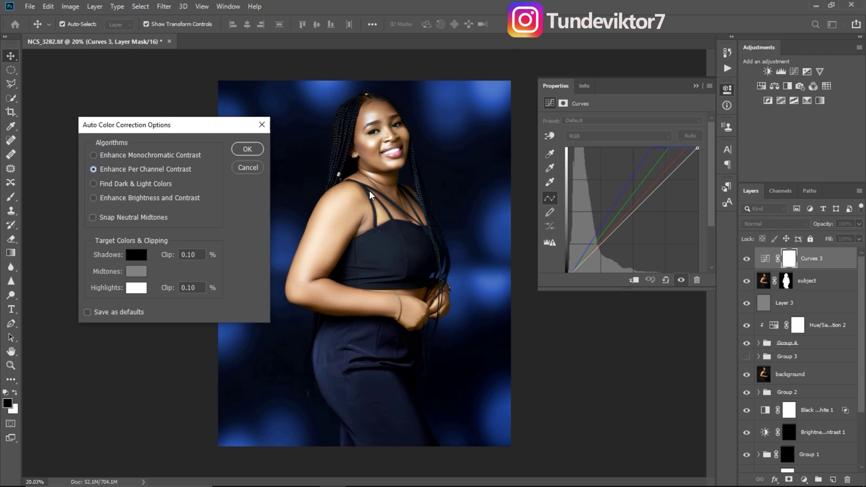
{"action": "left_click", "coordinate": [93, 184]}
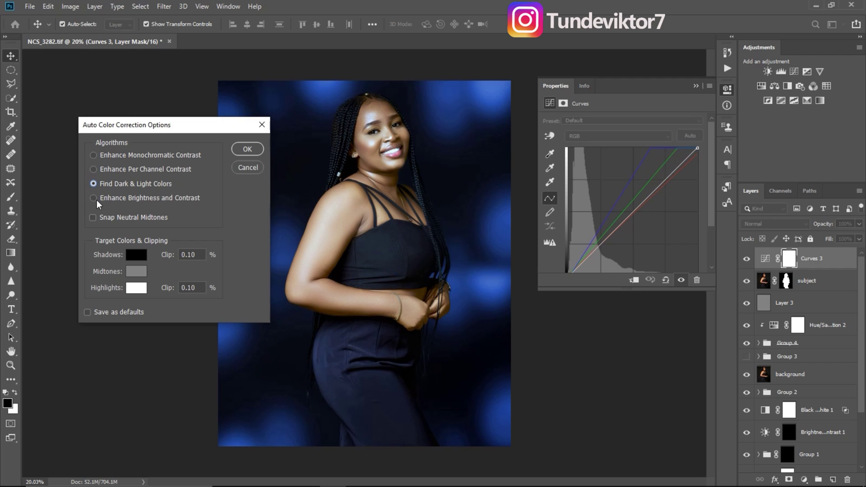
{"action": "left_click", "coordinate": [94, 198]}
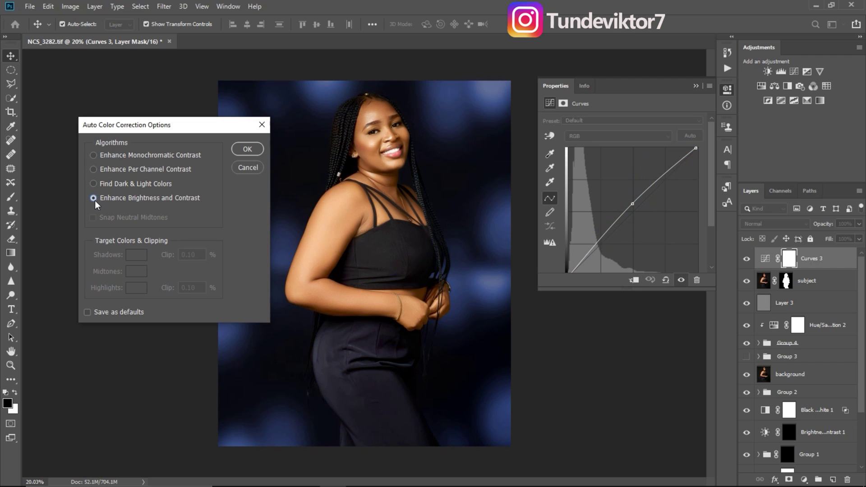
{"action": "left_click", "coordinate": [93, 156]}
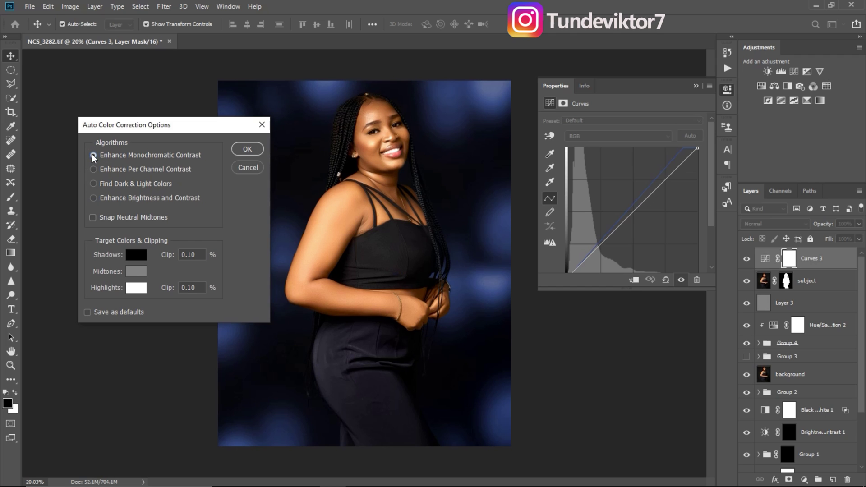
{"action": "left_click", "coordinate": [247, 149]}
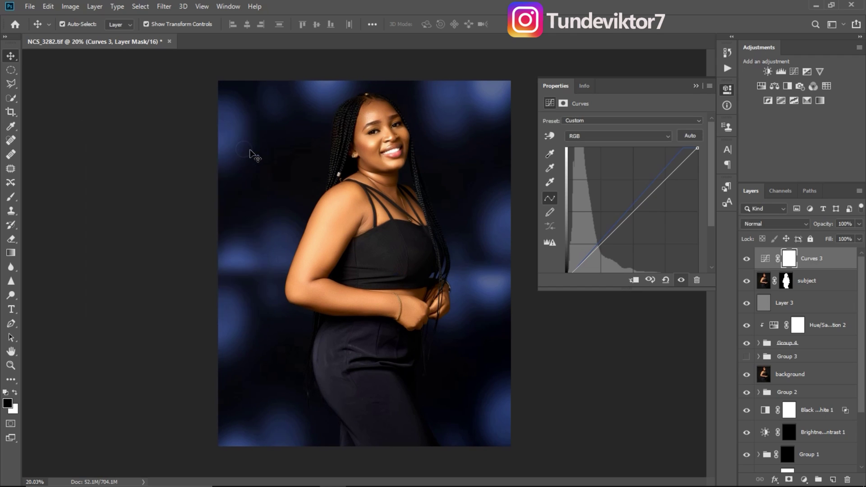
{"action": "key", "text": "z"}
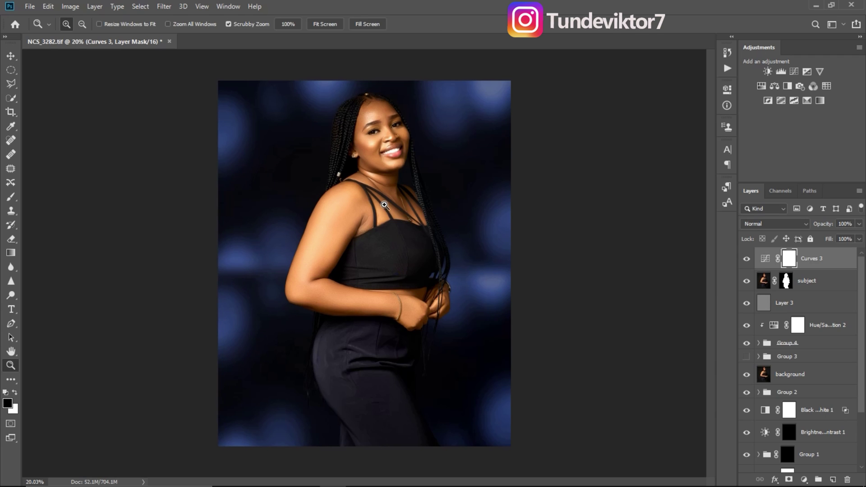